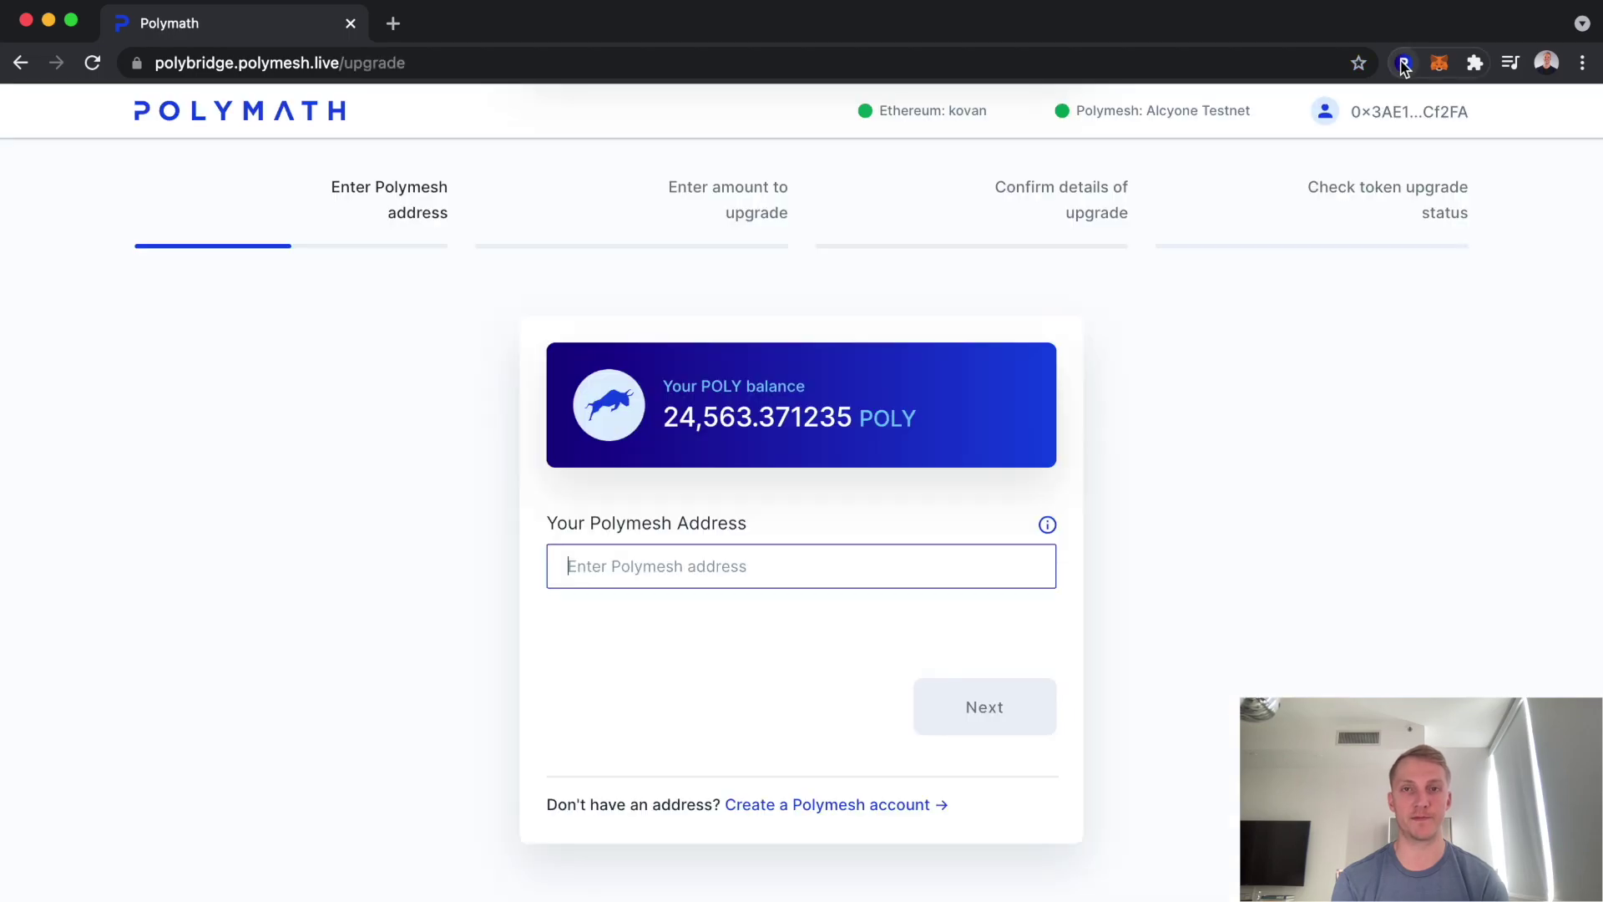
Paste the Polymesh wallet's primary account address into the bridge as the destination
click(1404, 64)
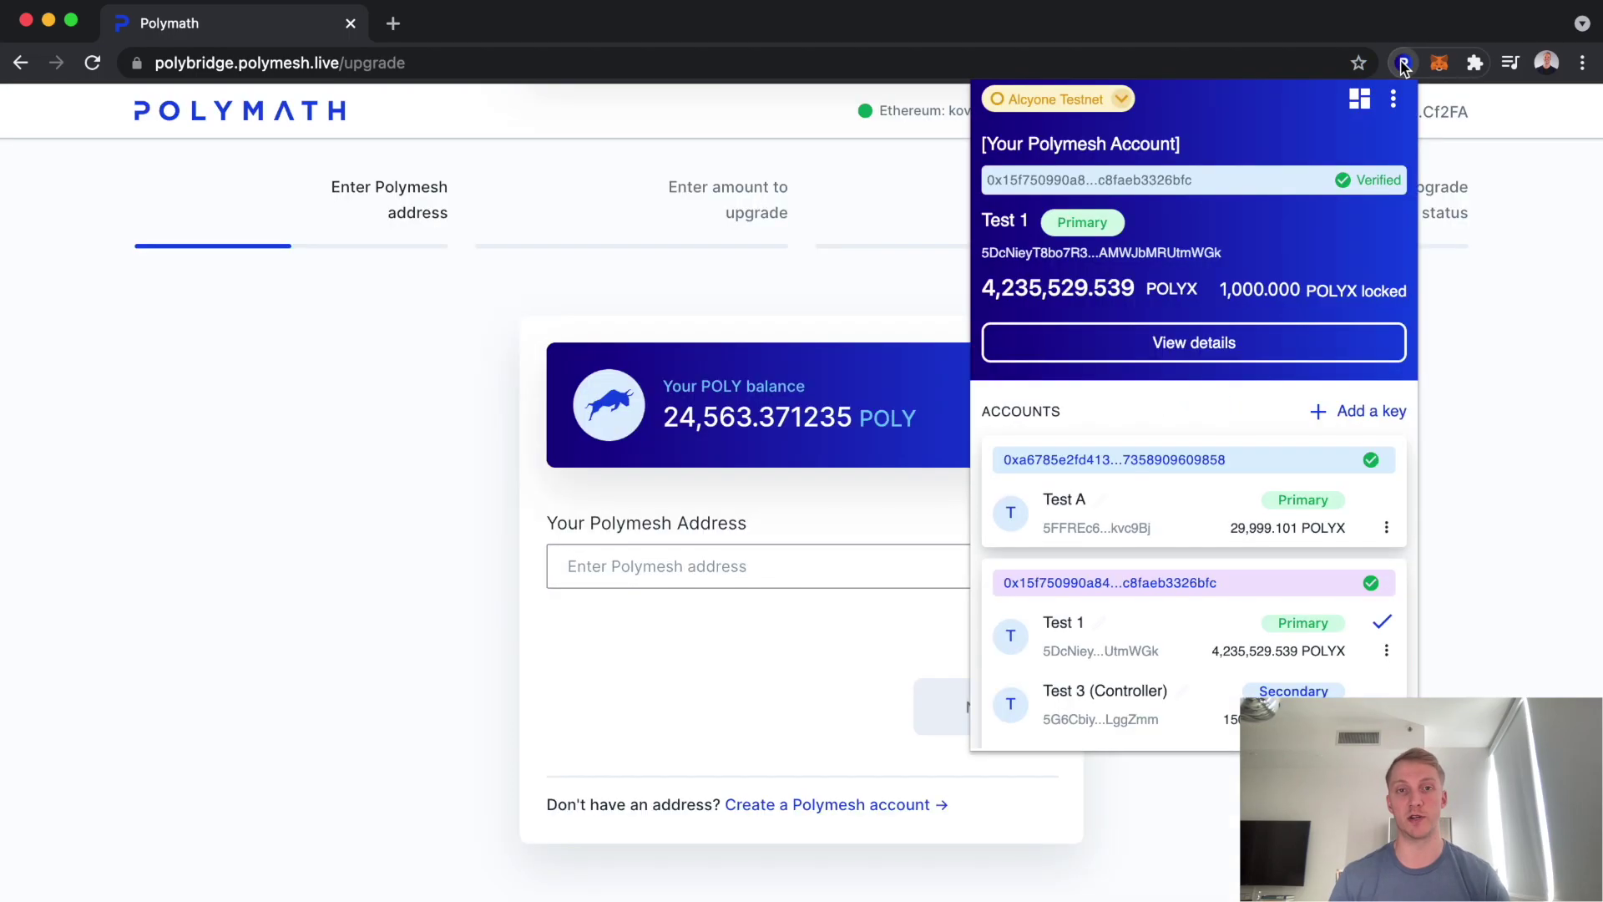
click(1176, 651)
click(673, 565)
key(super+v)
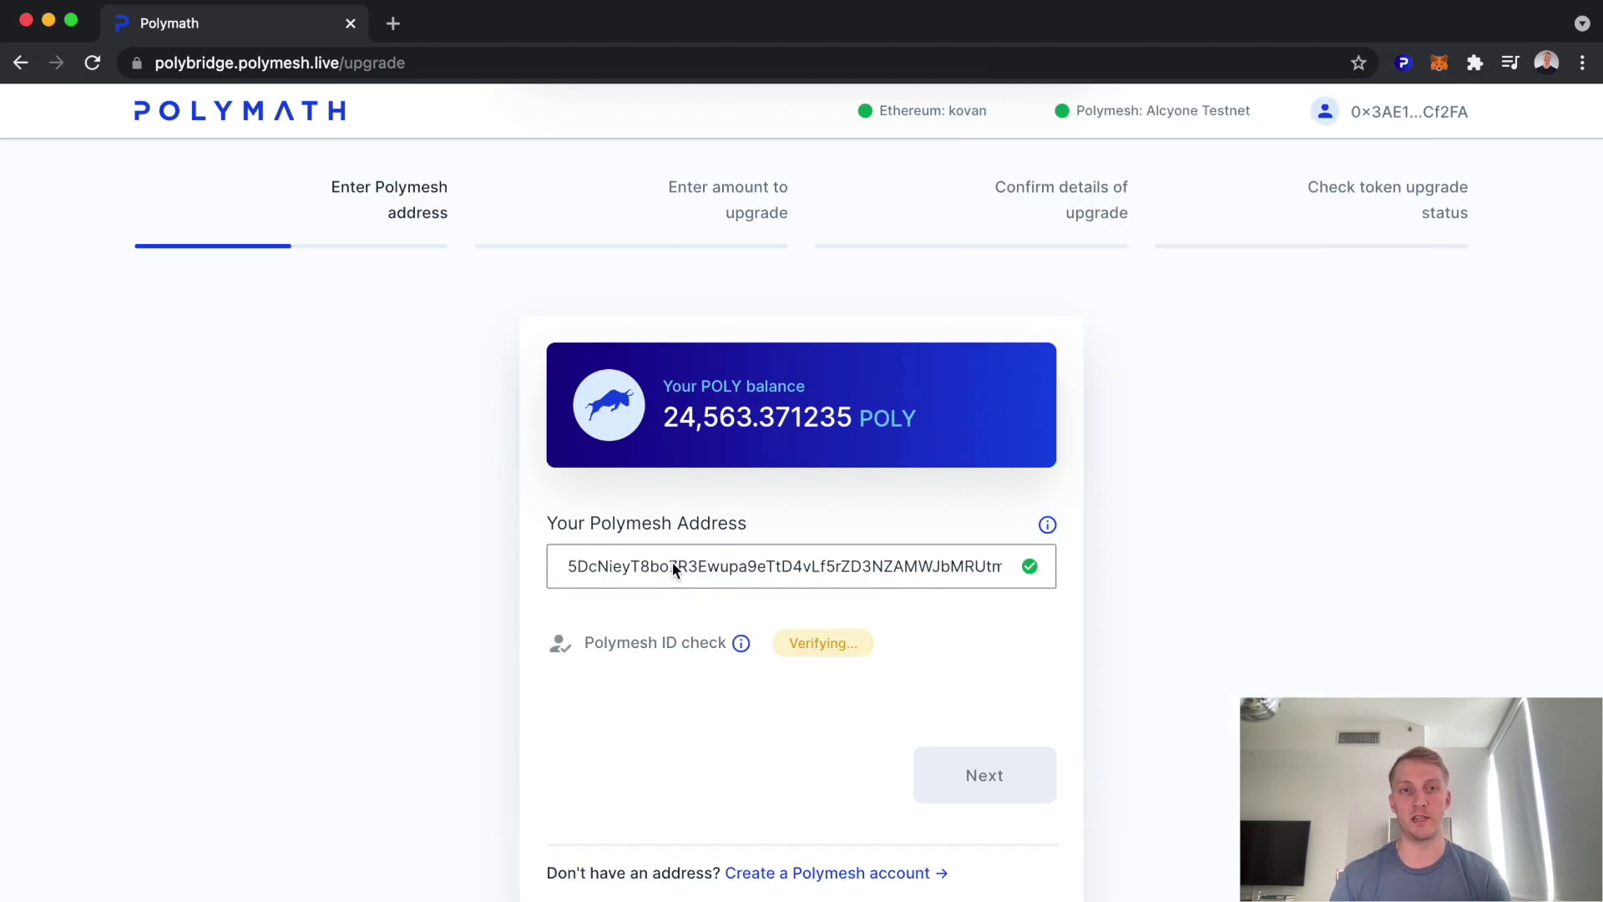
scroll(978, 640, down, 1)
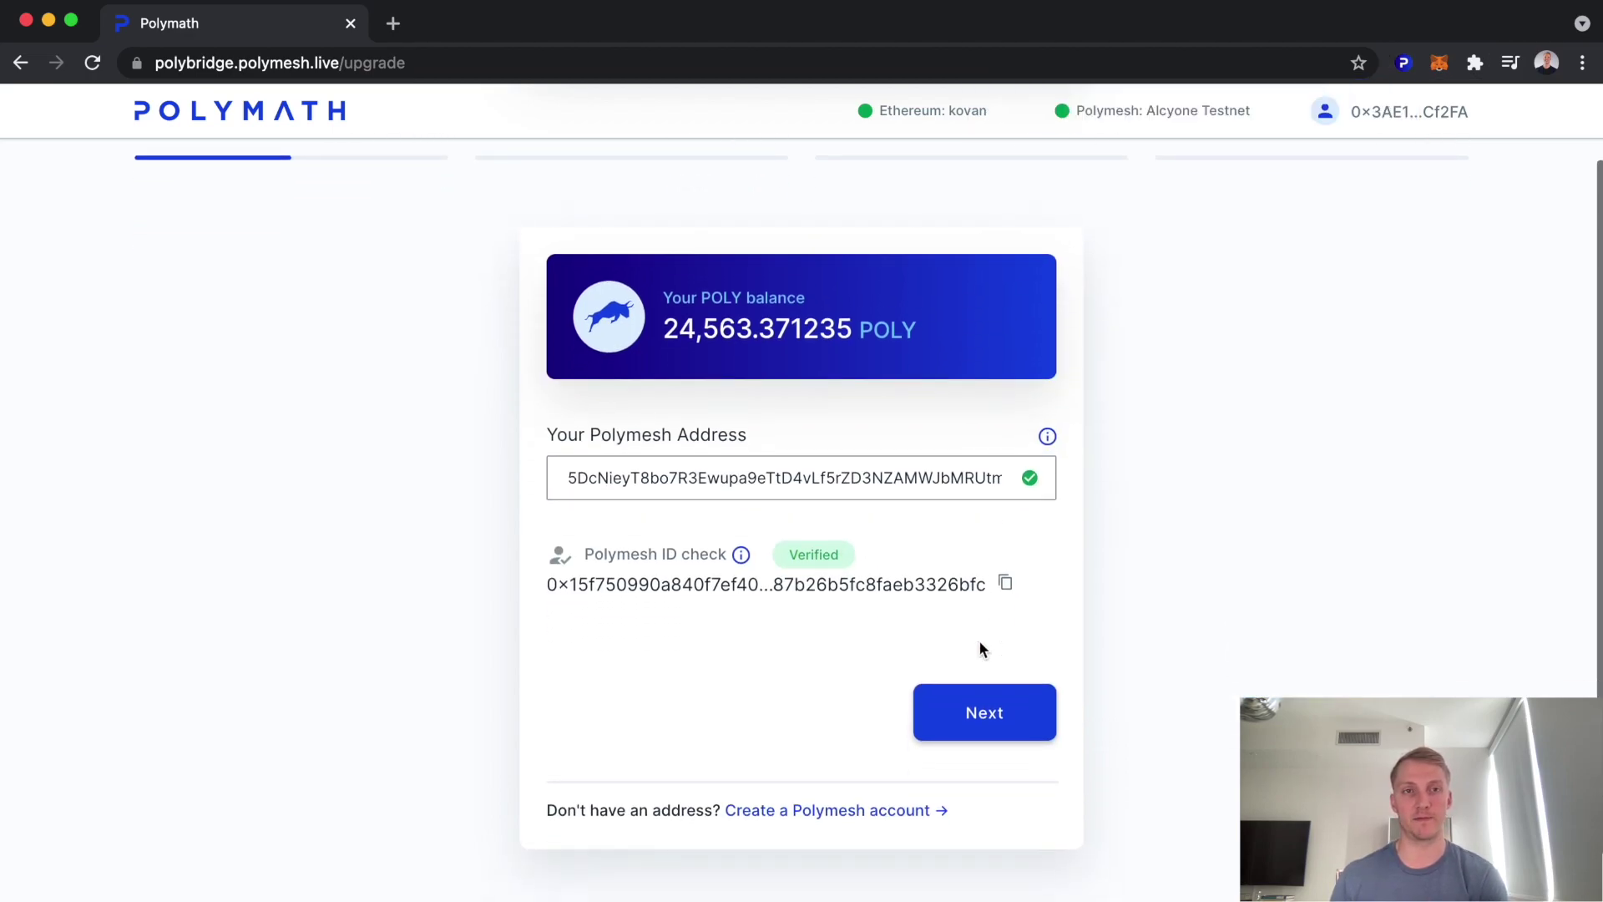
click(983, 704)
Upgrade 10,000 POLY to POLYX and approve the locking transaction in MetaMask
scroll(984, 697, down, 1)
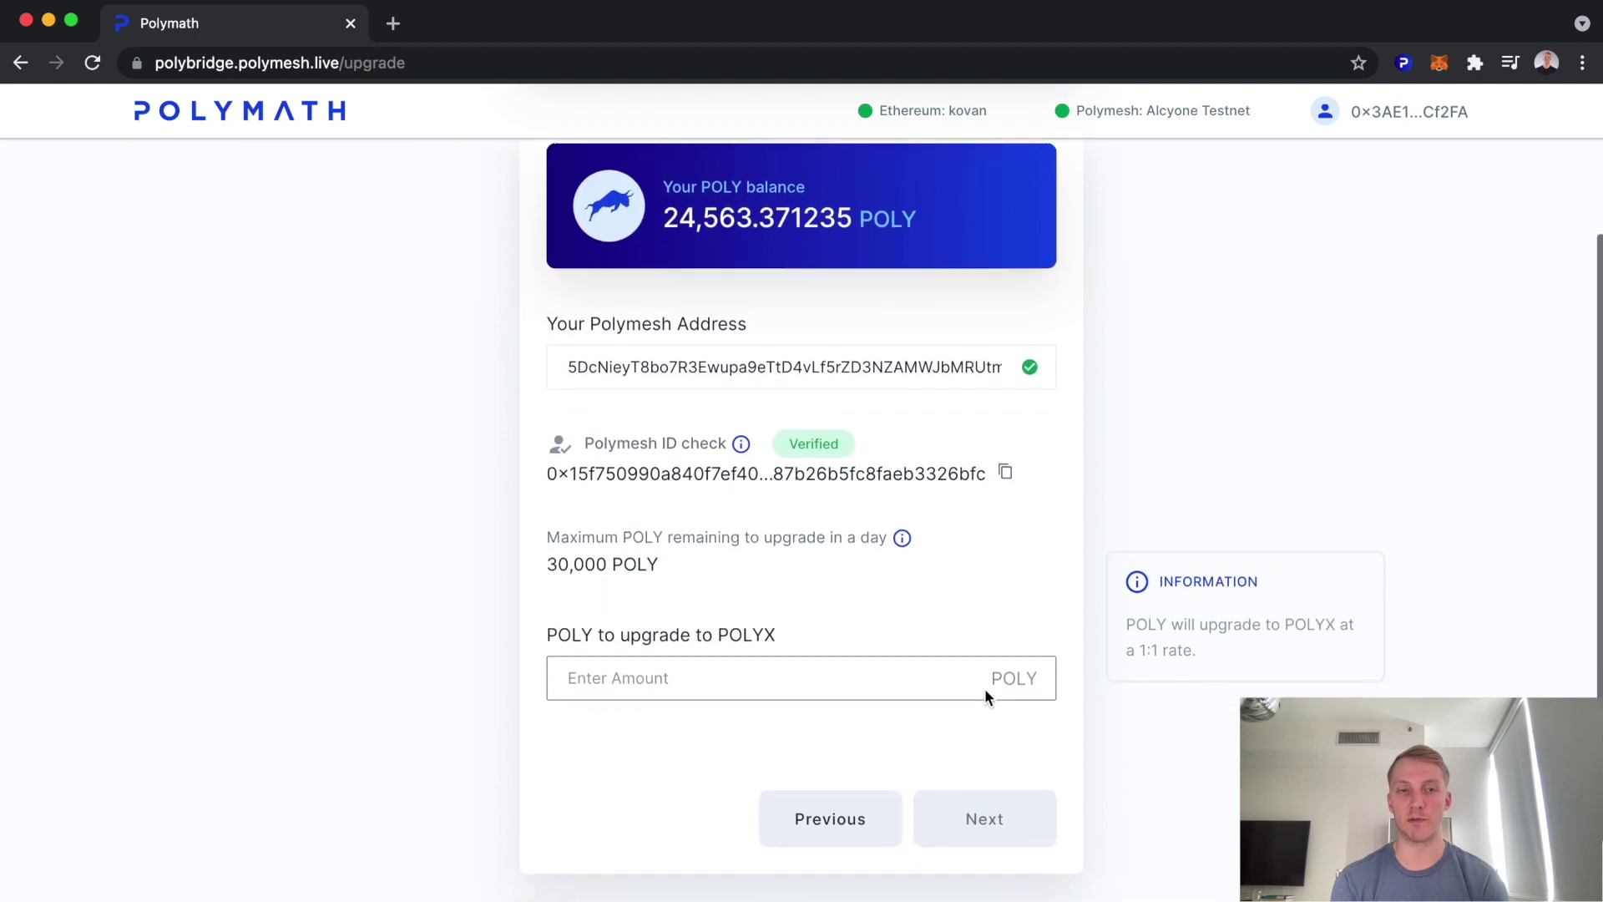
click(611, 681)
text(1000)
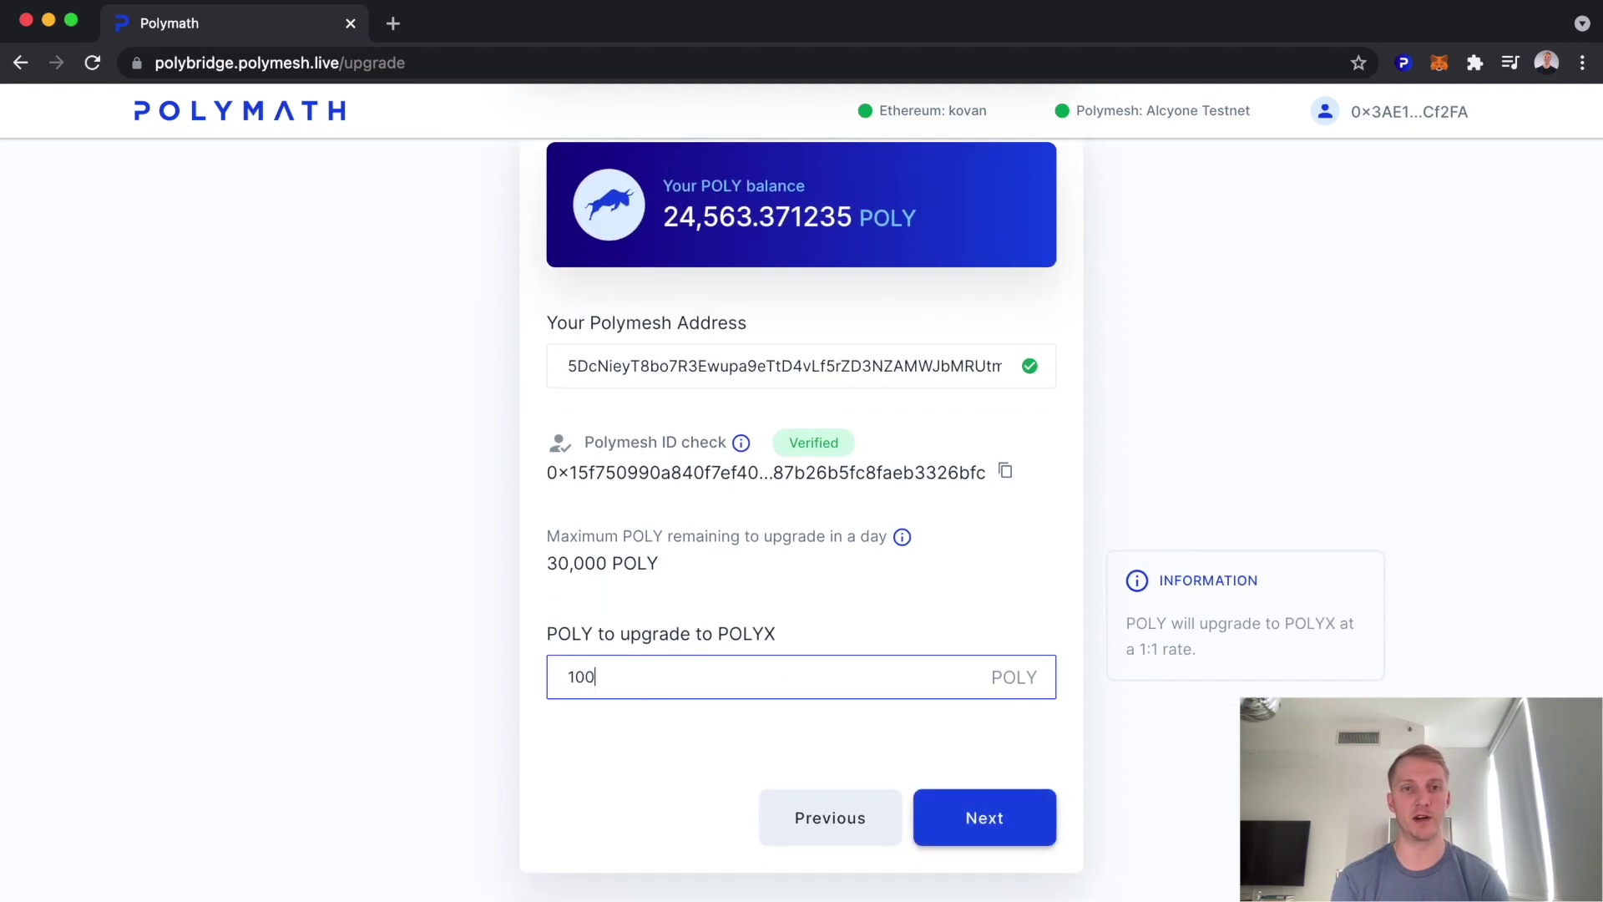
click(979, 814)
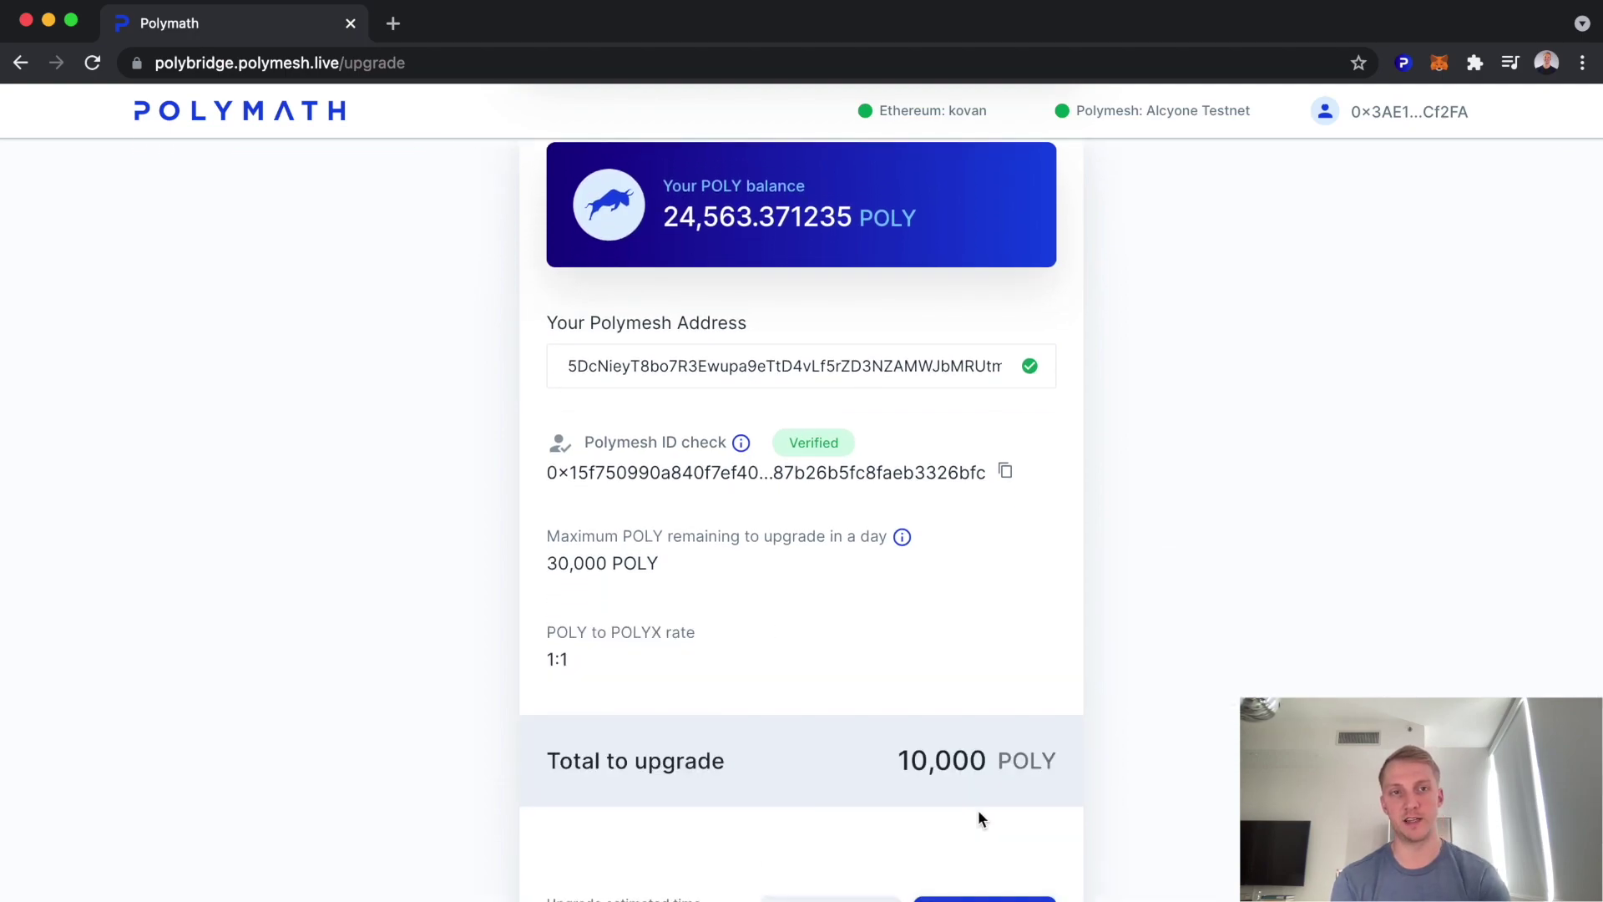
scroll(1010, 722, down, 2)
click(1013, 723)
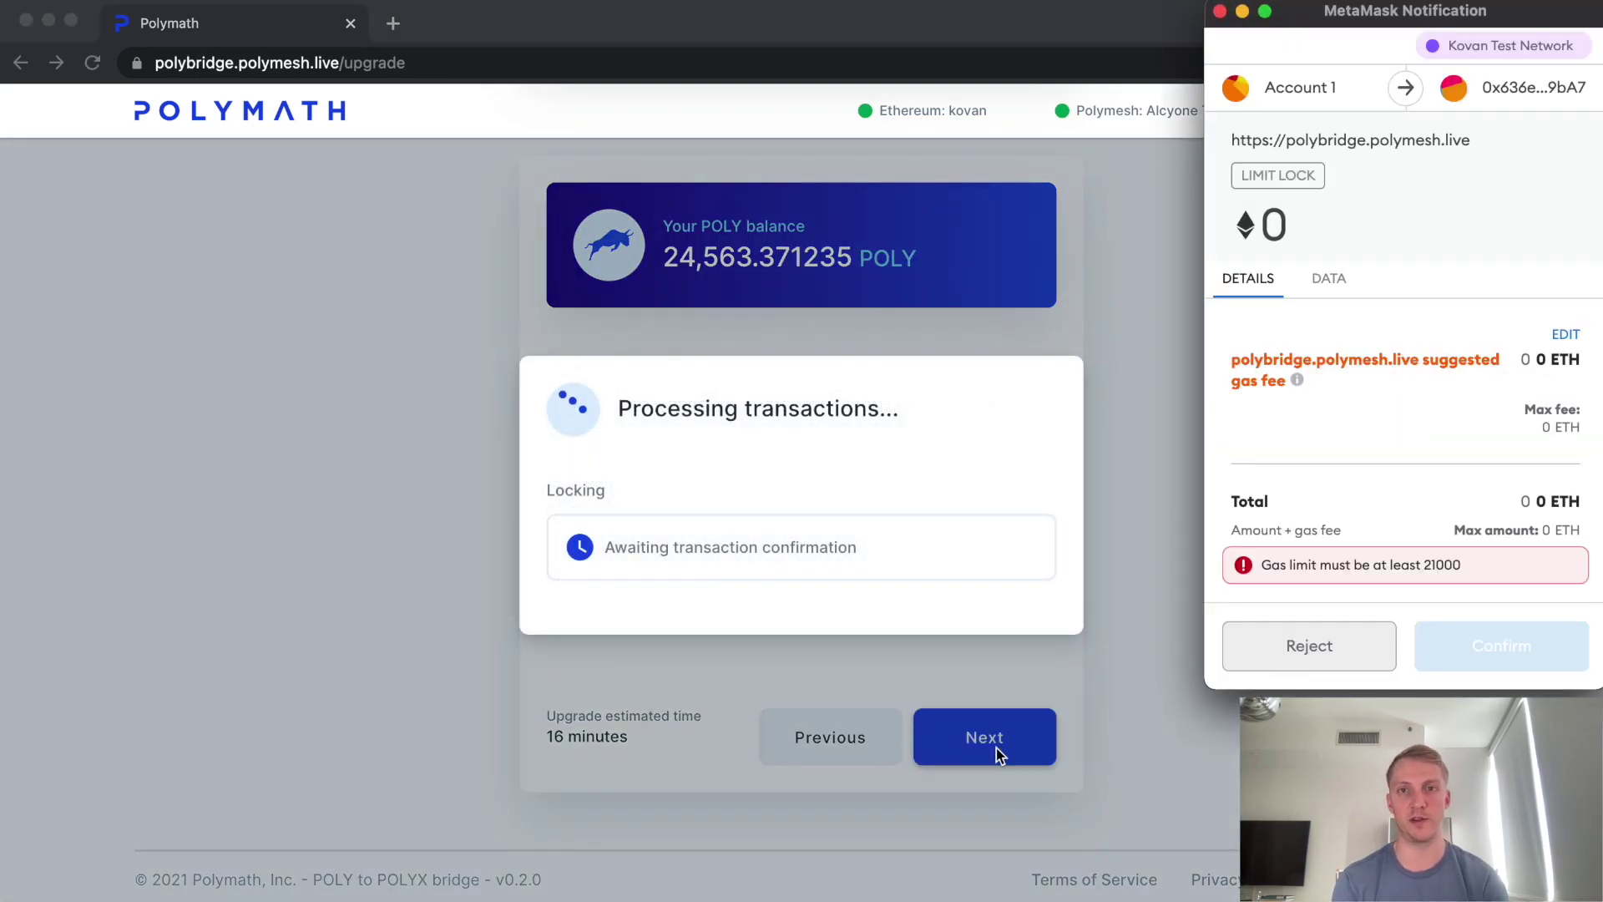
click(1509, 654)
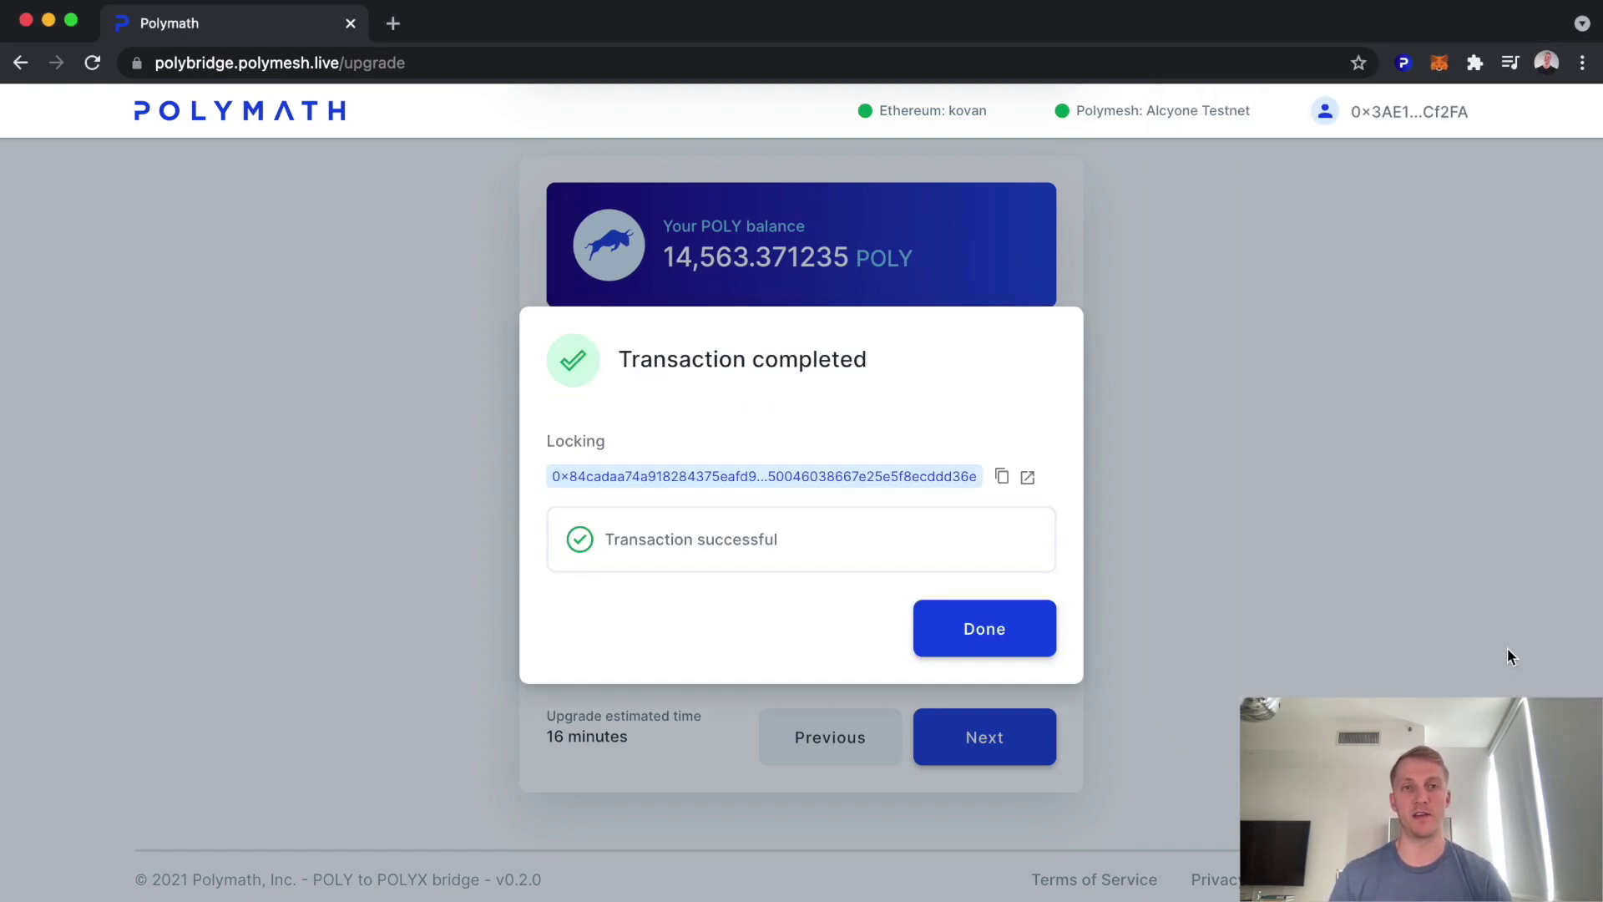
click(995, 635)
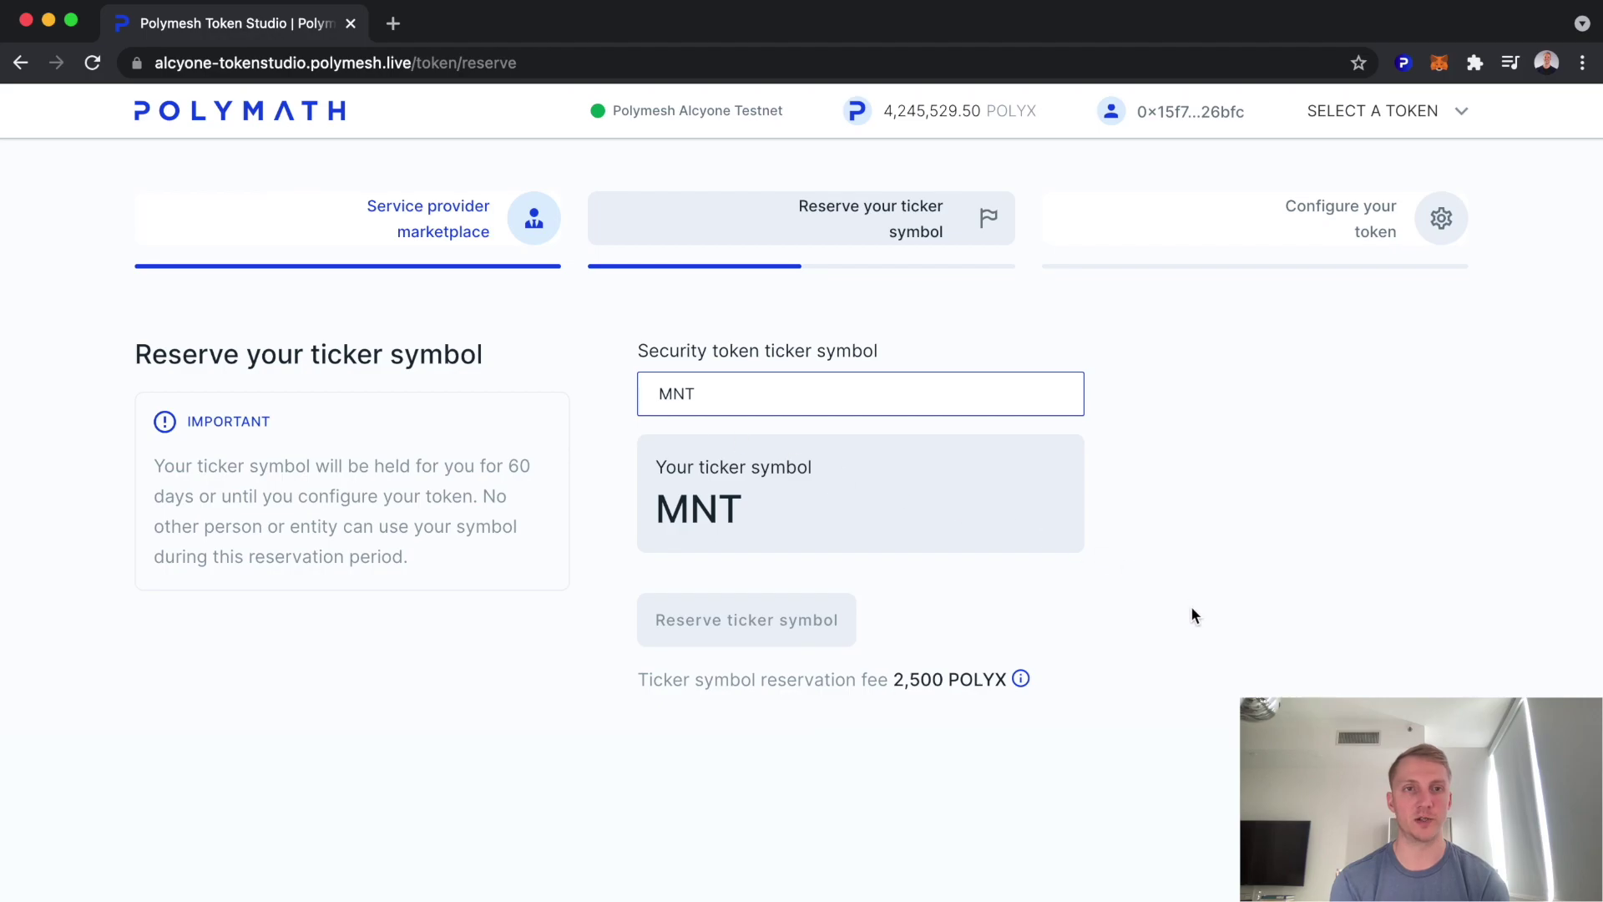
Reserve the MNT ticker for 2,500 POLYX, signing with the wallet password
click(733, 626)
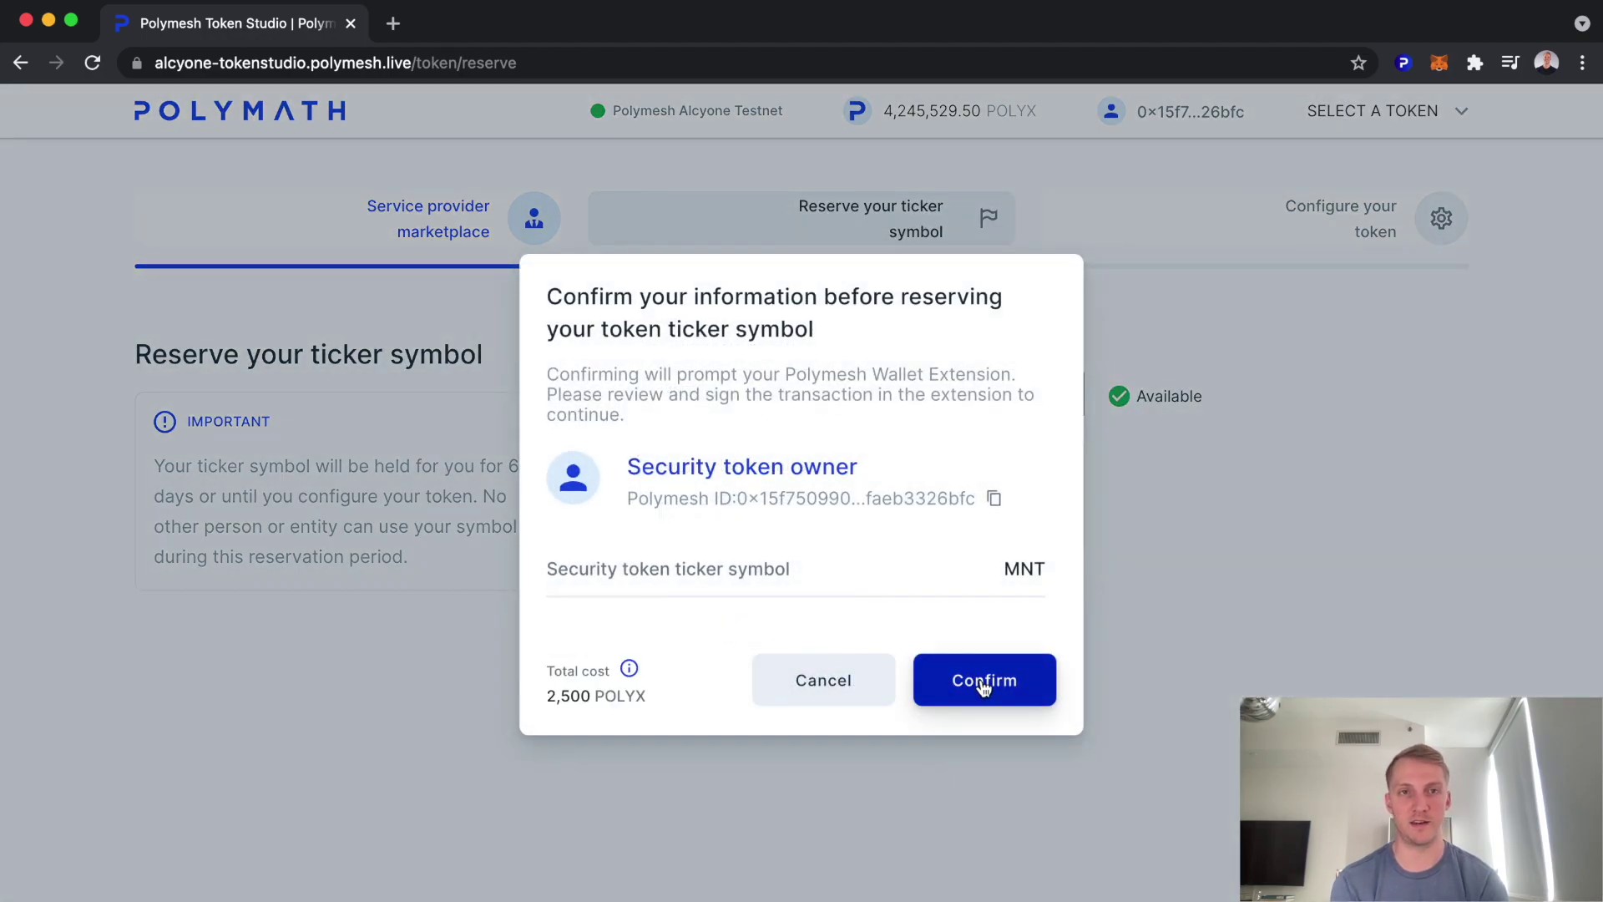
click(982, 679)
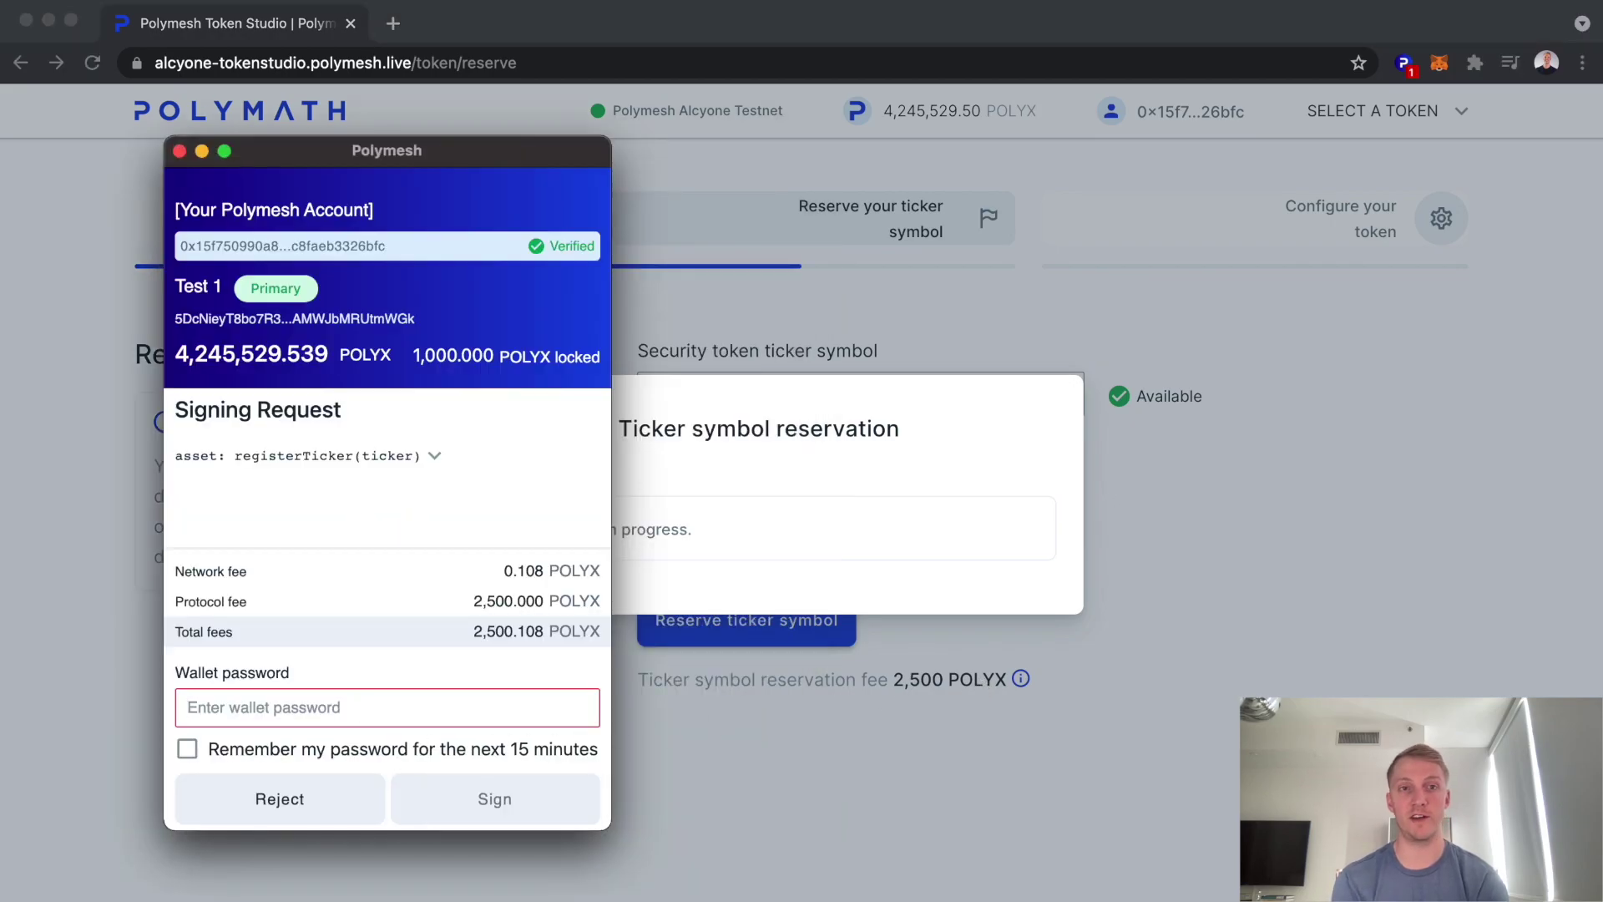
text(********)
key(Tab)
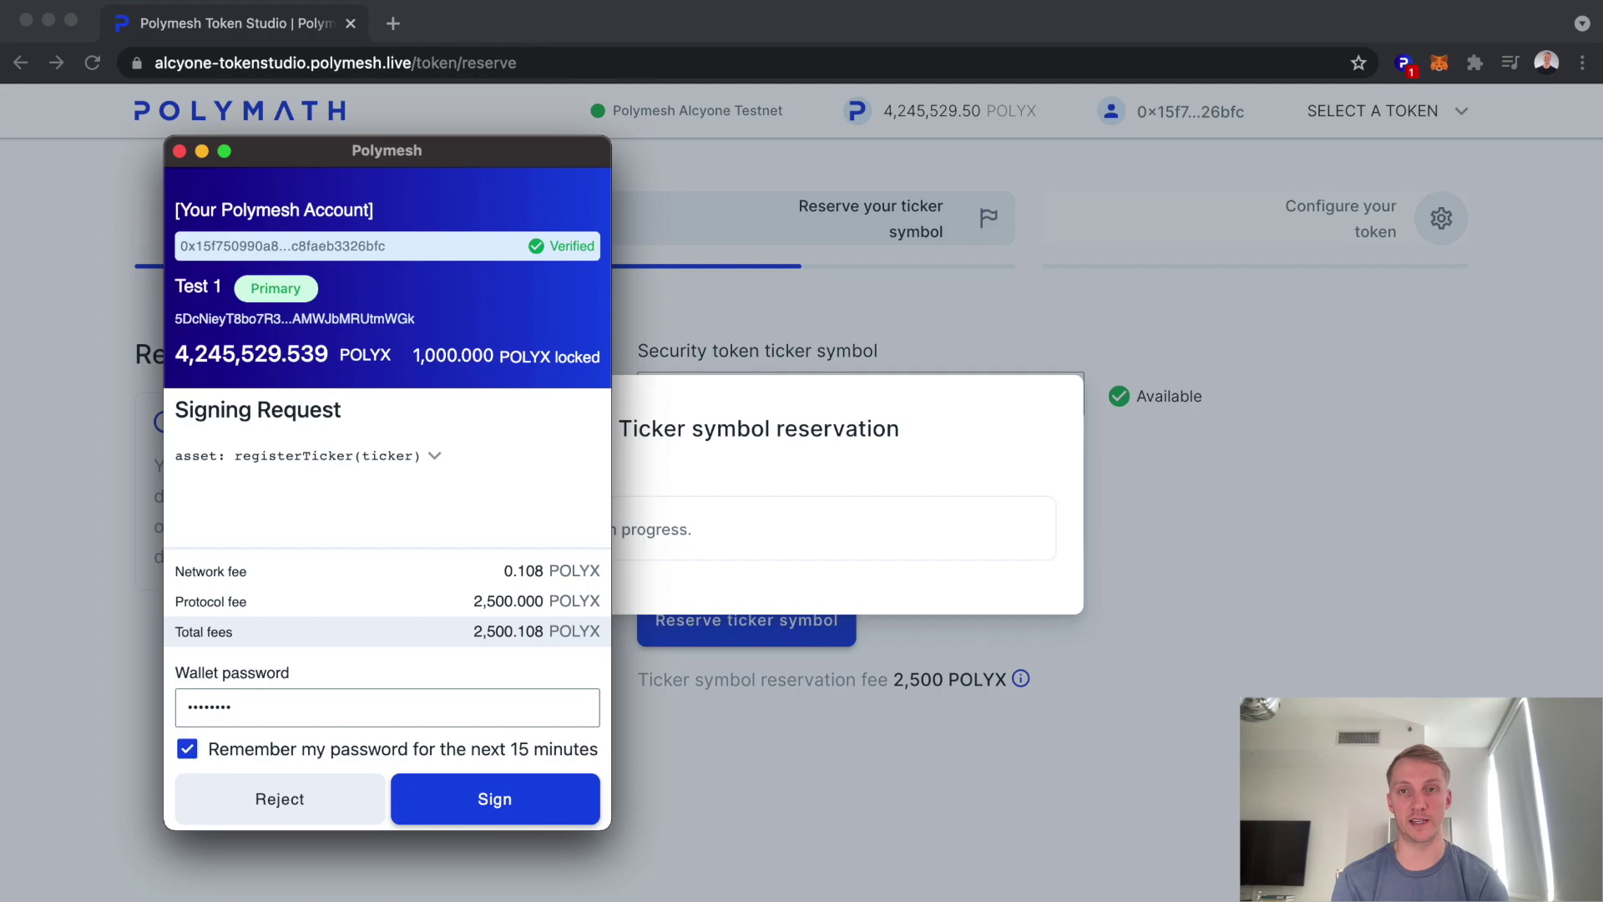
key(Tab)
key(Tab)
key(Return)
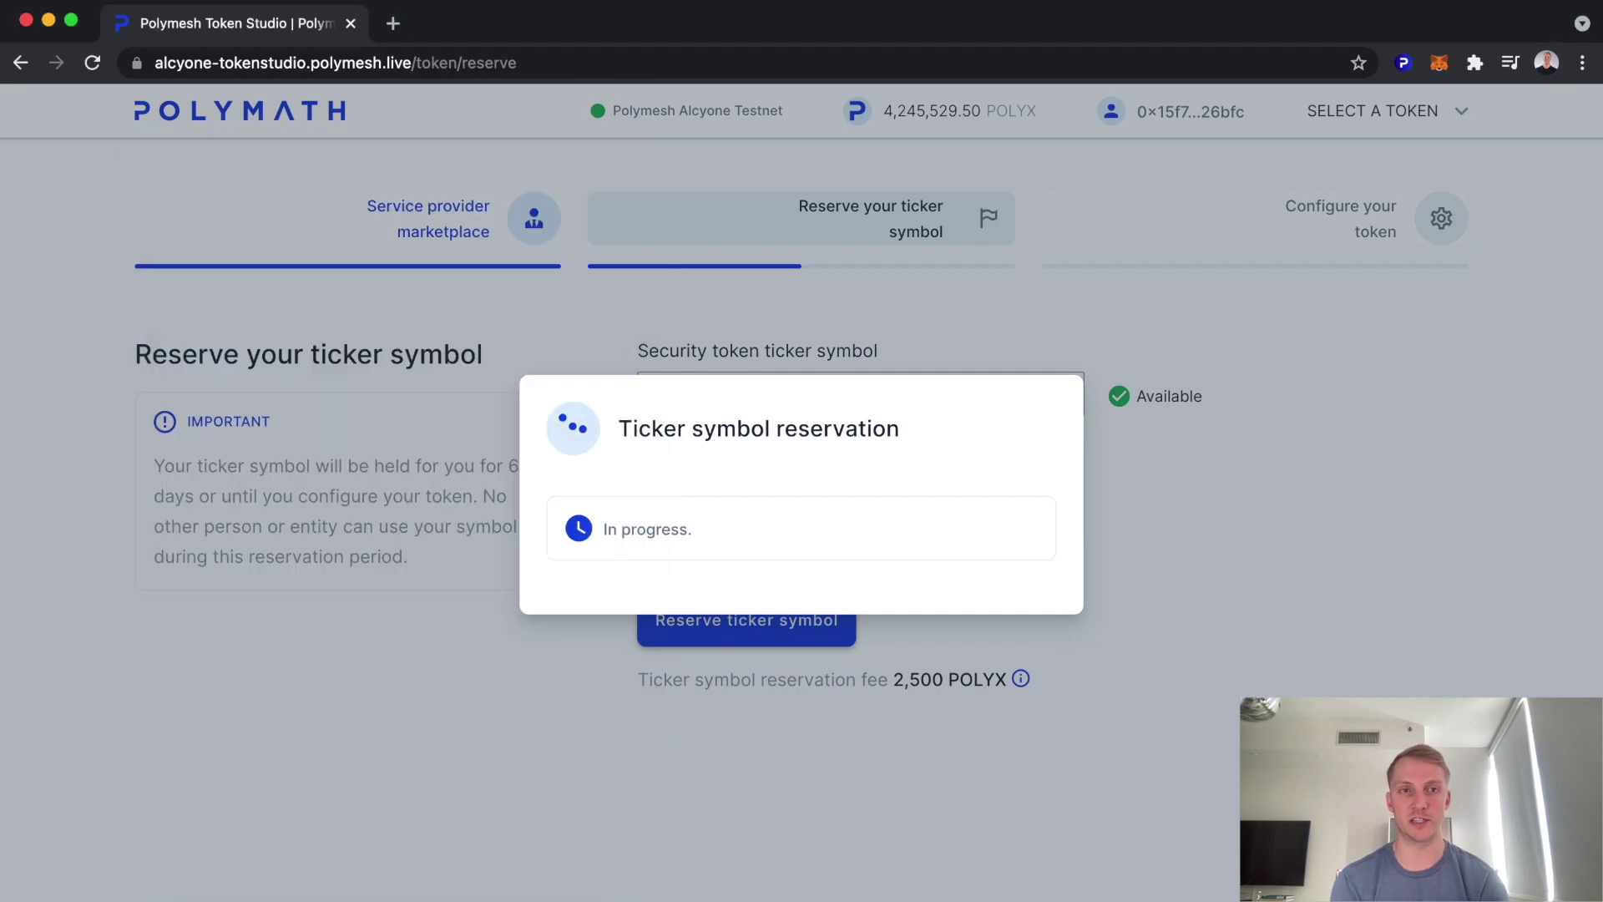
Name the security token Mainnet and set its instrument type to Equity Common
click(981, 634)
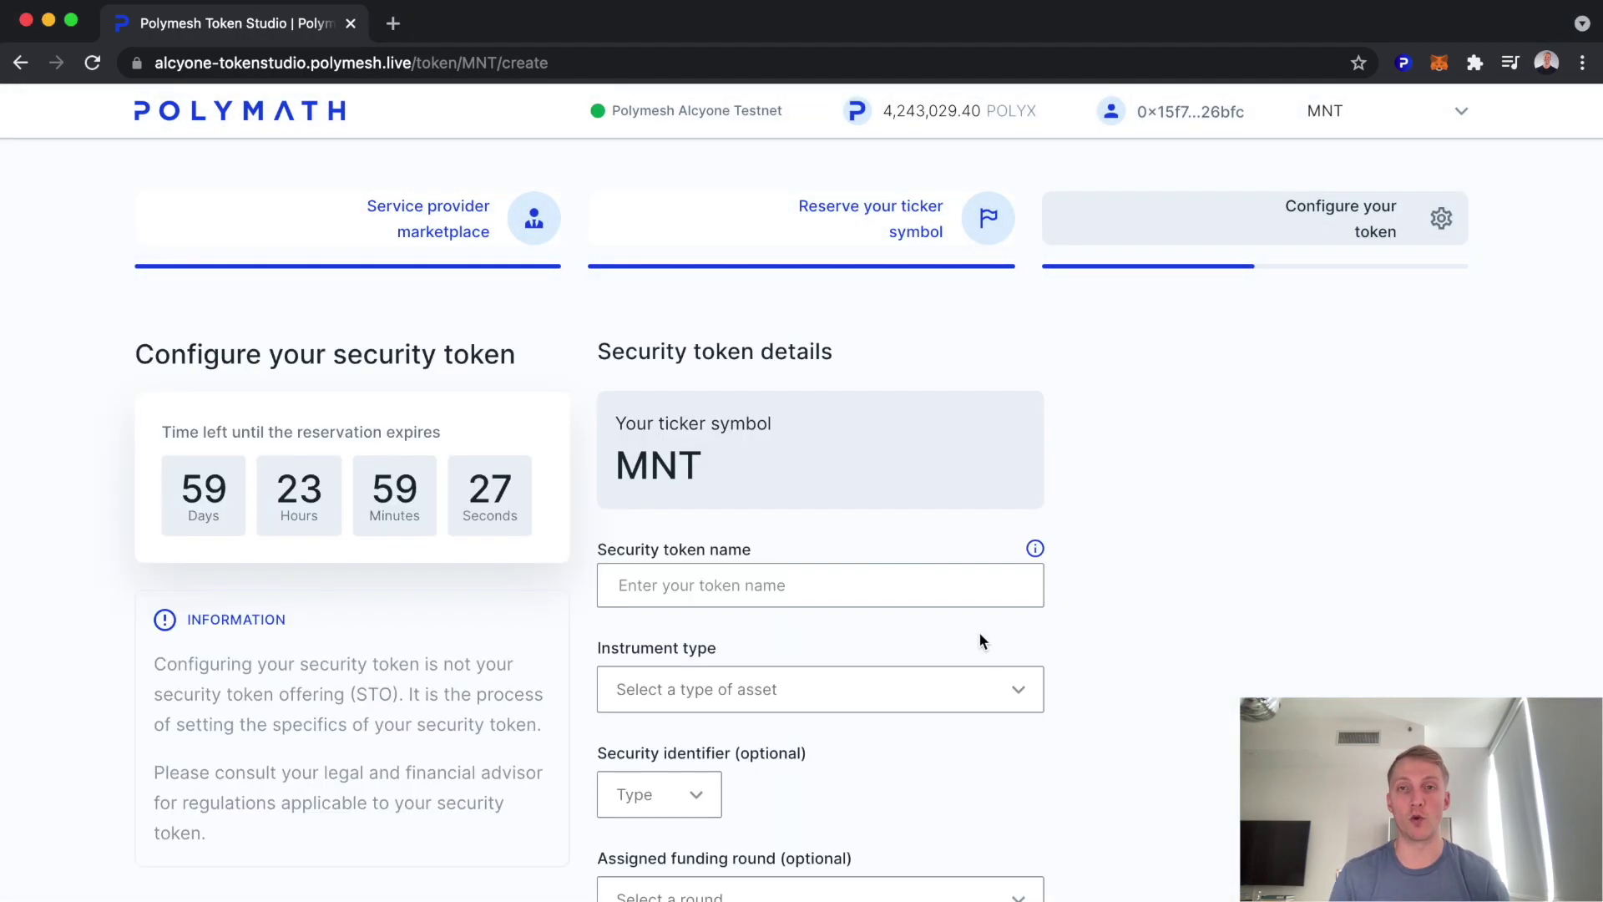
scroll(1150, 679, down, 1)
click(794, 543)
text(Mainnet)
click(994, 646)
scroll(855, 583, down, 2)
scroll(855, 581, up, 2)
click(733, 443)
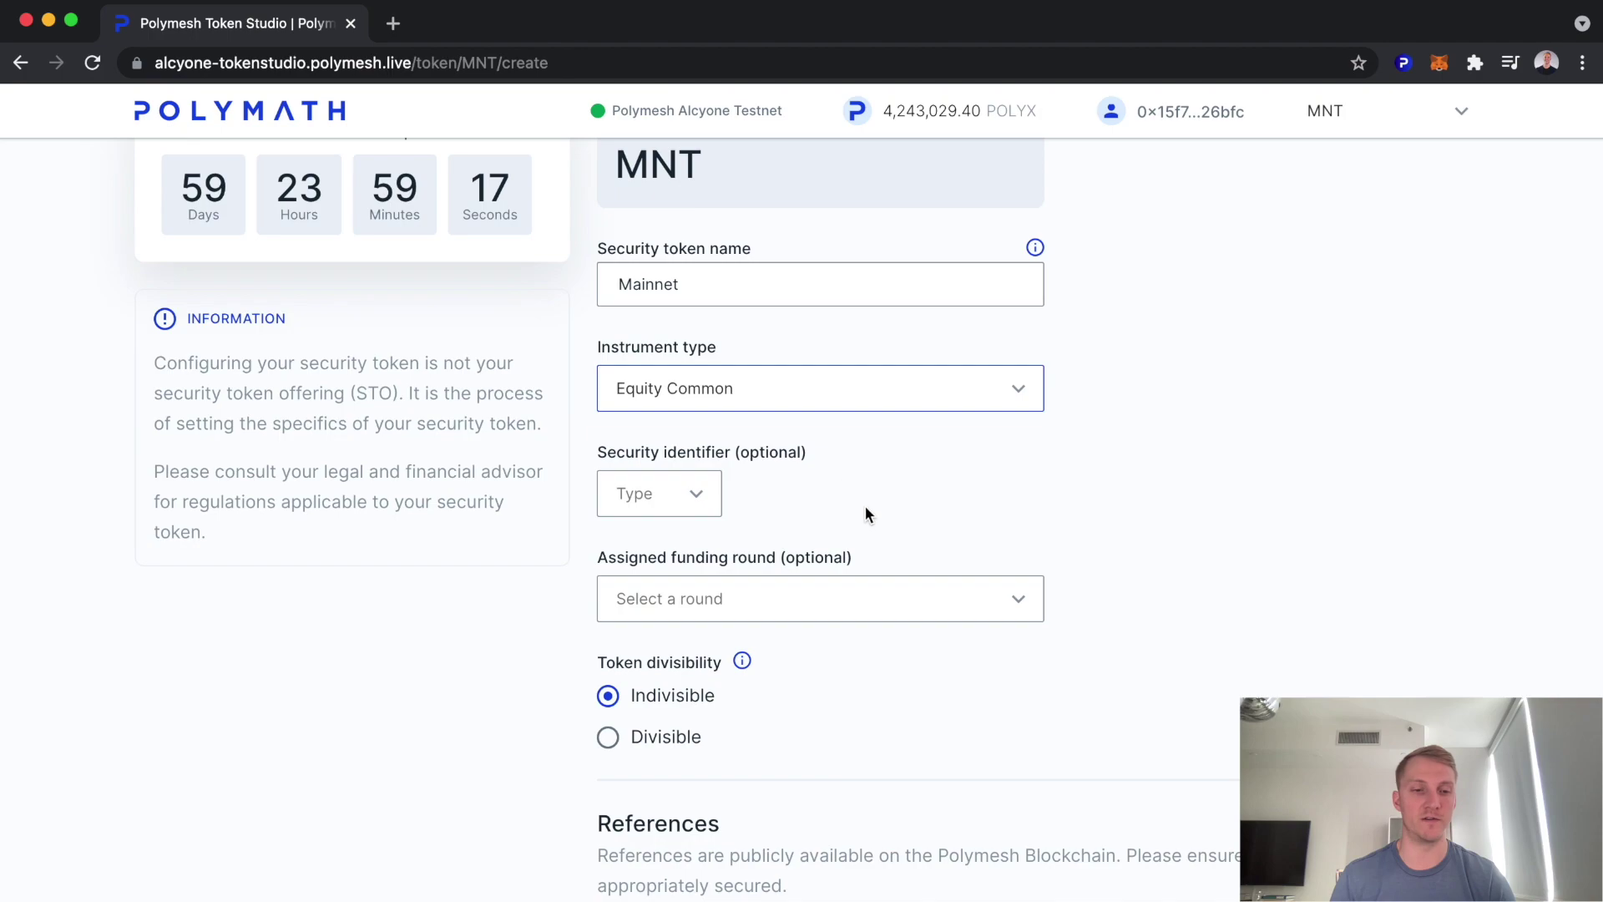
Leave the identifier type and funding round unset and make the token divisible
click(683, 509)
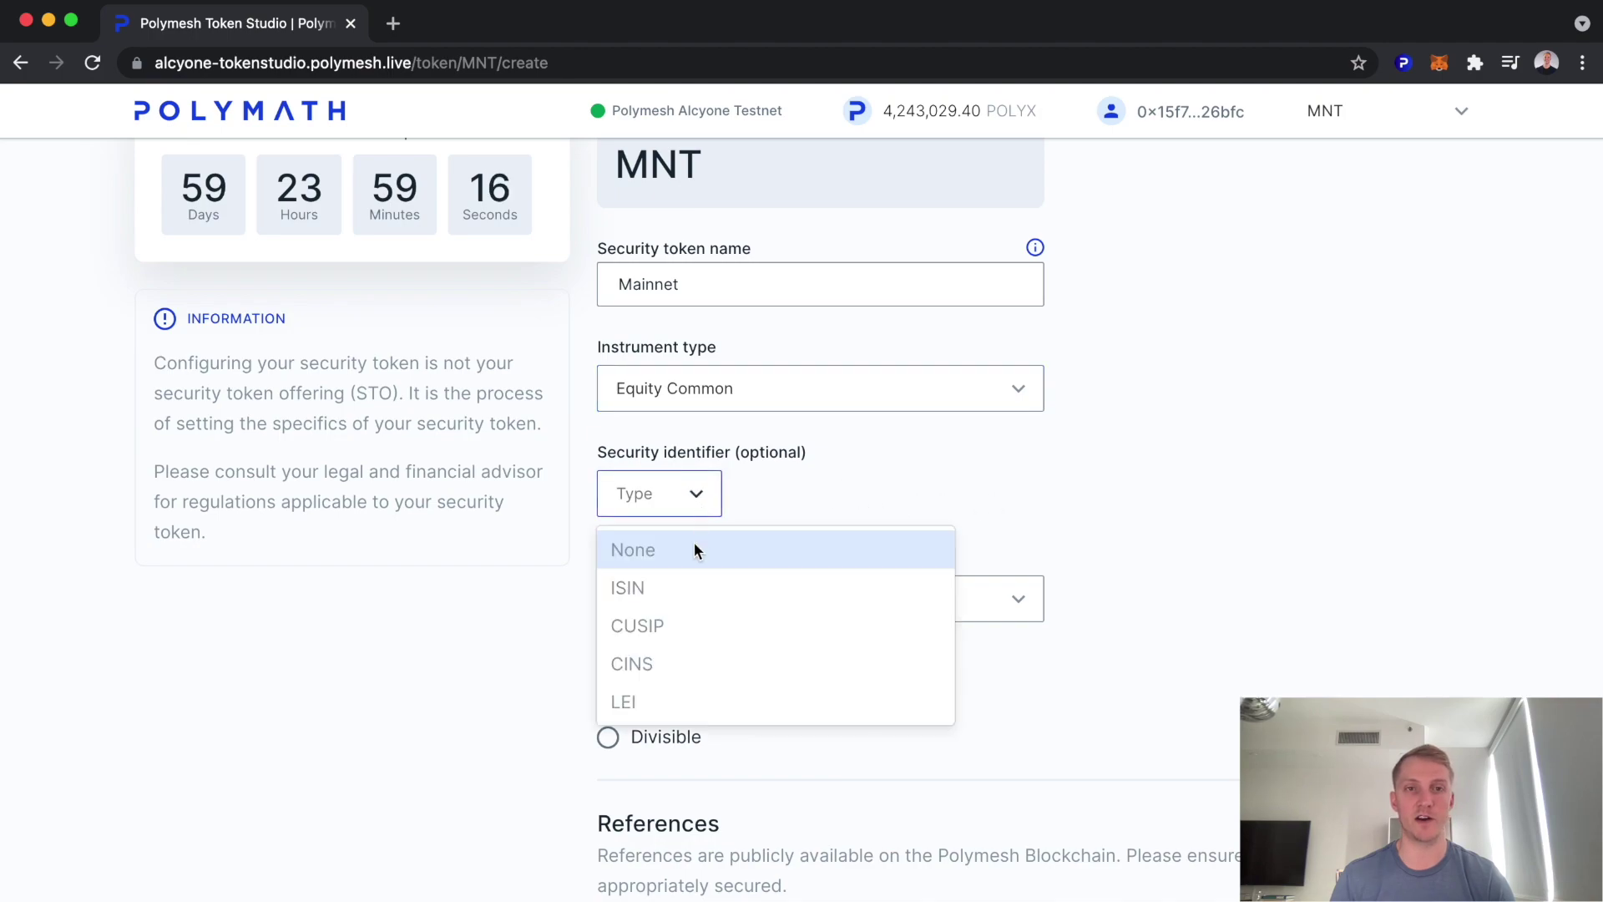
click(1059, 484)
click(988, 594)
scroll(856, 674, down, 3)
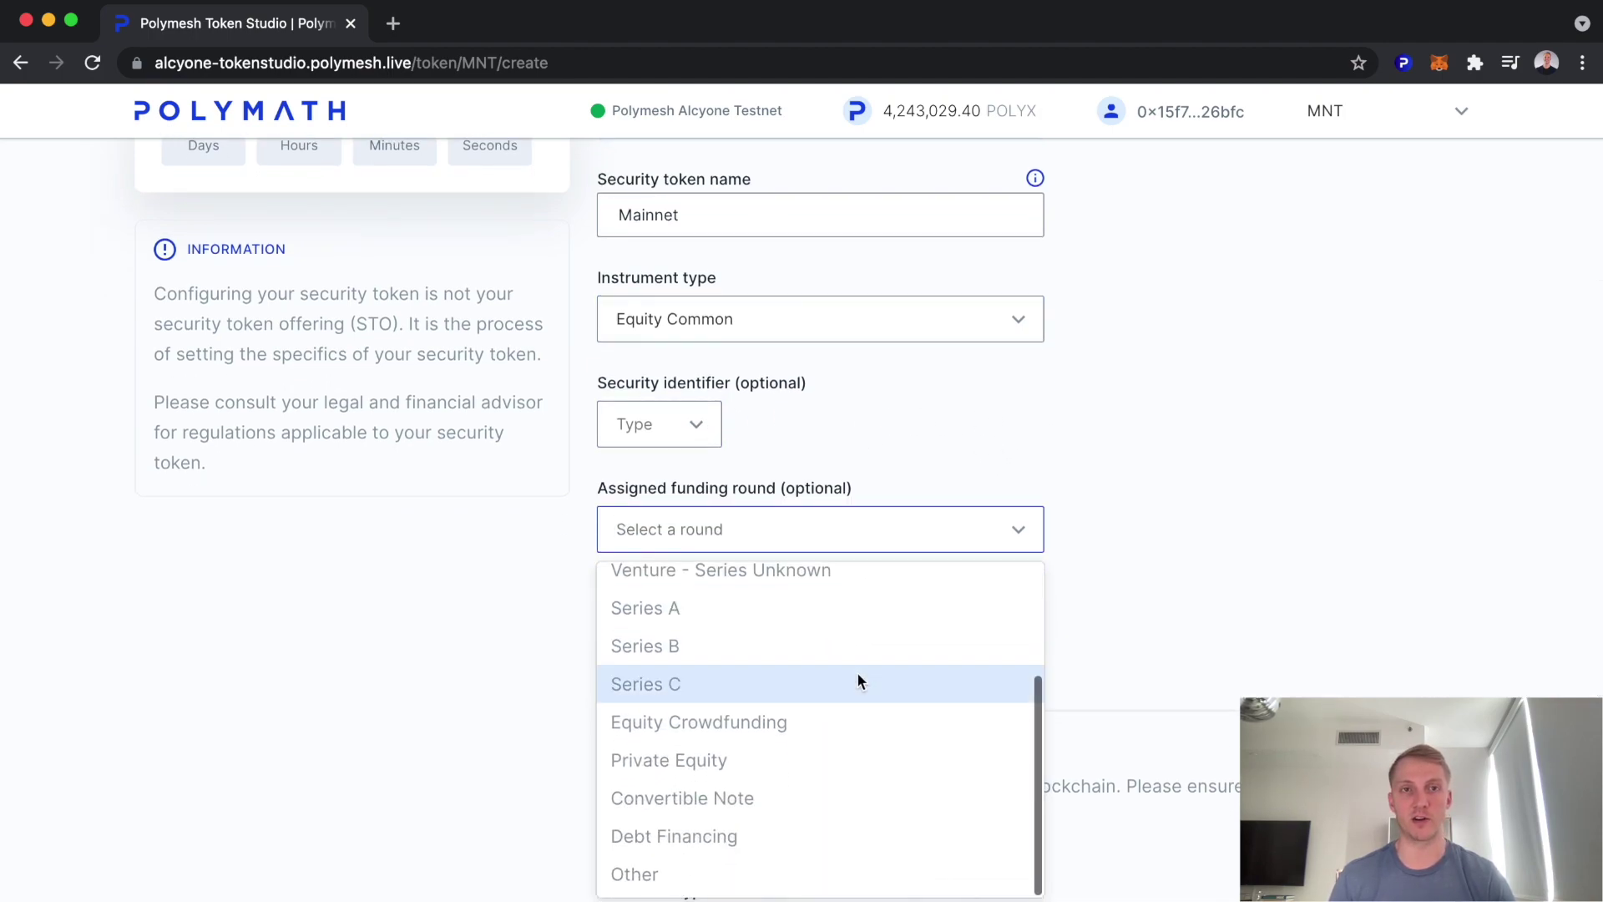
scroll(857, 676, up, 3)
click(1153, 501)
scroll(1095, 614, down, 4)
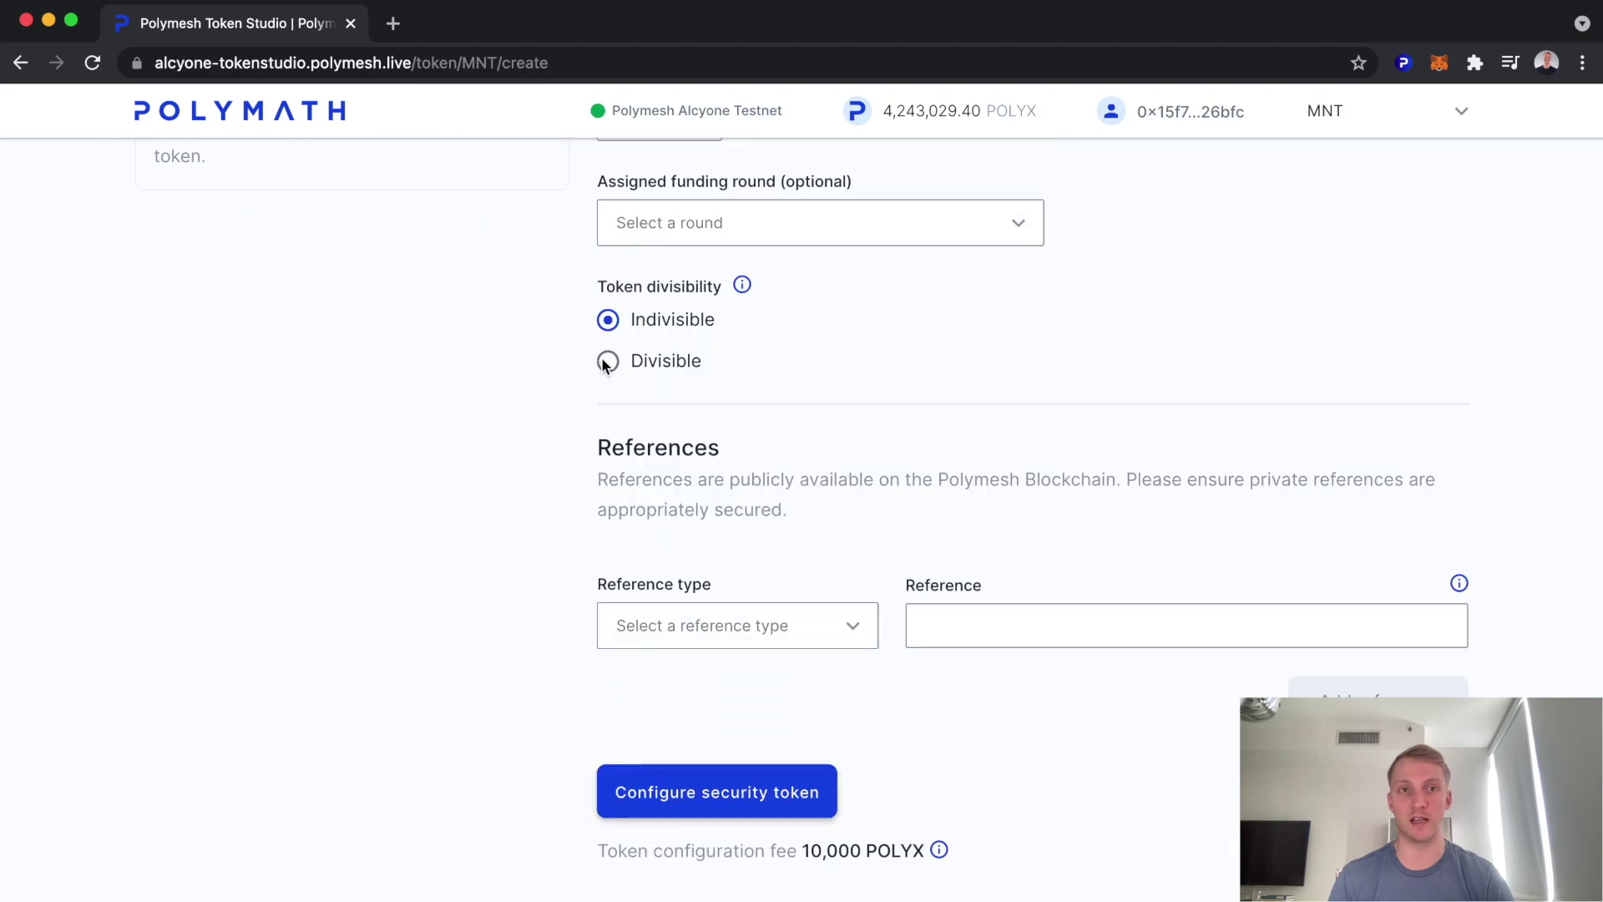
click(608, 362)
scroll(668, 542, down, 1)
Create the MNT token for 10,000 POLYX, confirming and signing in the wallet
click(685, 768)
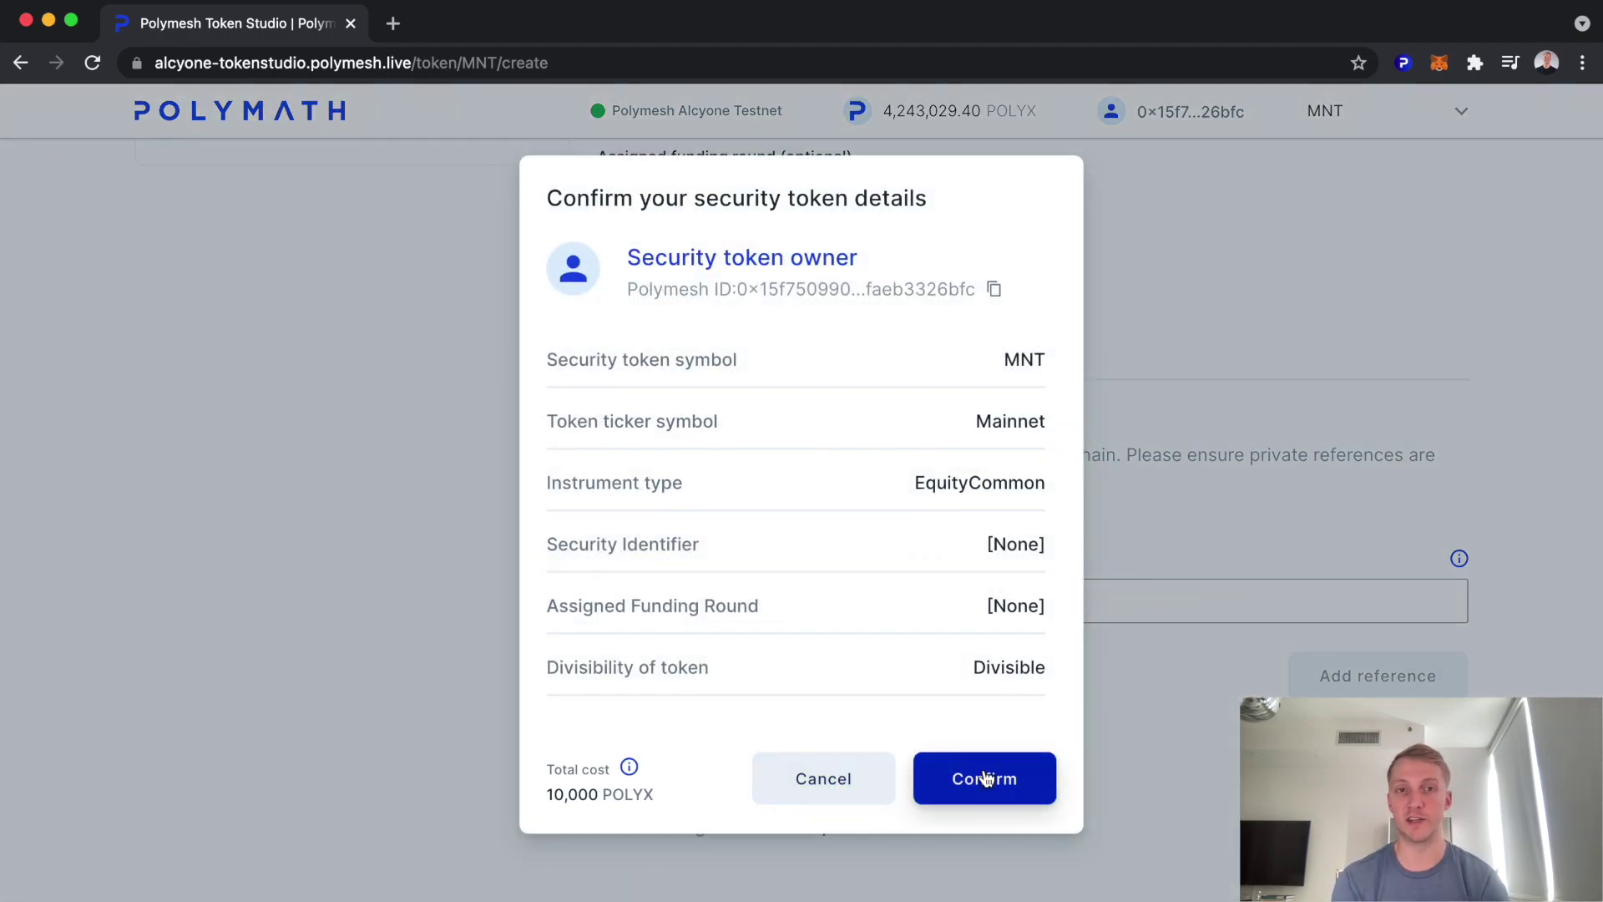
click(986, 778)
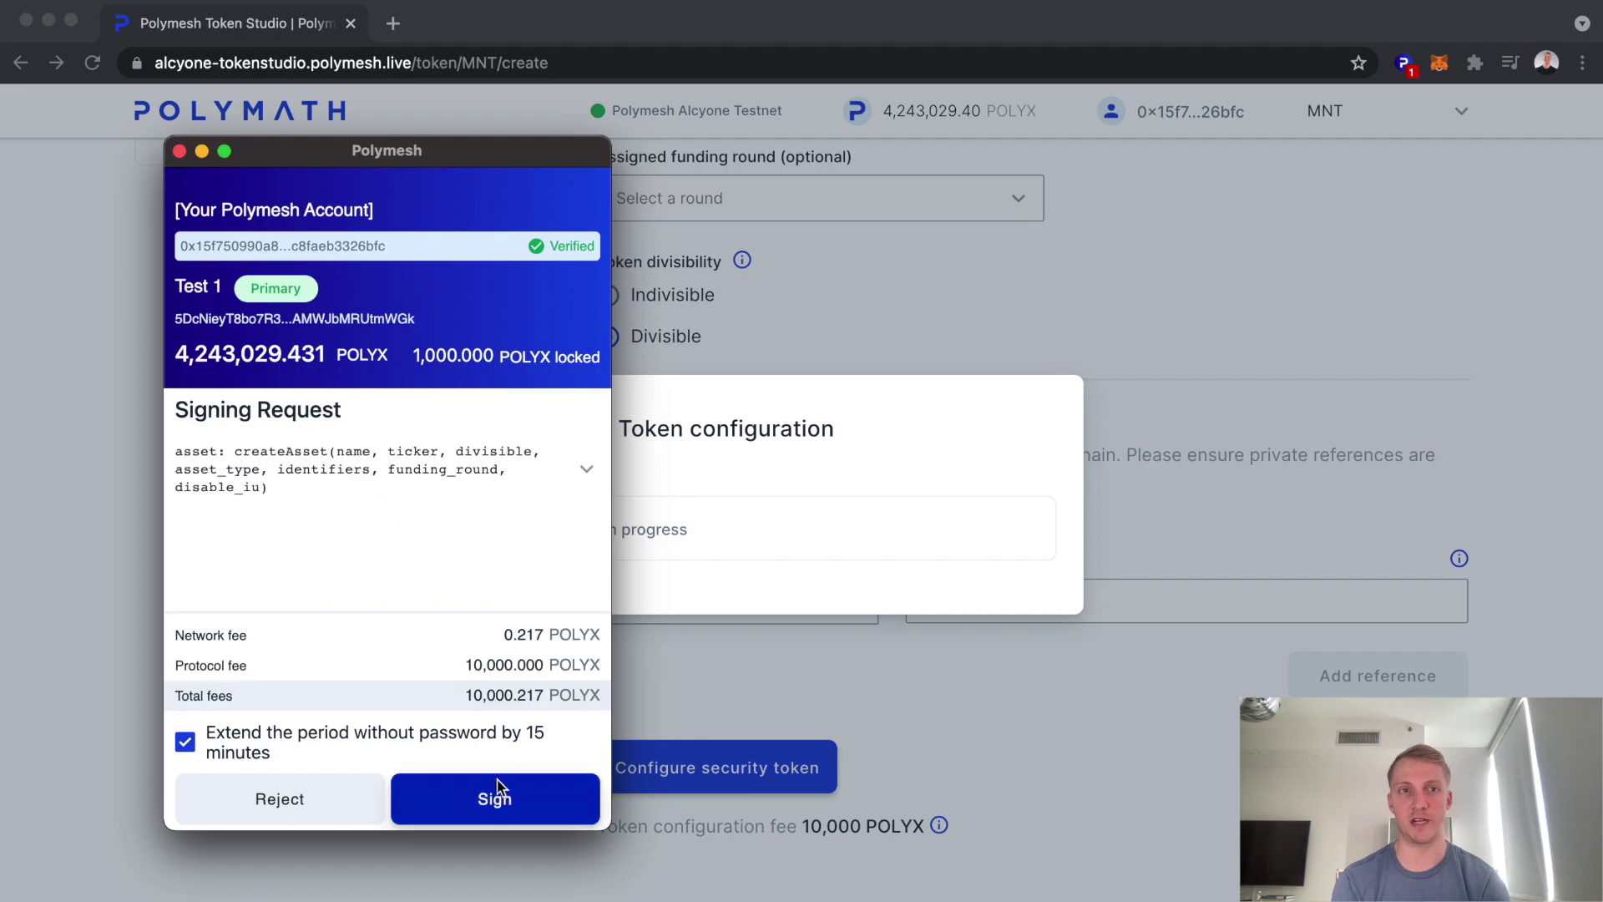
click(493, 797)
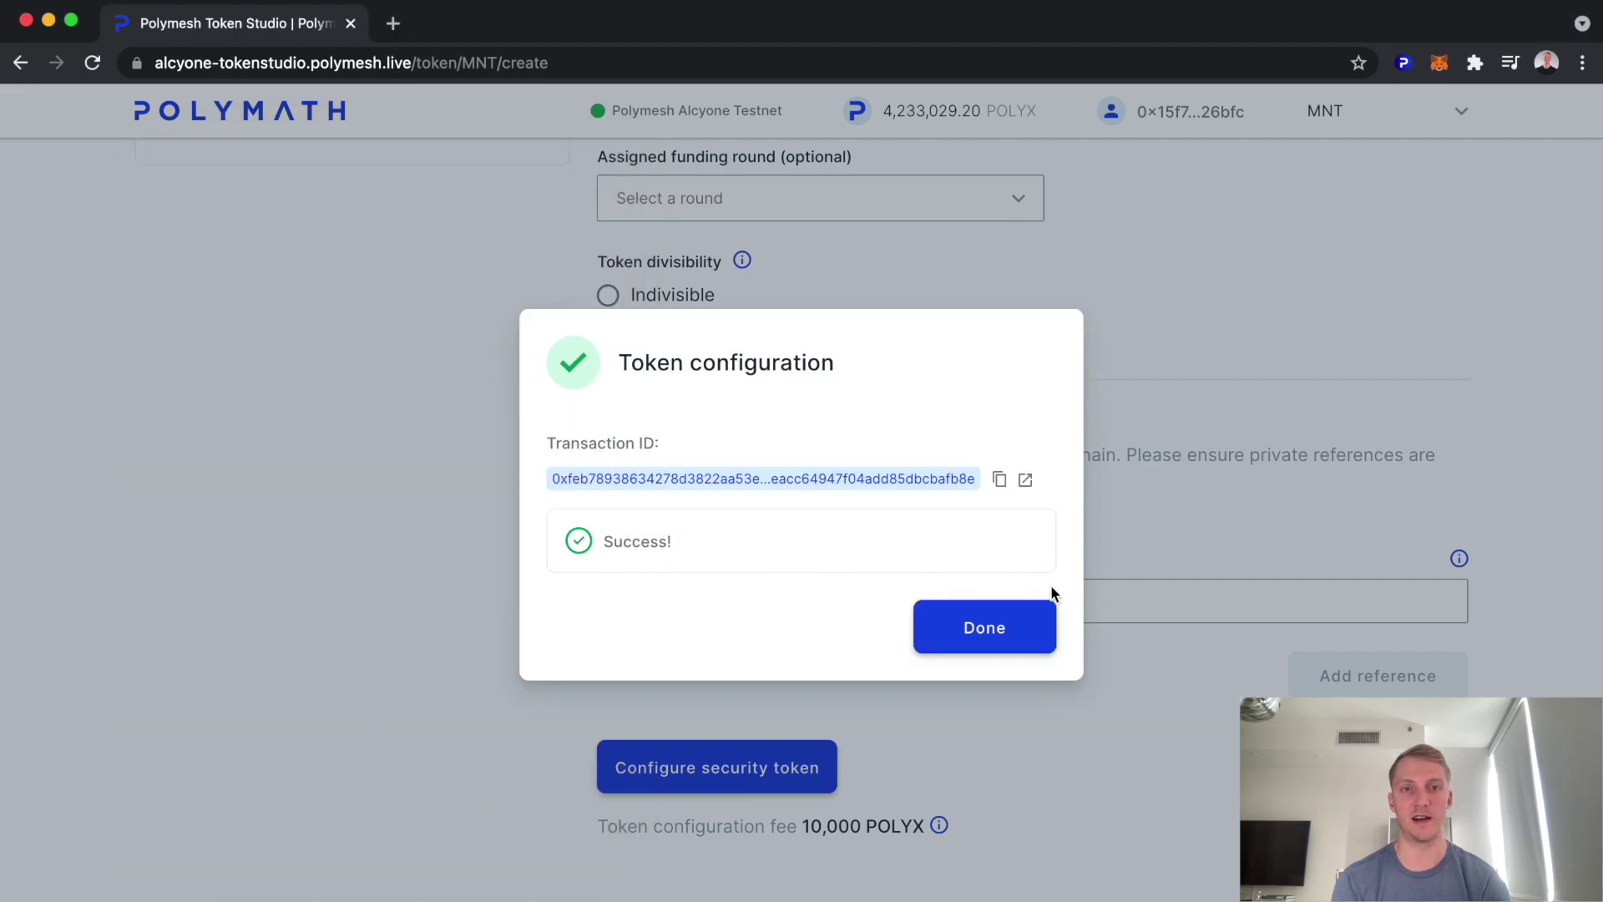
click(991, 629)
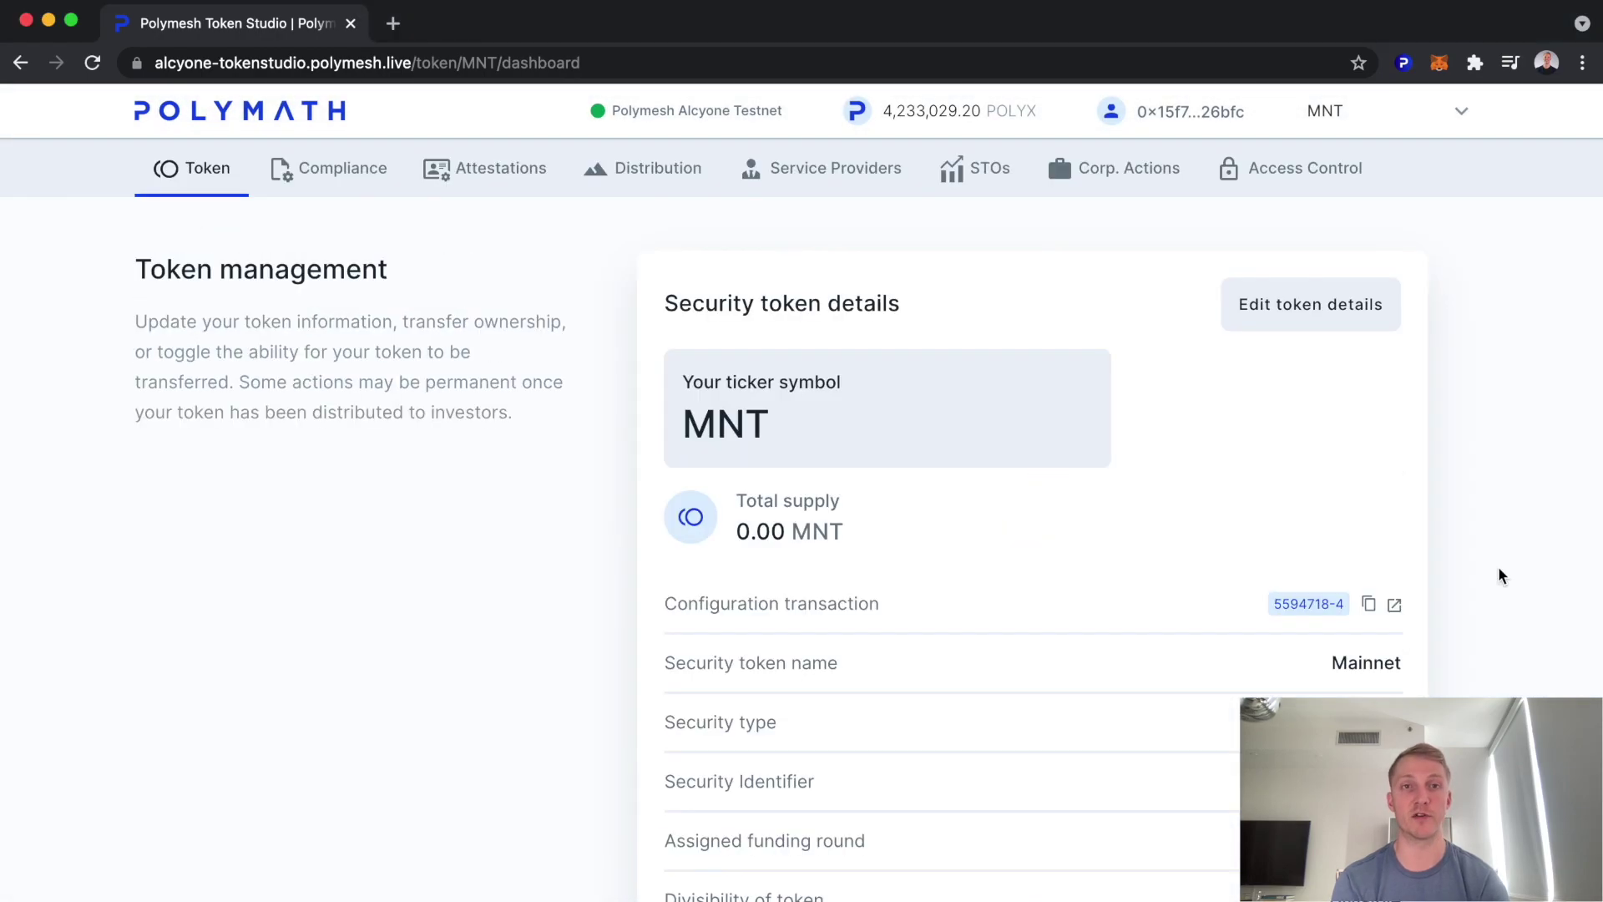
Expand the advanced token management options on the MNT dashboard
scroll(1498, 574, down, 7)
click(1382, 745)
scroll(1383, 585, down, 3)
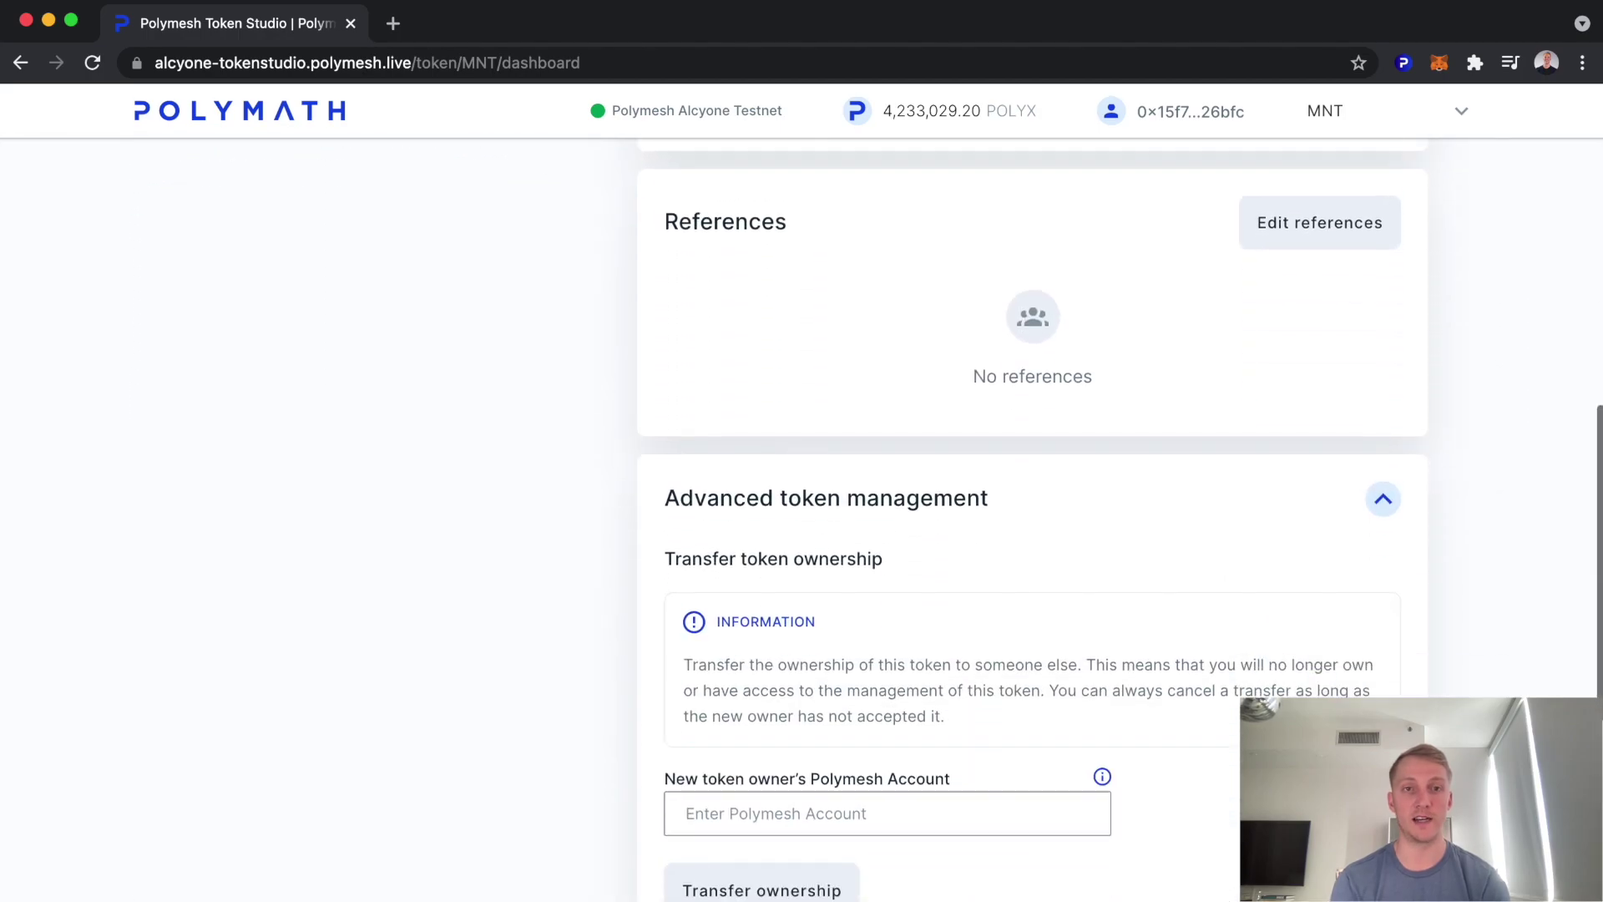
scroll(1486, 698, down, 5)
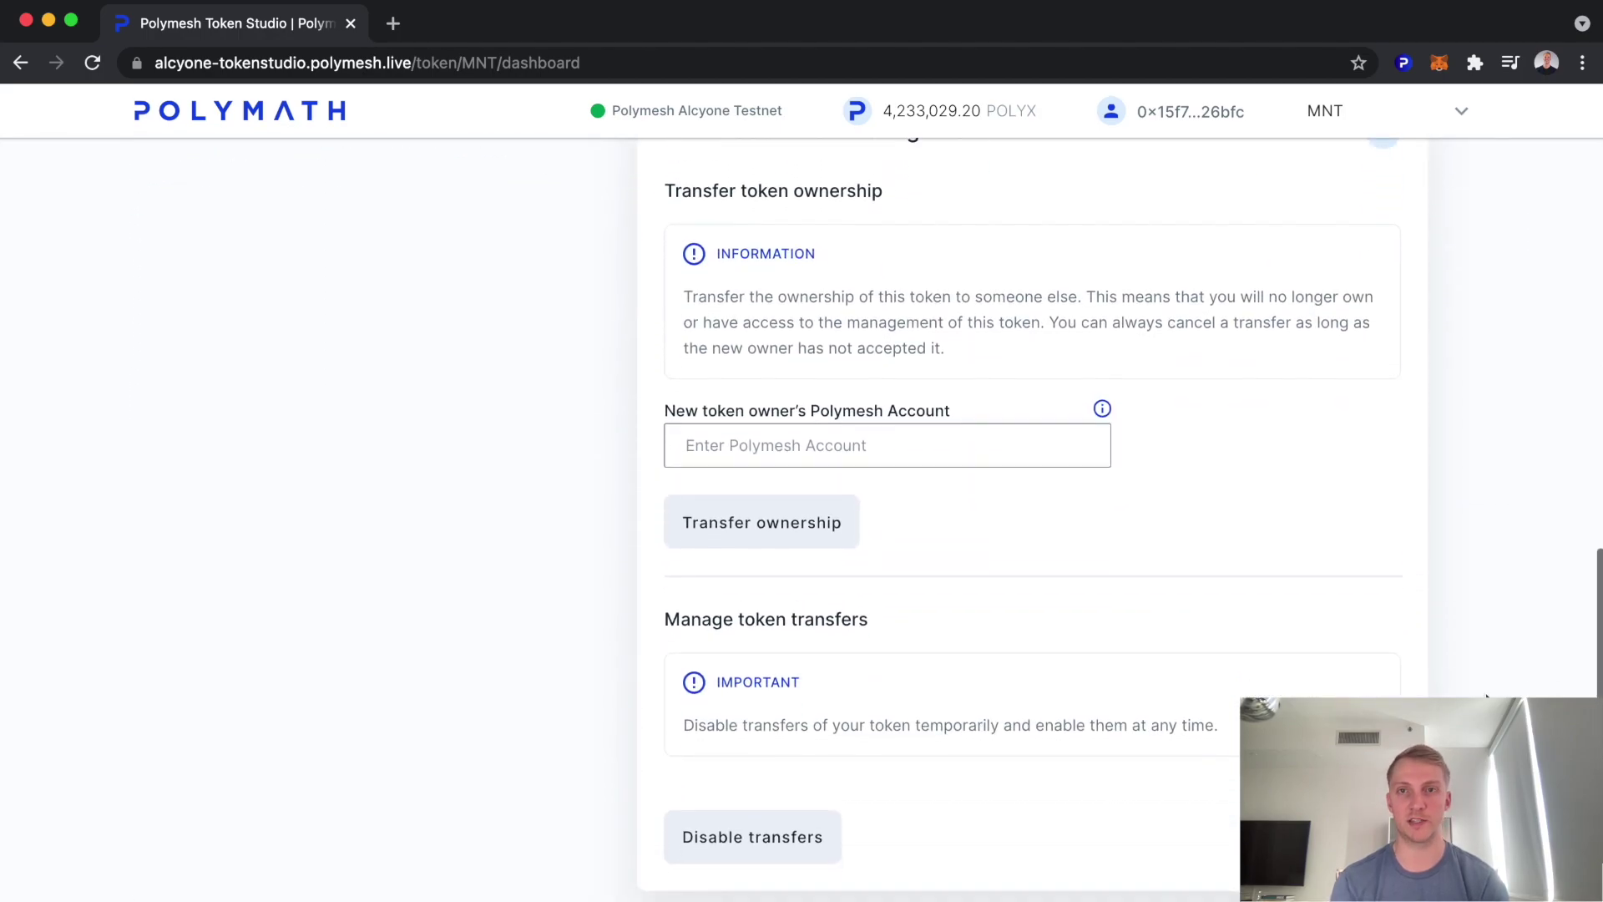
scroll(1486, 698, up, 15)
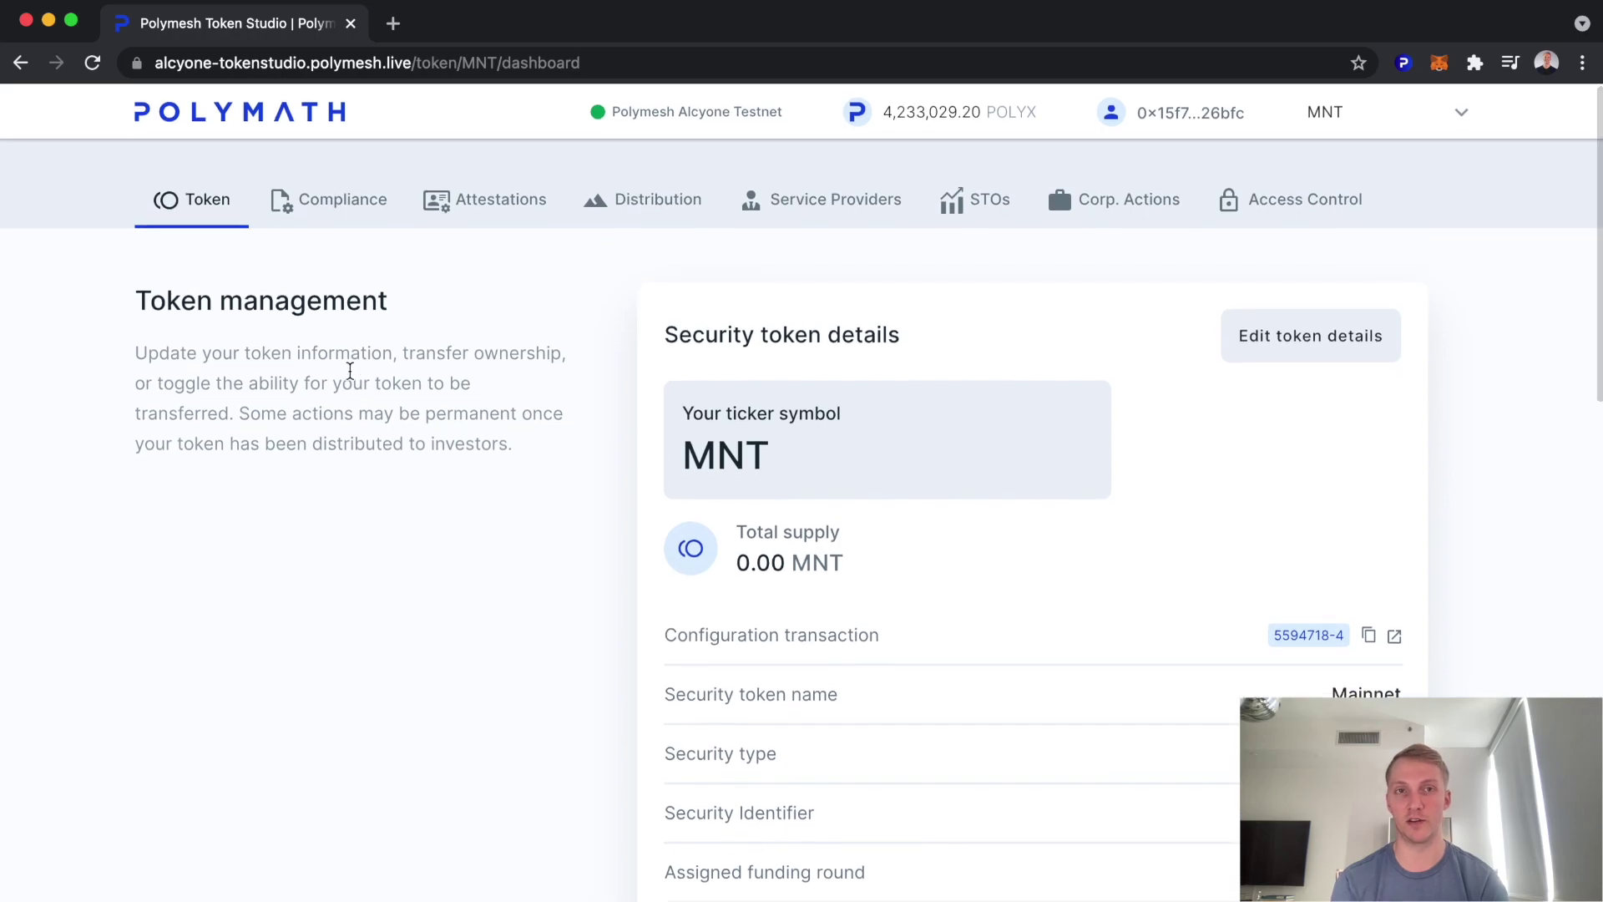
Load the fourth rule template and redo condition 3 as Must be > Jurisdiction > United country
click(331, 204)
scroll(1475, 565, down, 10)
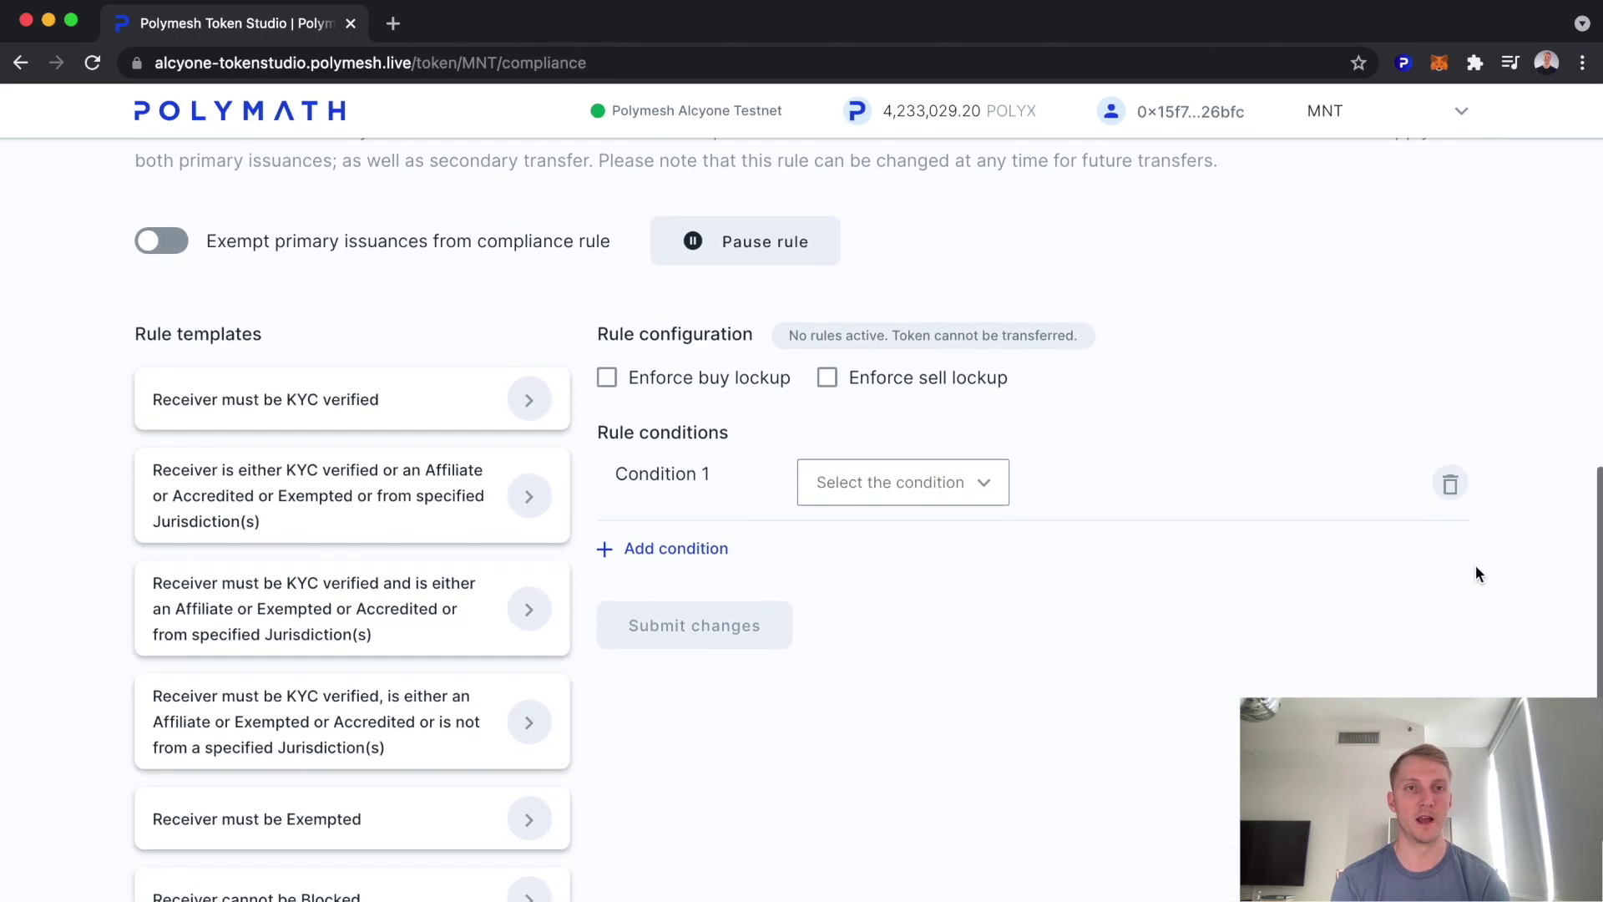
click(372, 721)
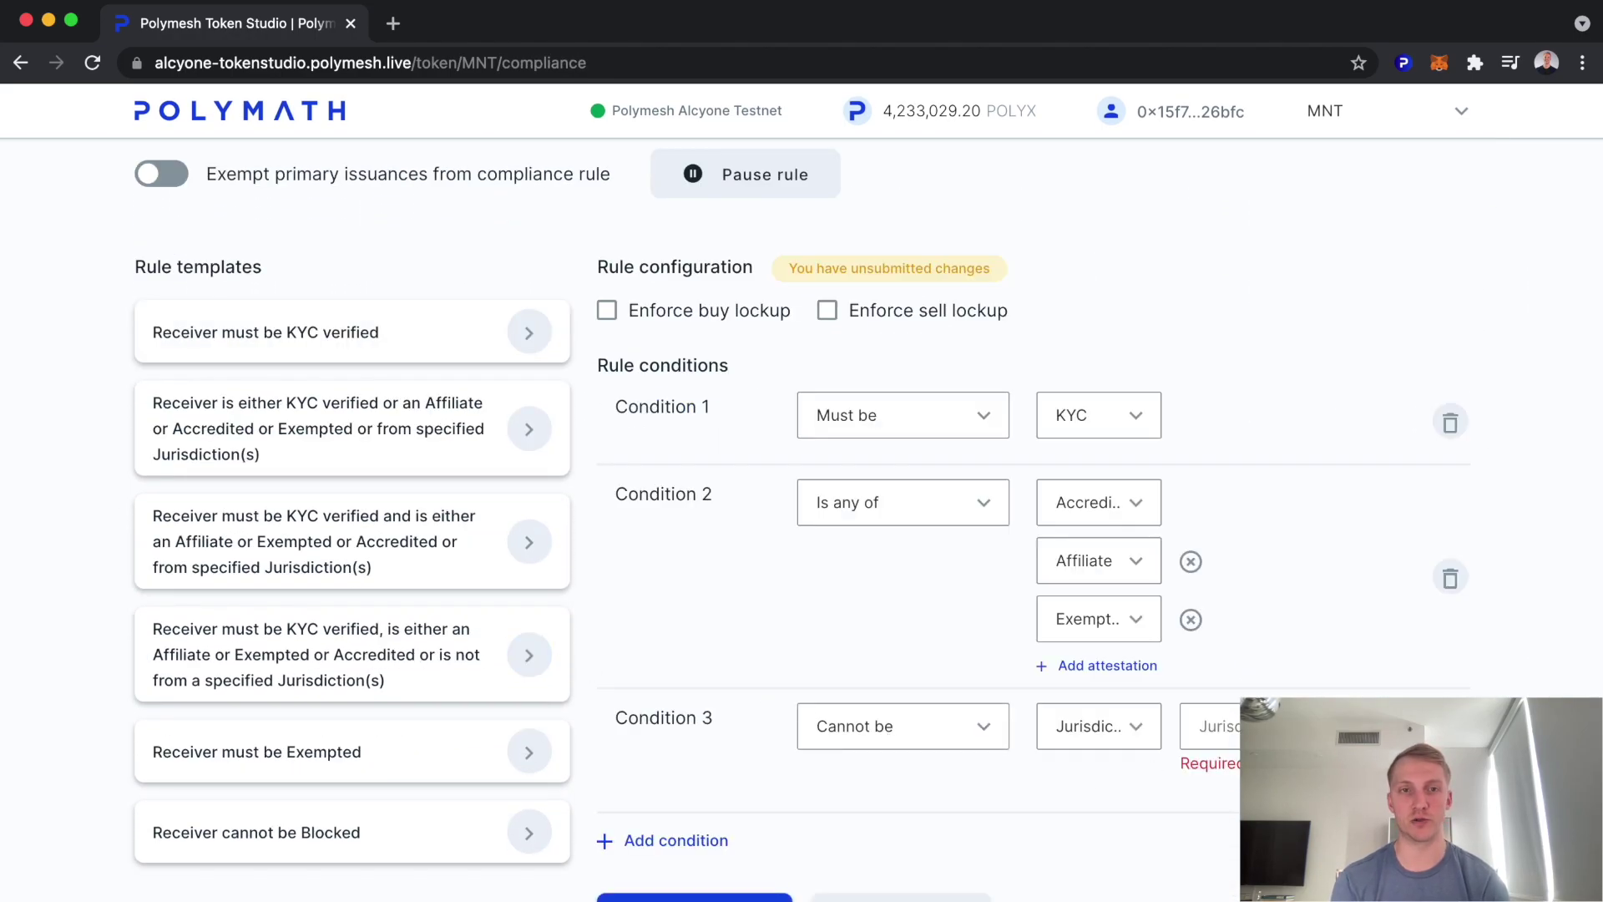
click(1451, 732)
click(667, 719)
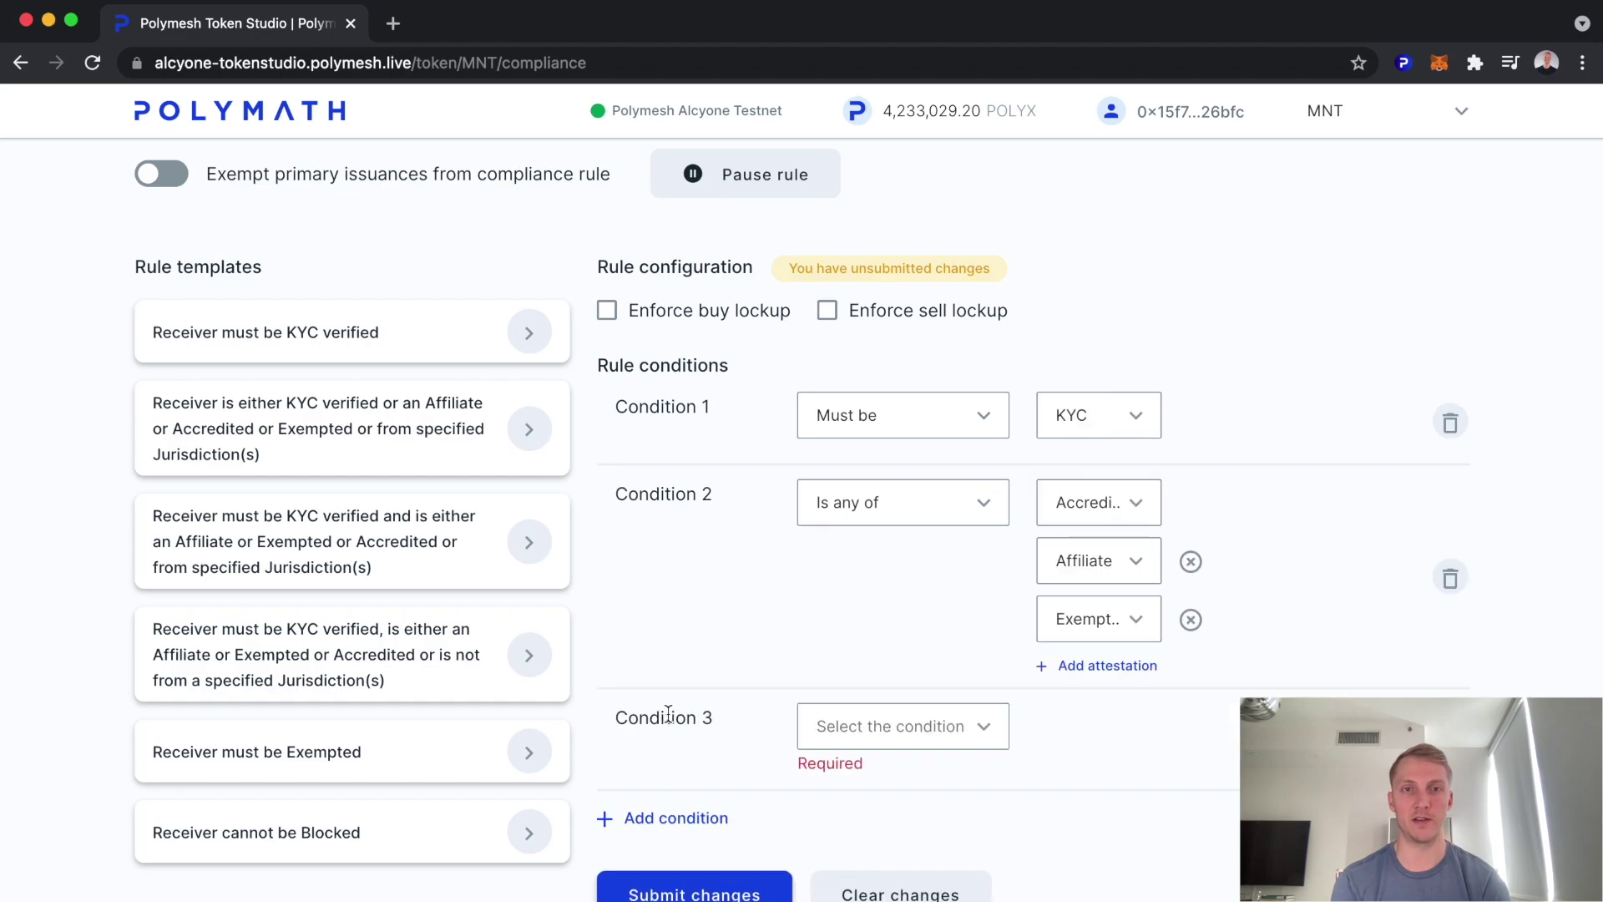
click(970, 725)
click(917, 757)
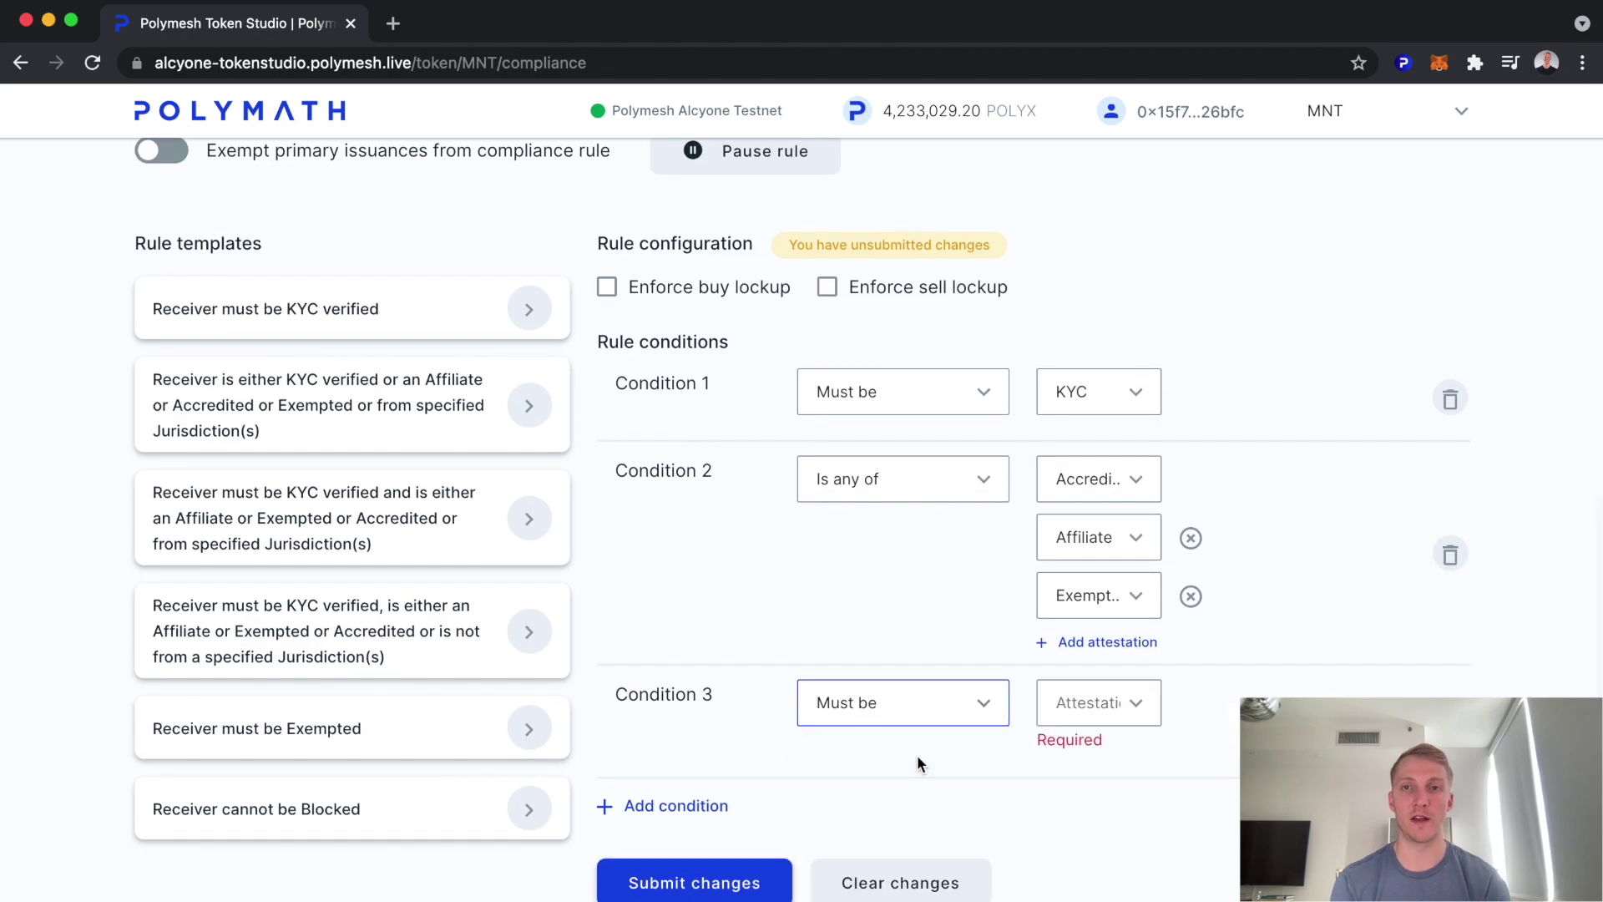
click(1109, 704)
click(1099, 837)
click(1265, 593)
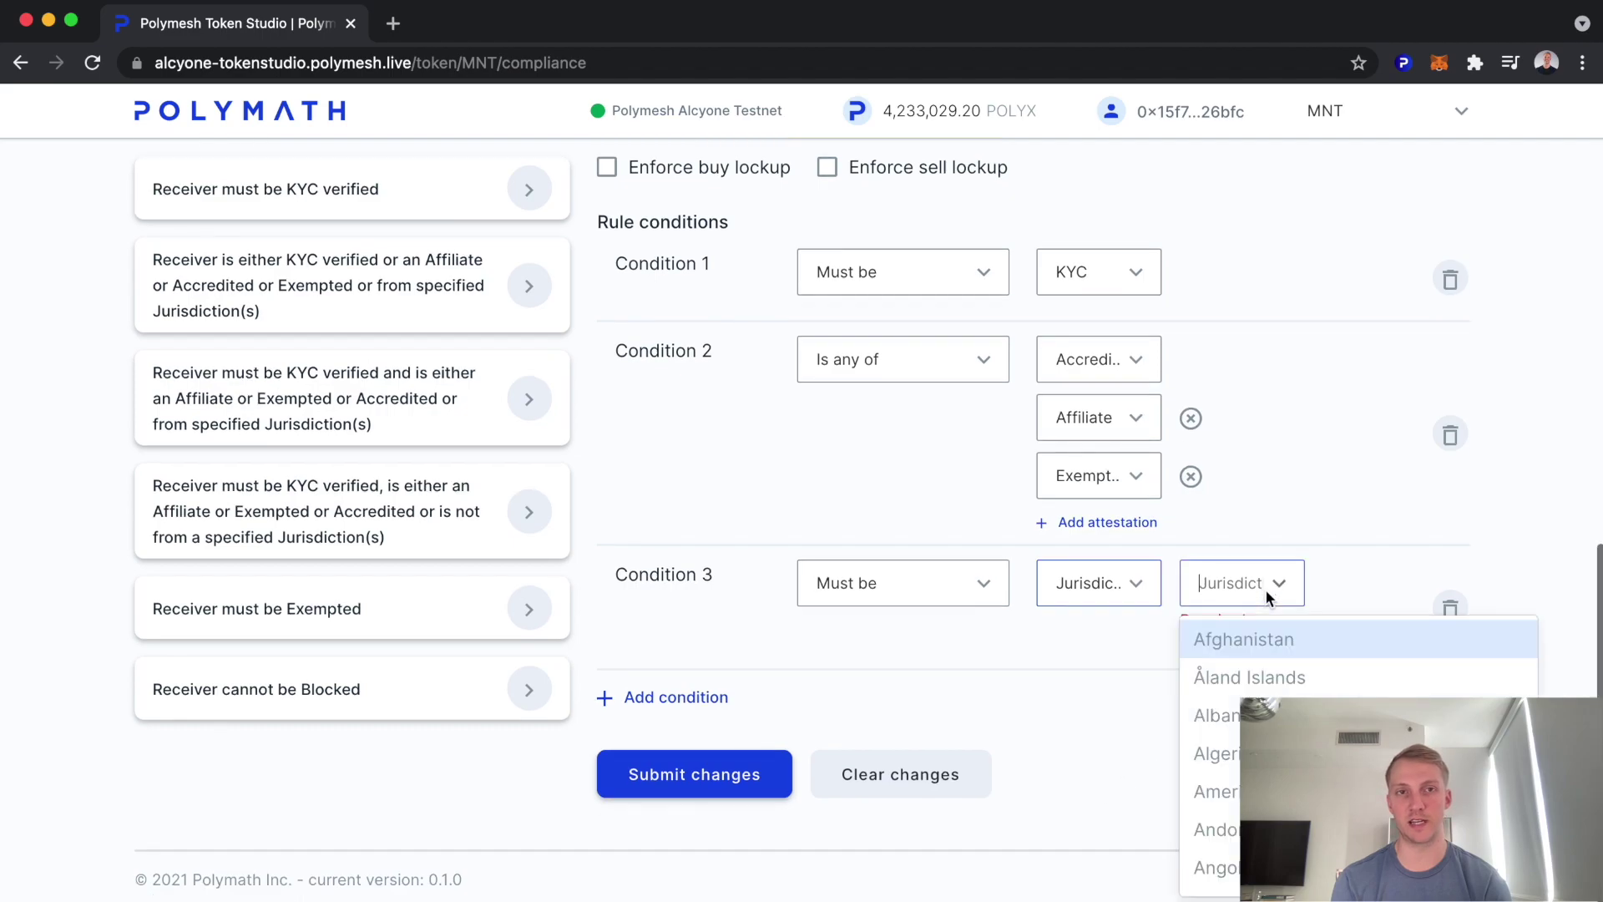
text(united)
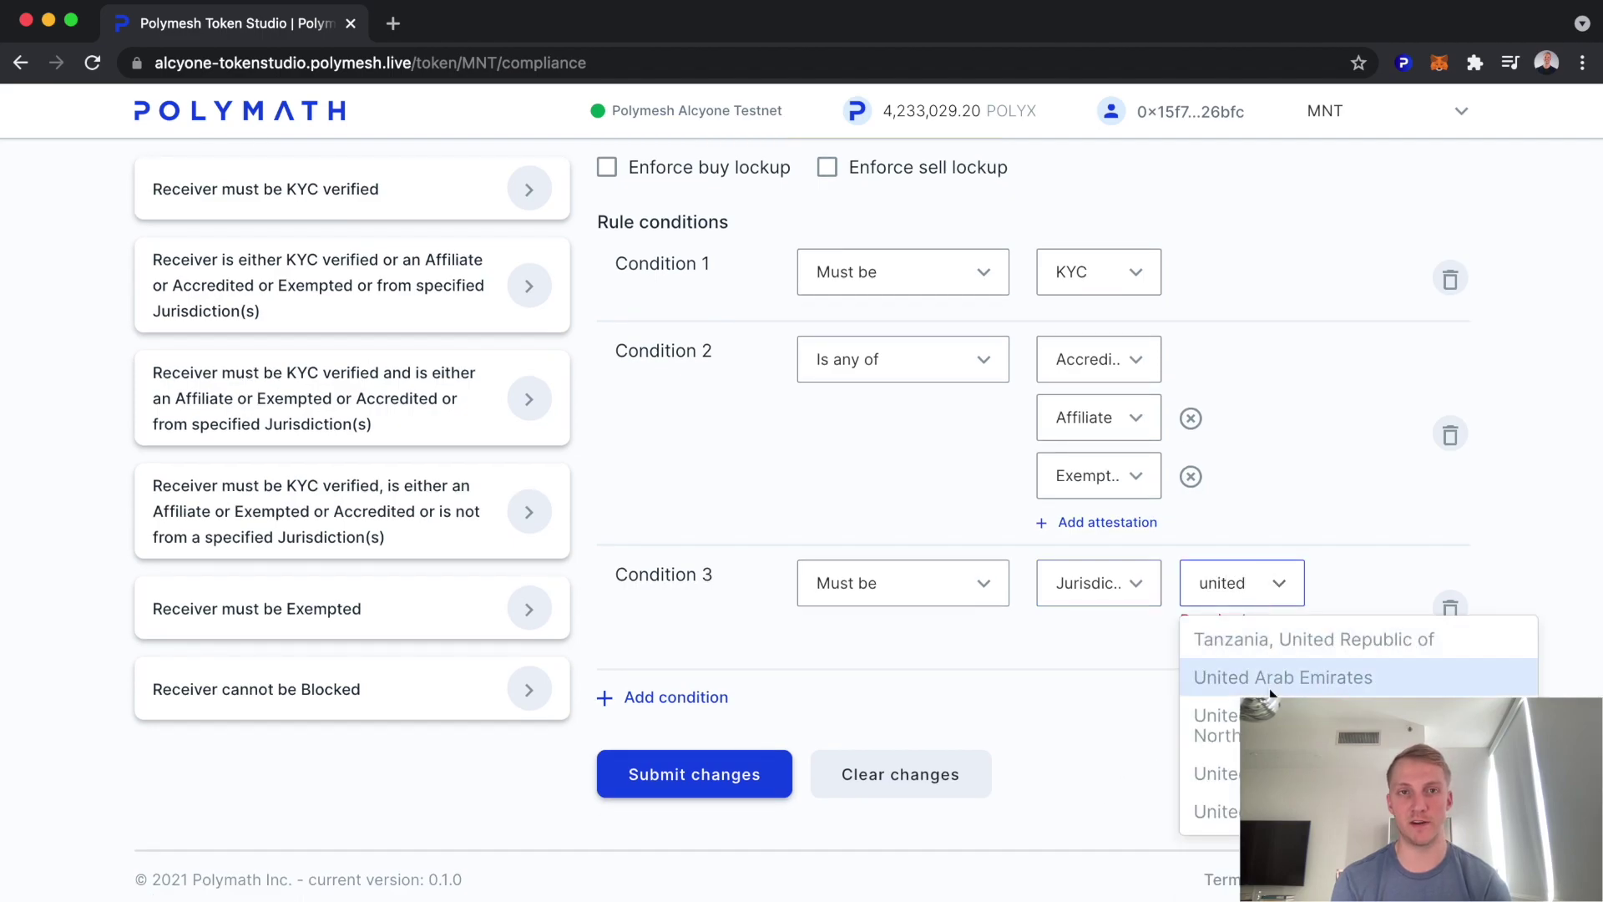
key(Return)
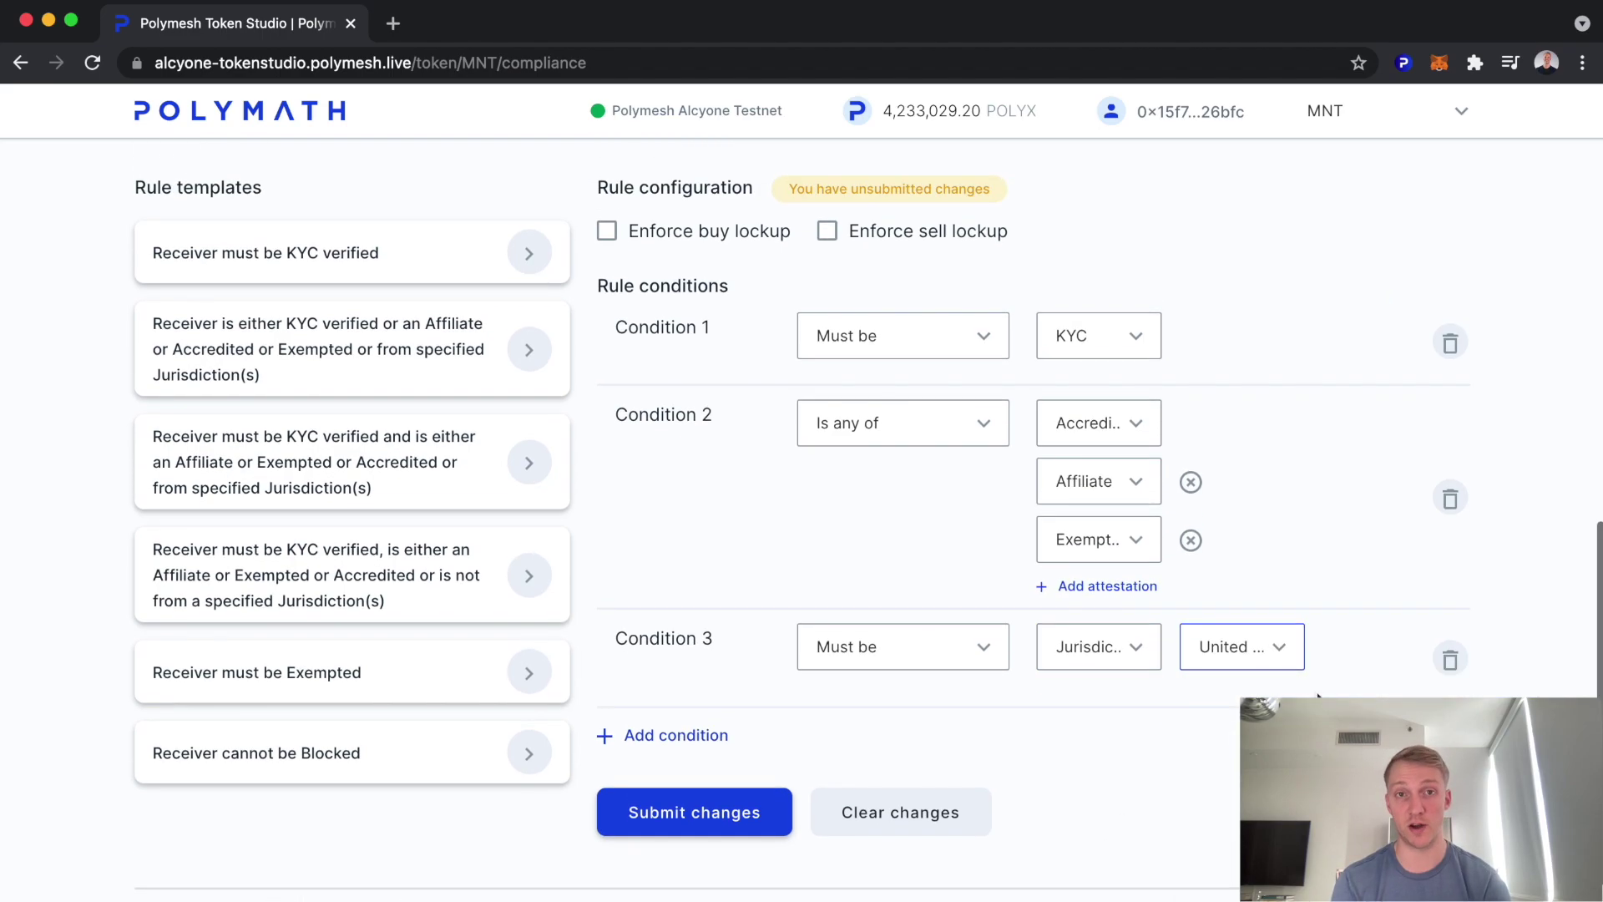
Enforce buy and sell lockups, then submit, confirm and sign the compliance rule
click(607, 231)
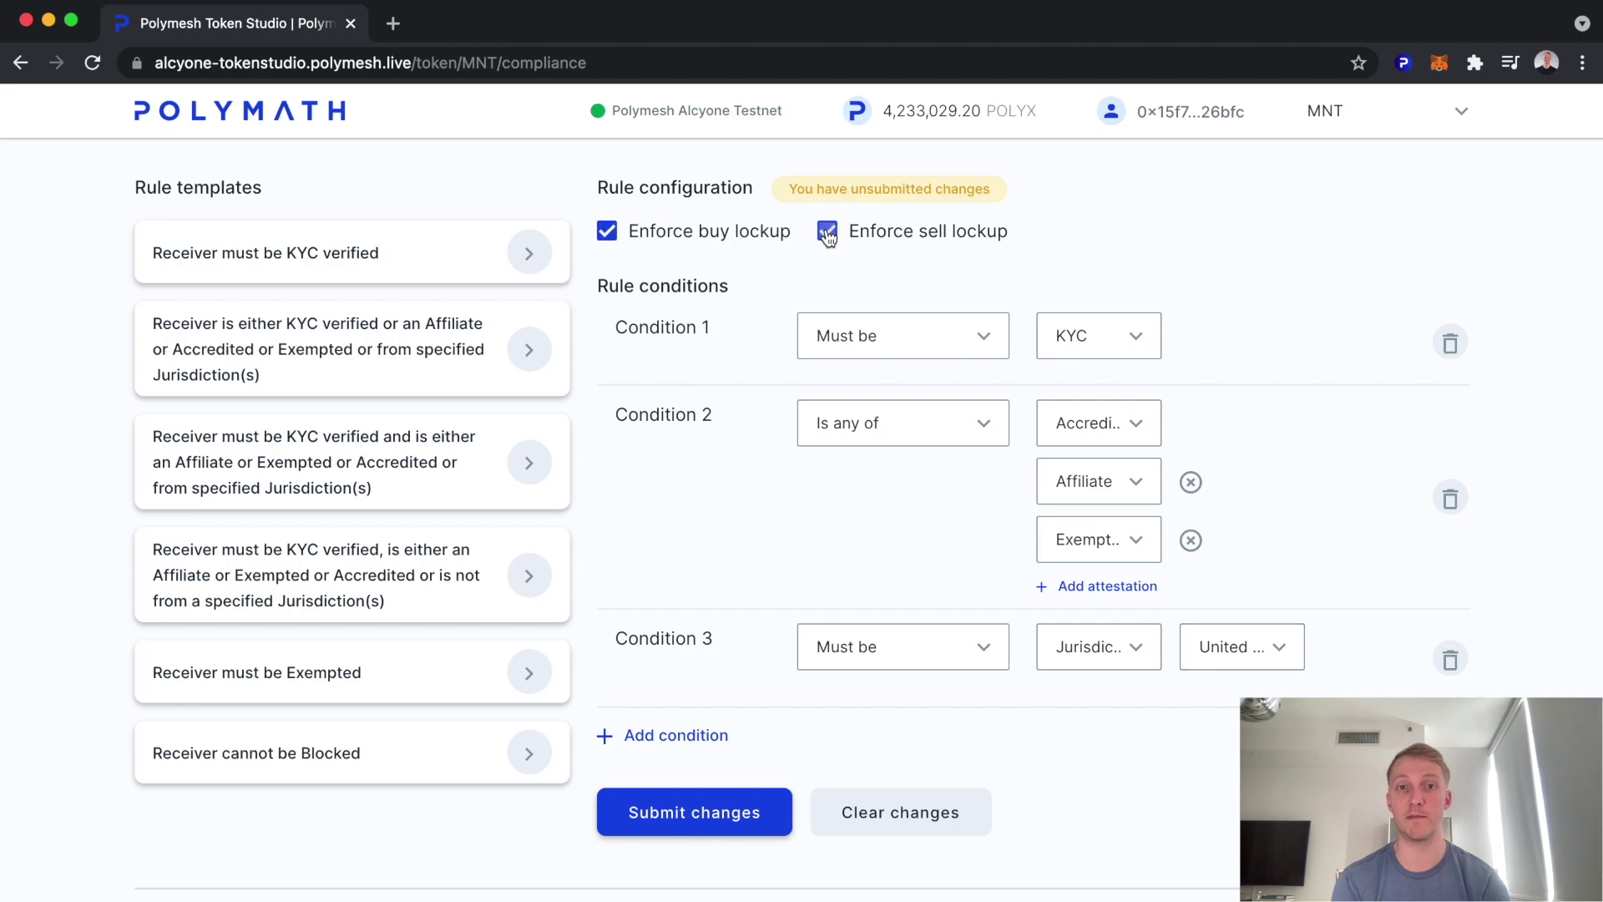
click(678, 803)
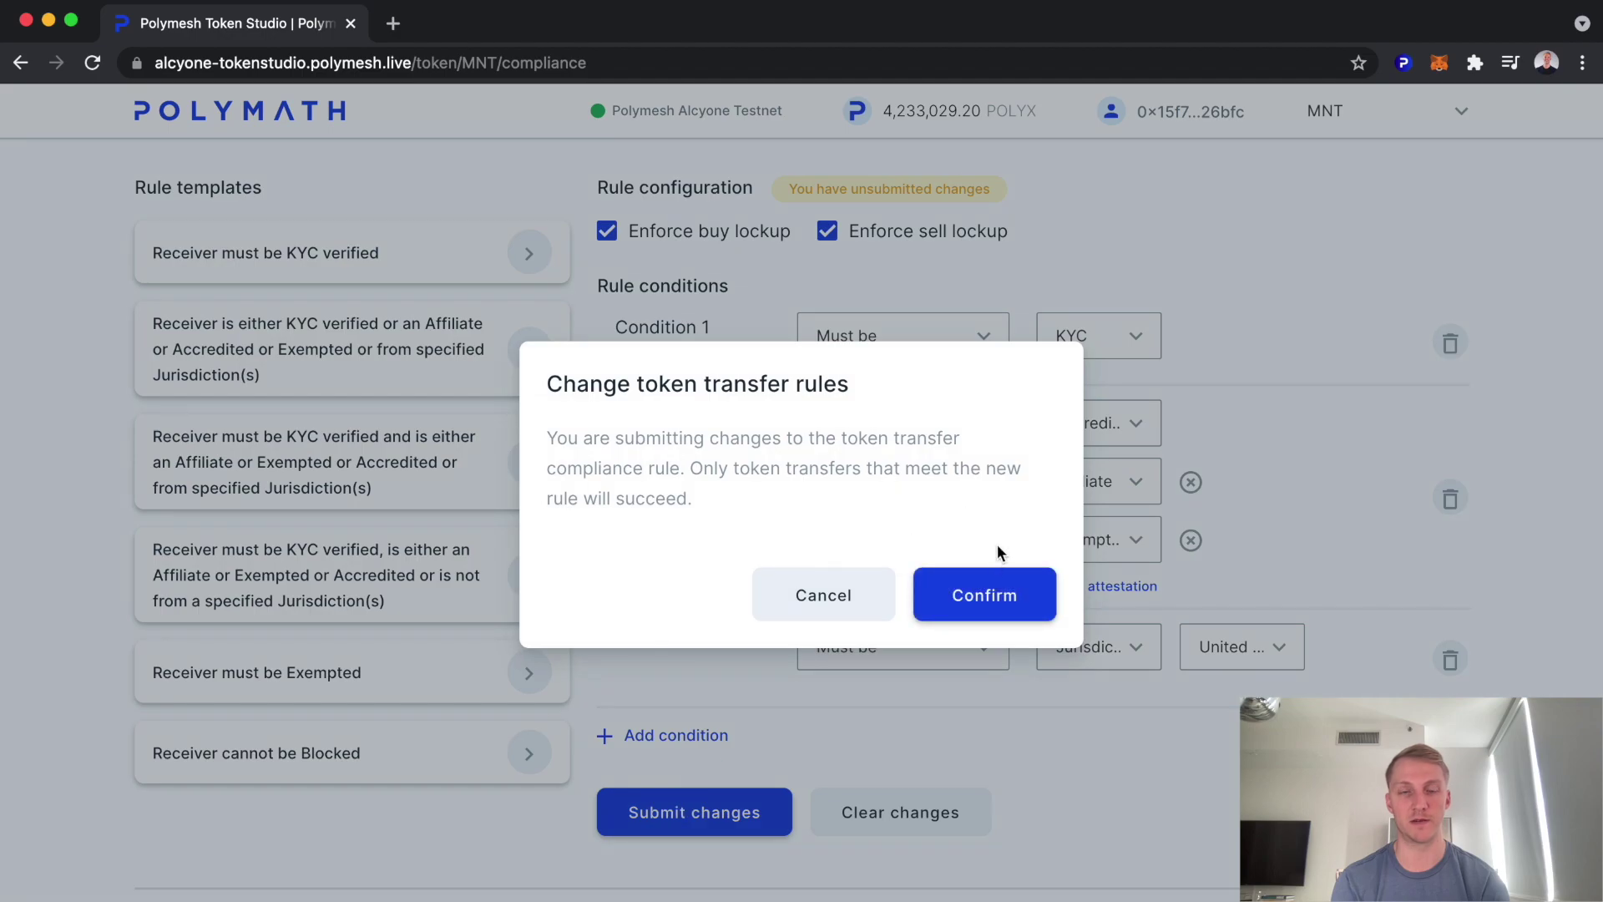
click(994, 591)
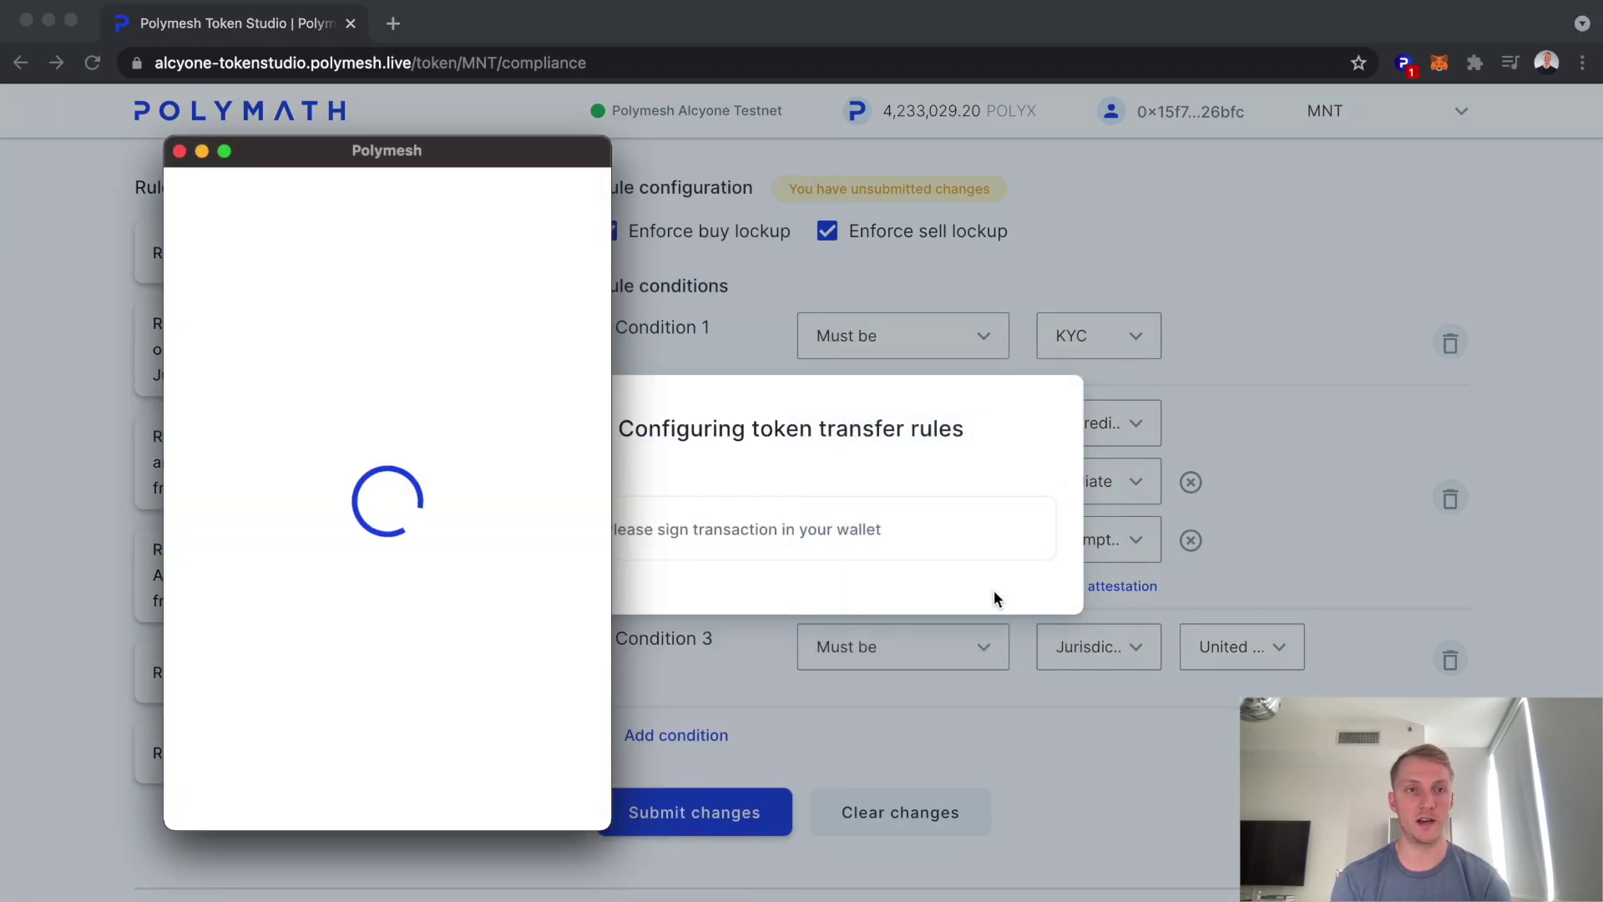
click(472, 785)
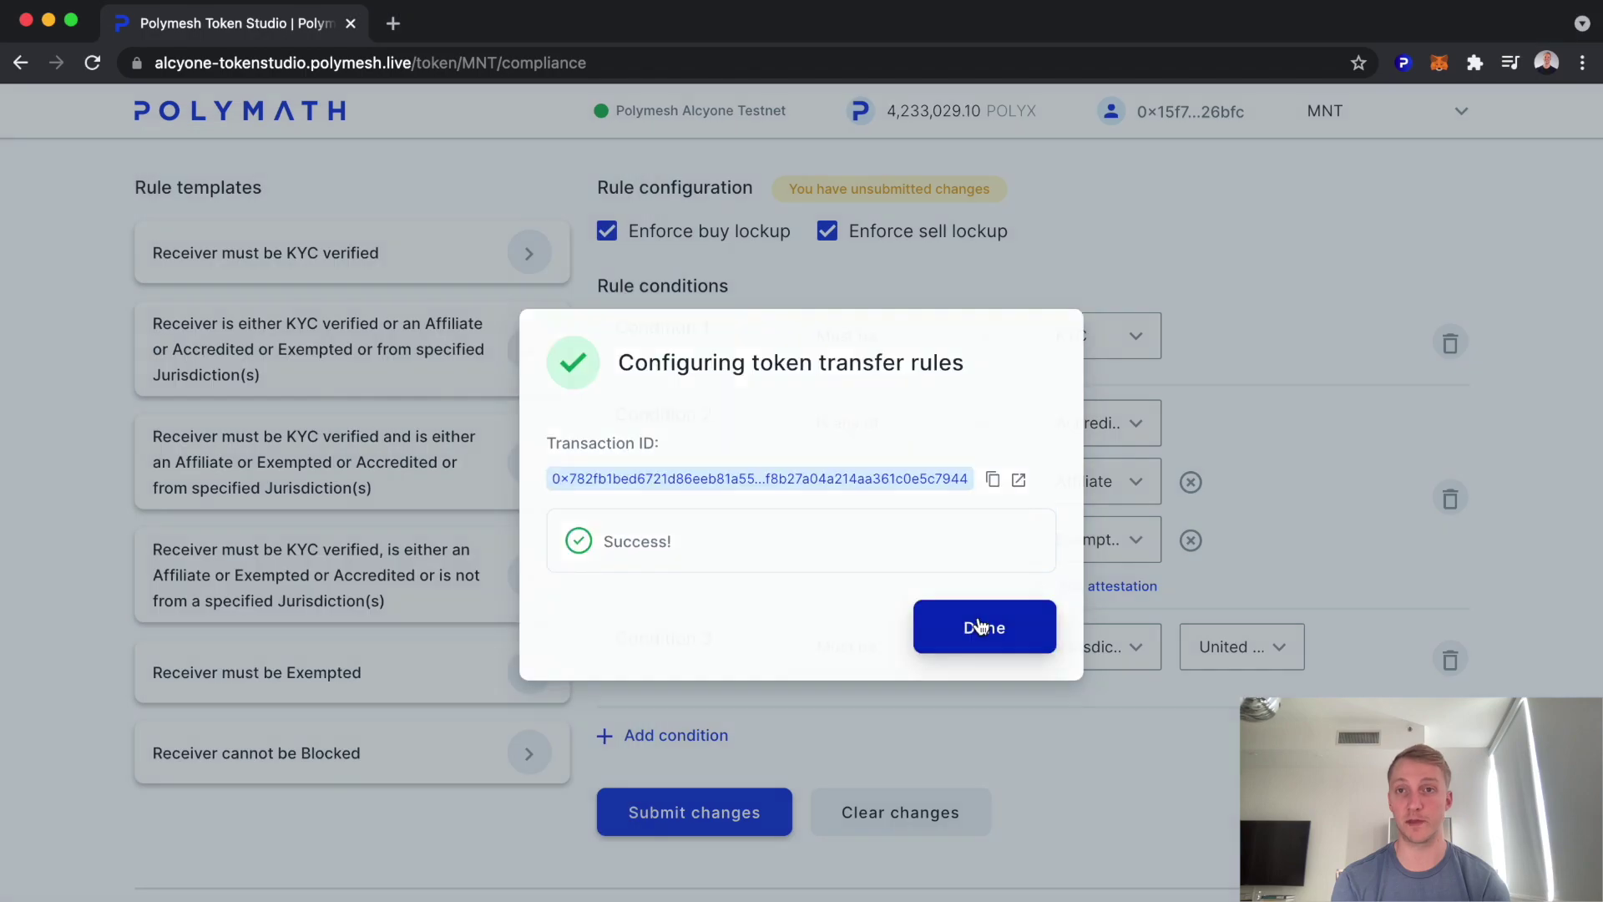
click(982, 627)
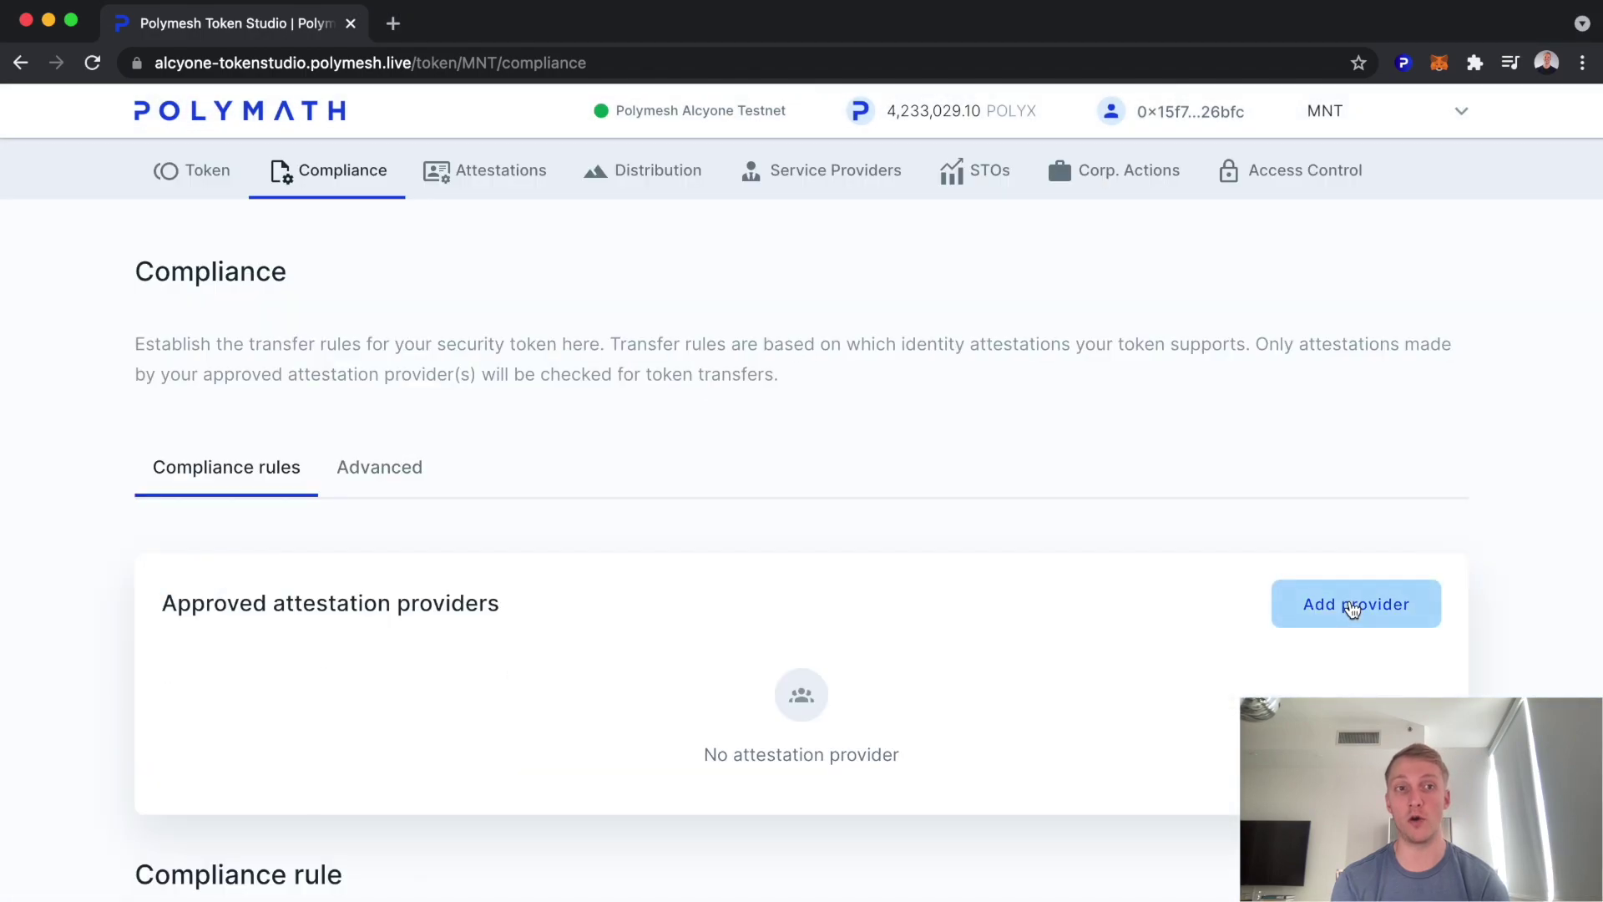
click(1350, 603)
Add My Polymesh Account as a provider with all attestations allowed, confirming and signing
click(417, 694)
scroll(483, 776, down, 5)
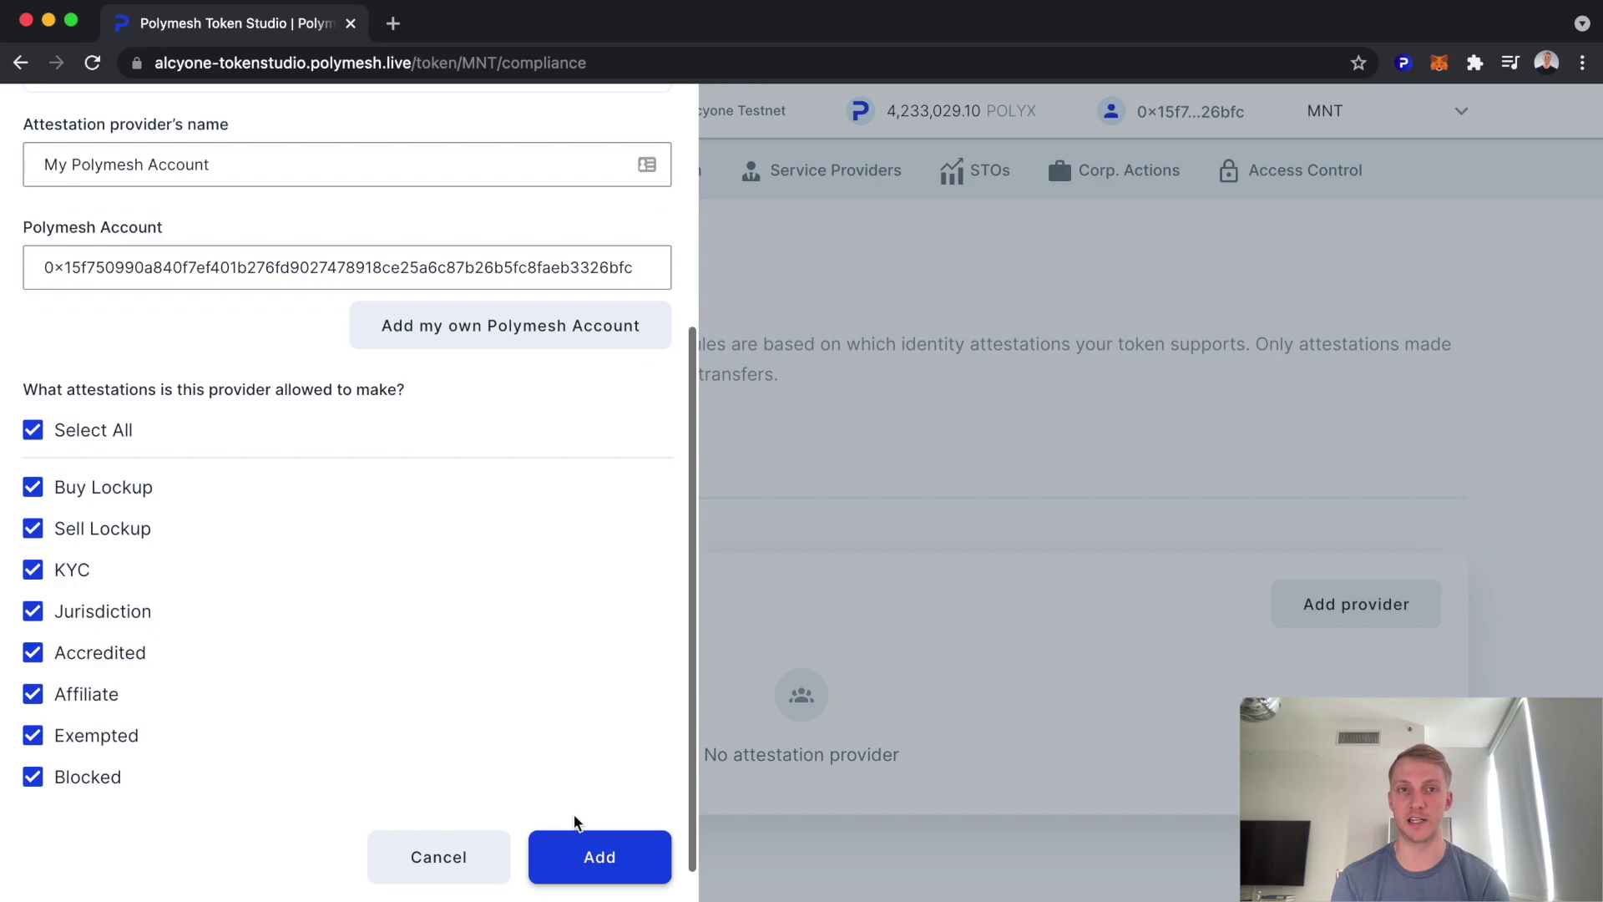
click(593, 857)
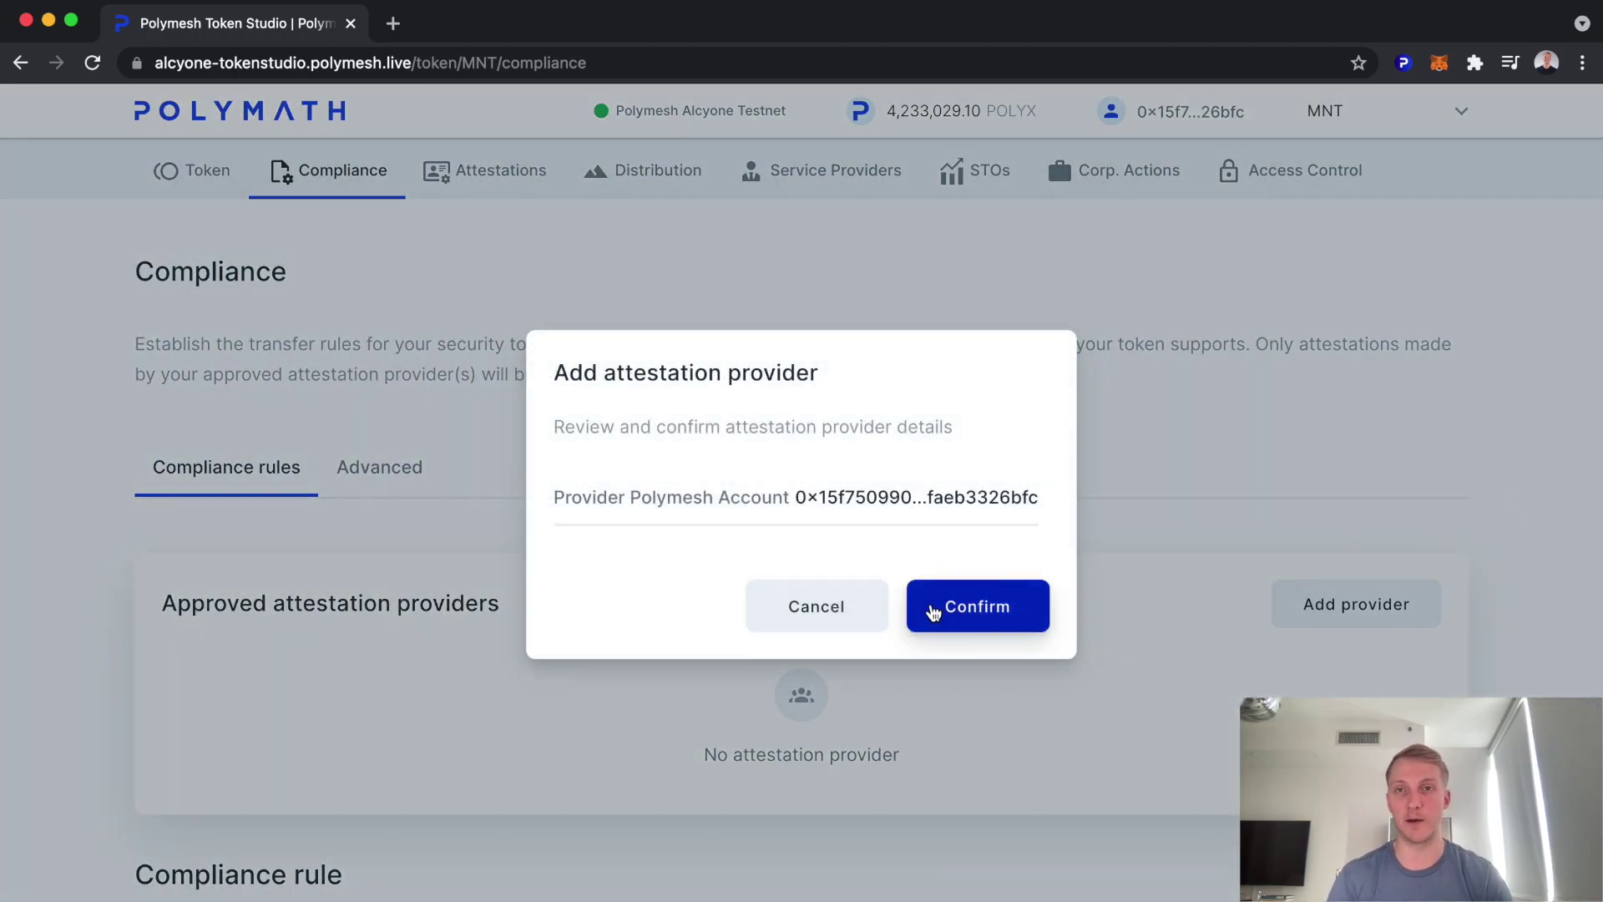
click(958, 612)
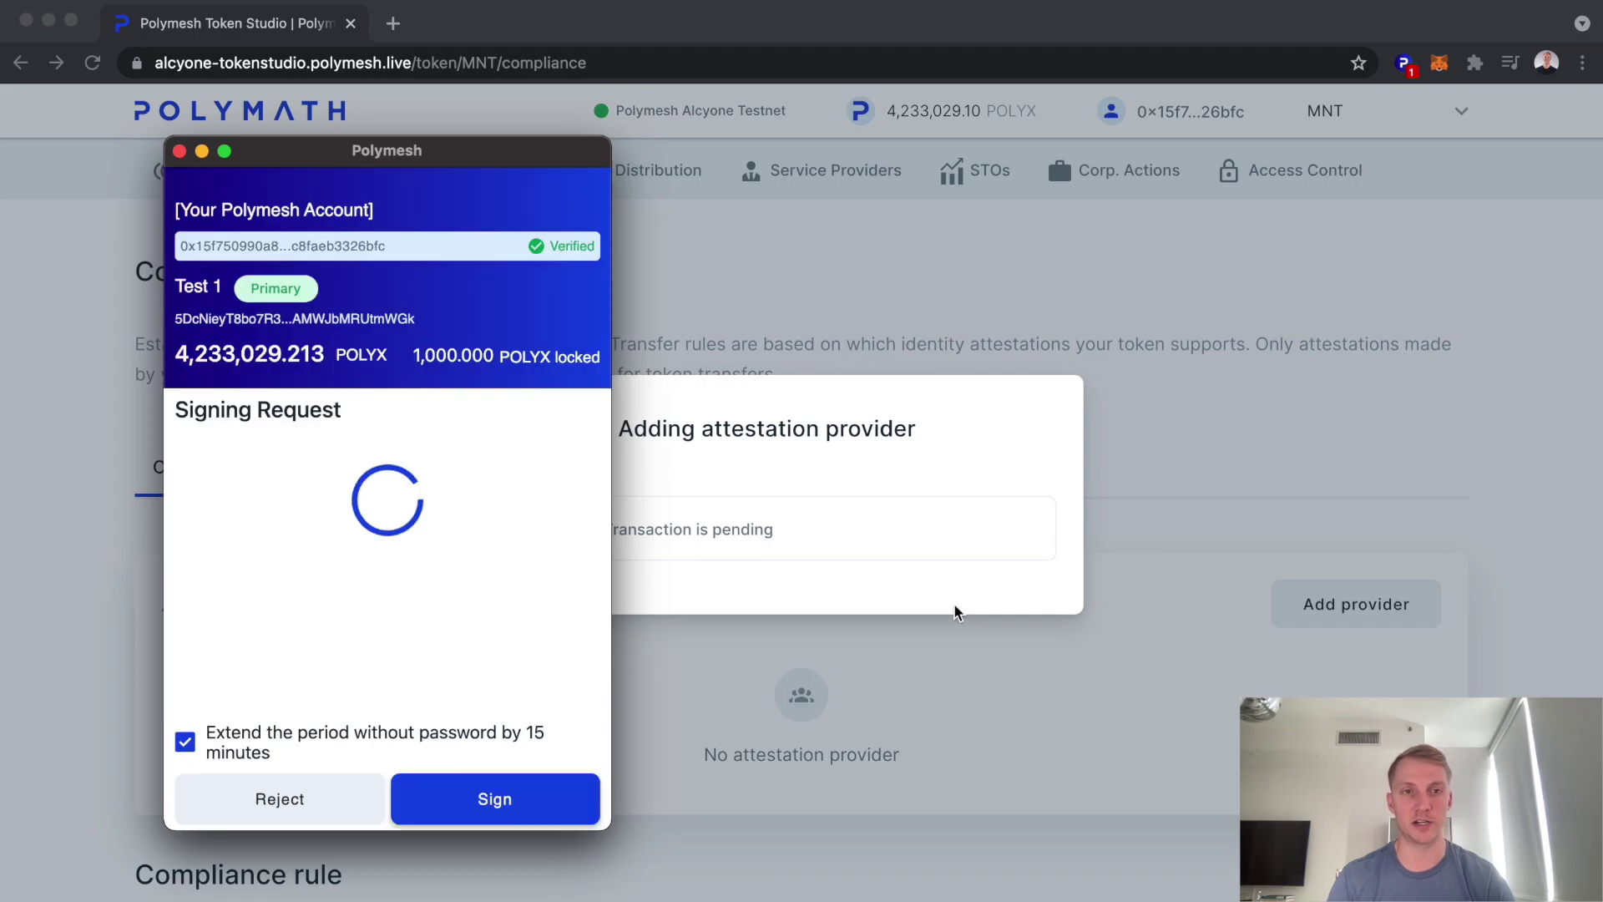
click(498, 799)
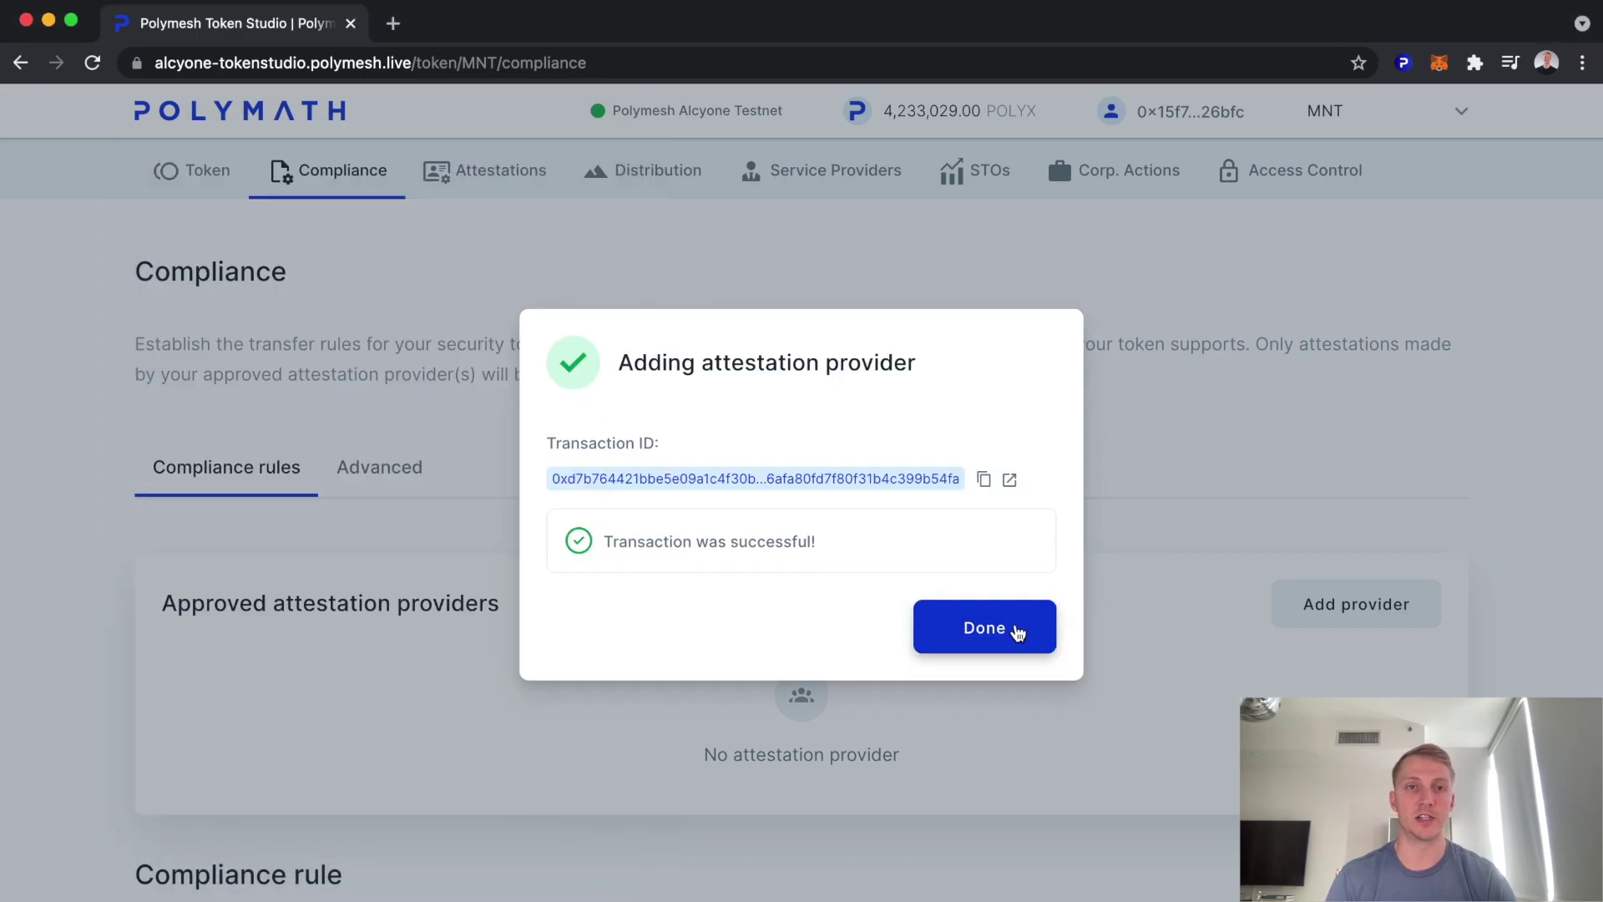
click(1002, 628)
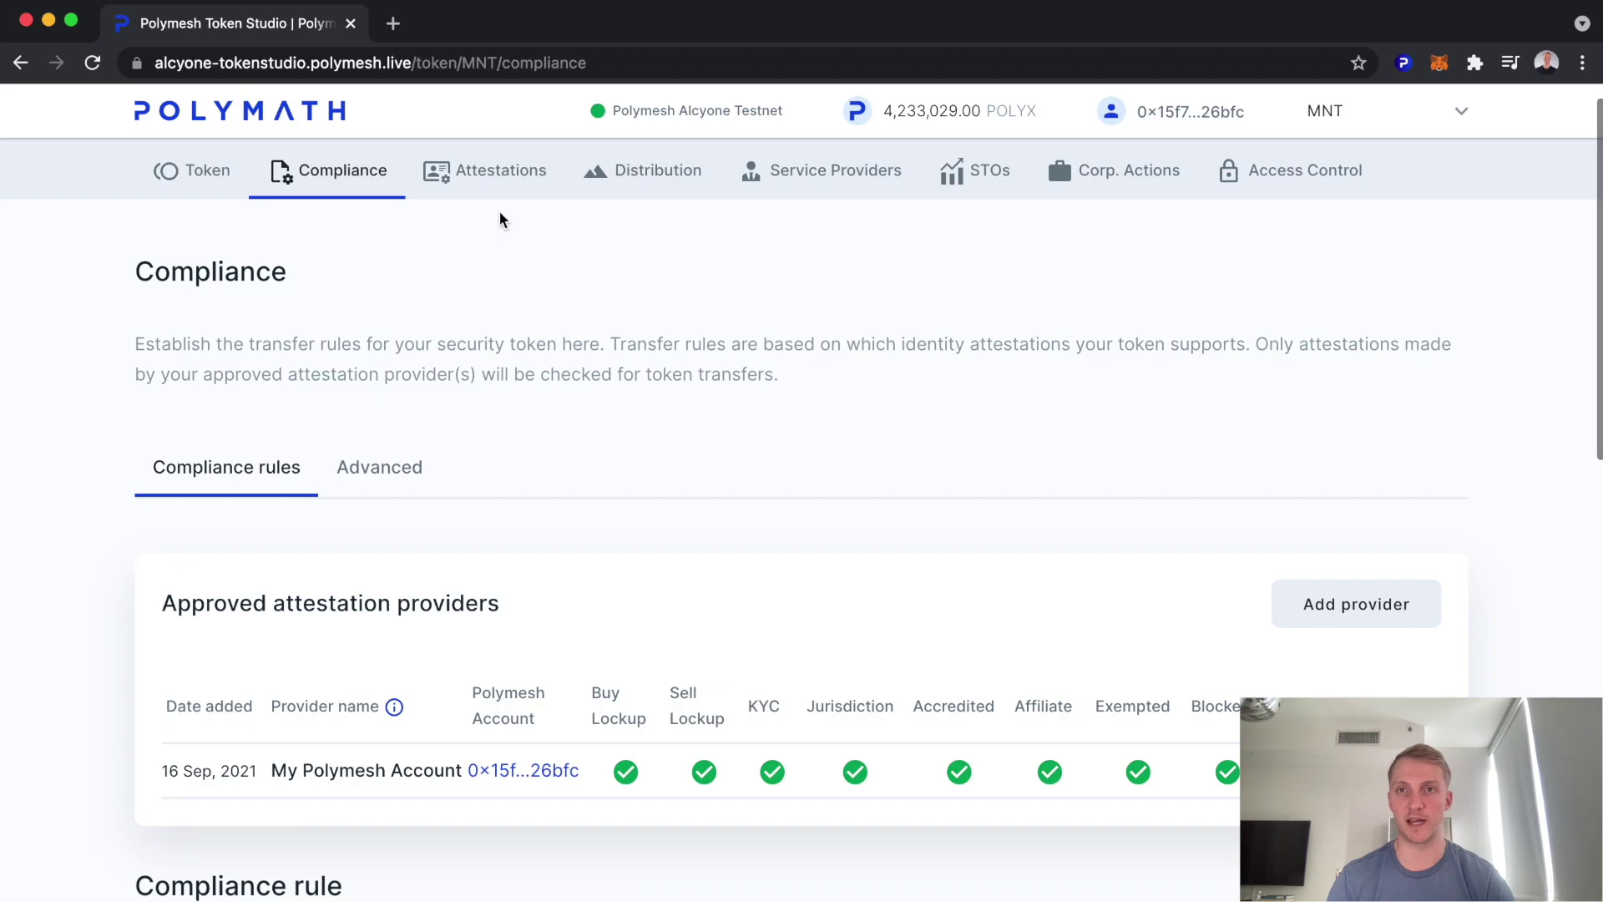
Start a new attestation entry for the investor by pasting their account address
click(459, 173)
click(1335, 512)
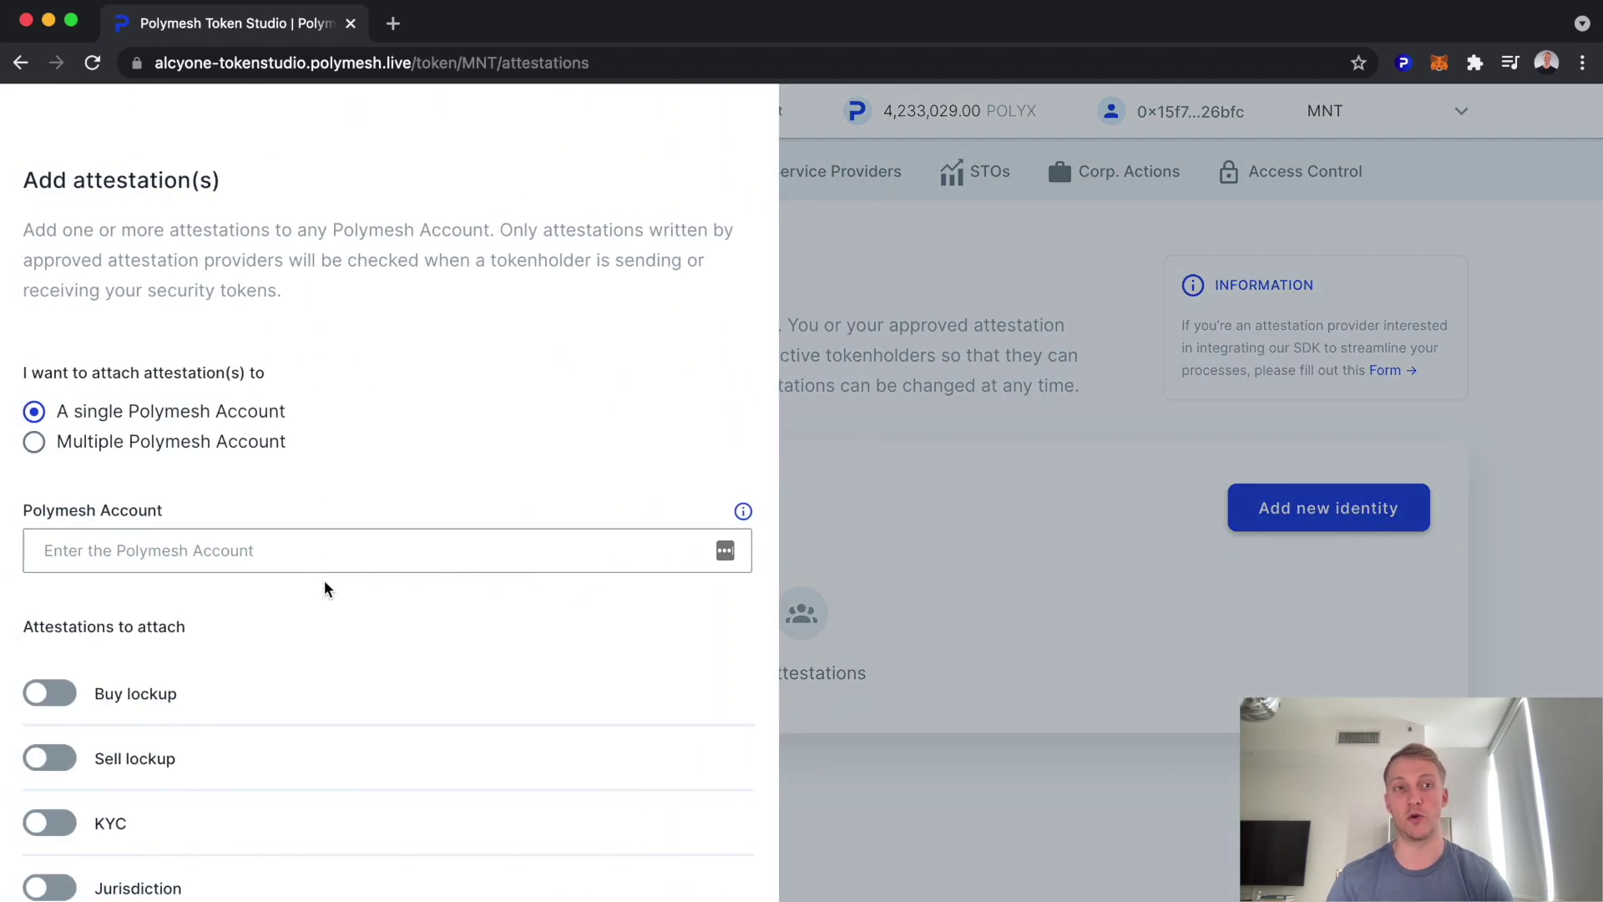
click(312, 555)
key(super+v)
scroll(312, 562, down, 3)
scroll(312, 562, down, 3)
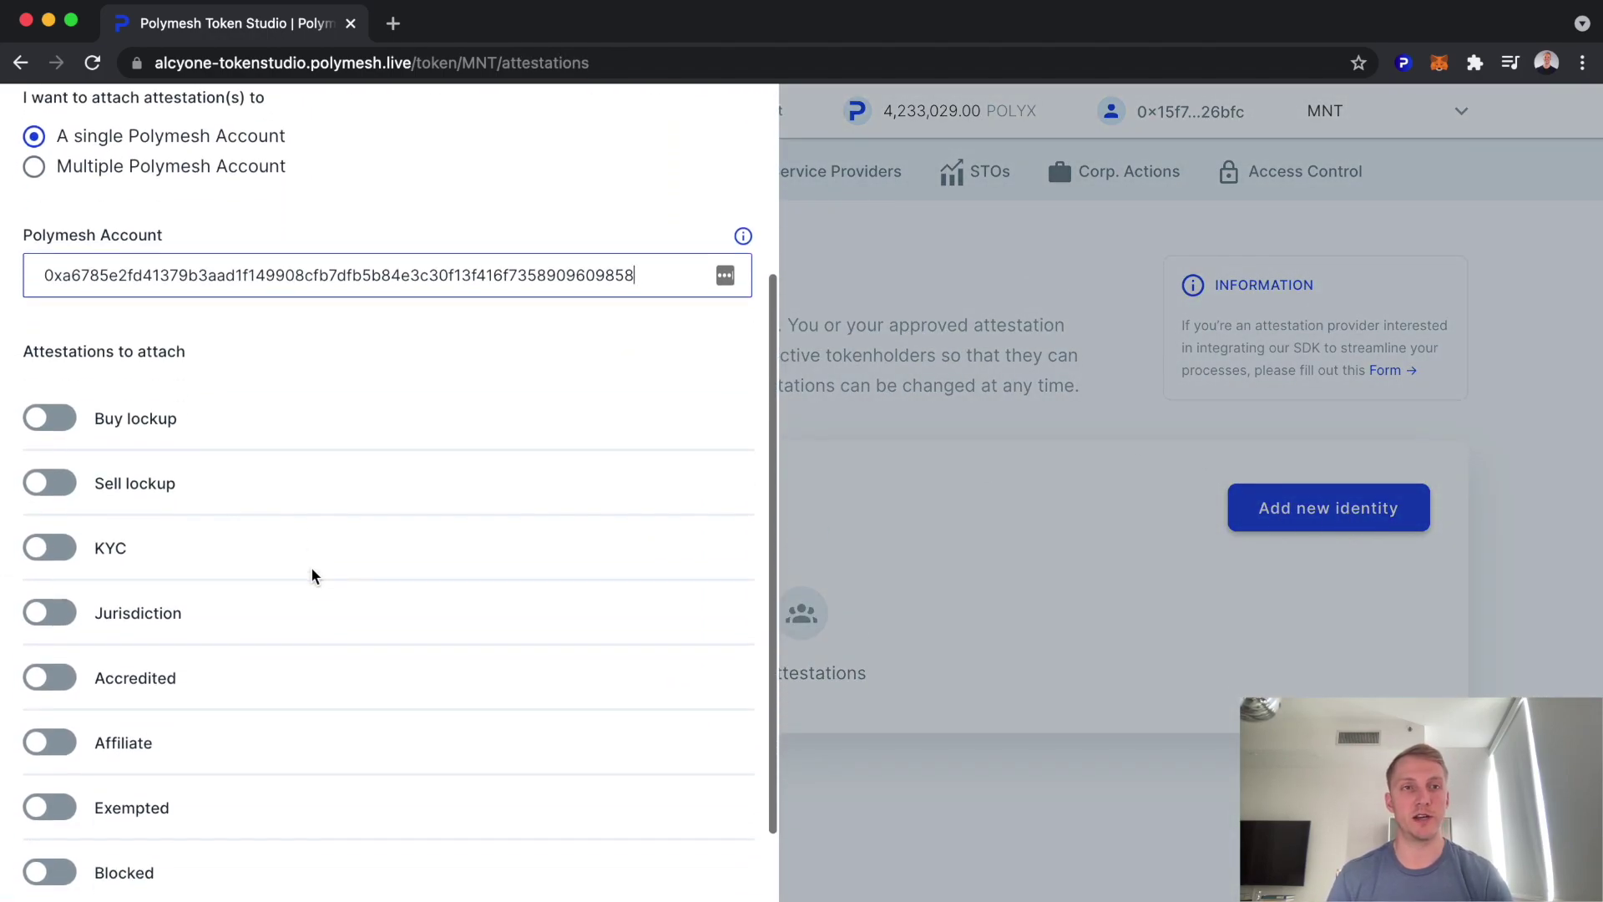
Add Buy lockup expiring 14 September 2021 and Sell lockup expiring 16 September 2022
click(52, 362)
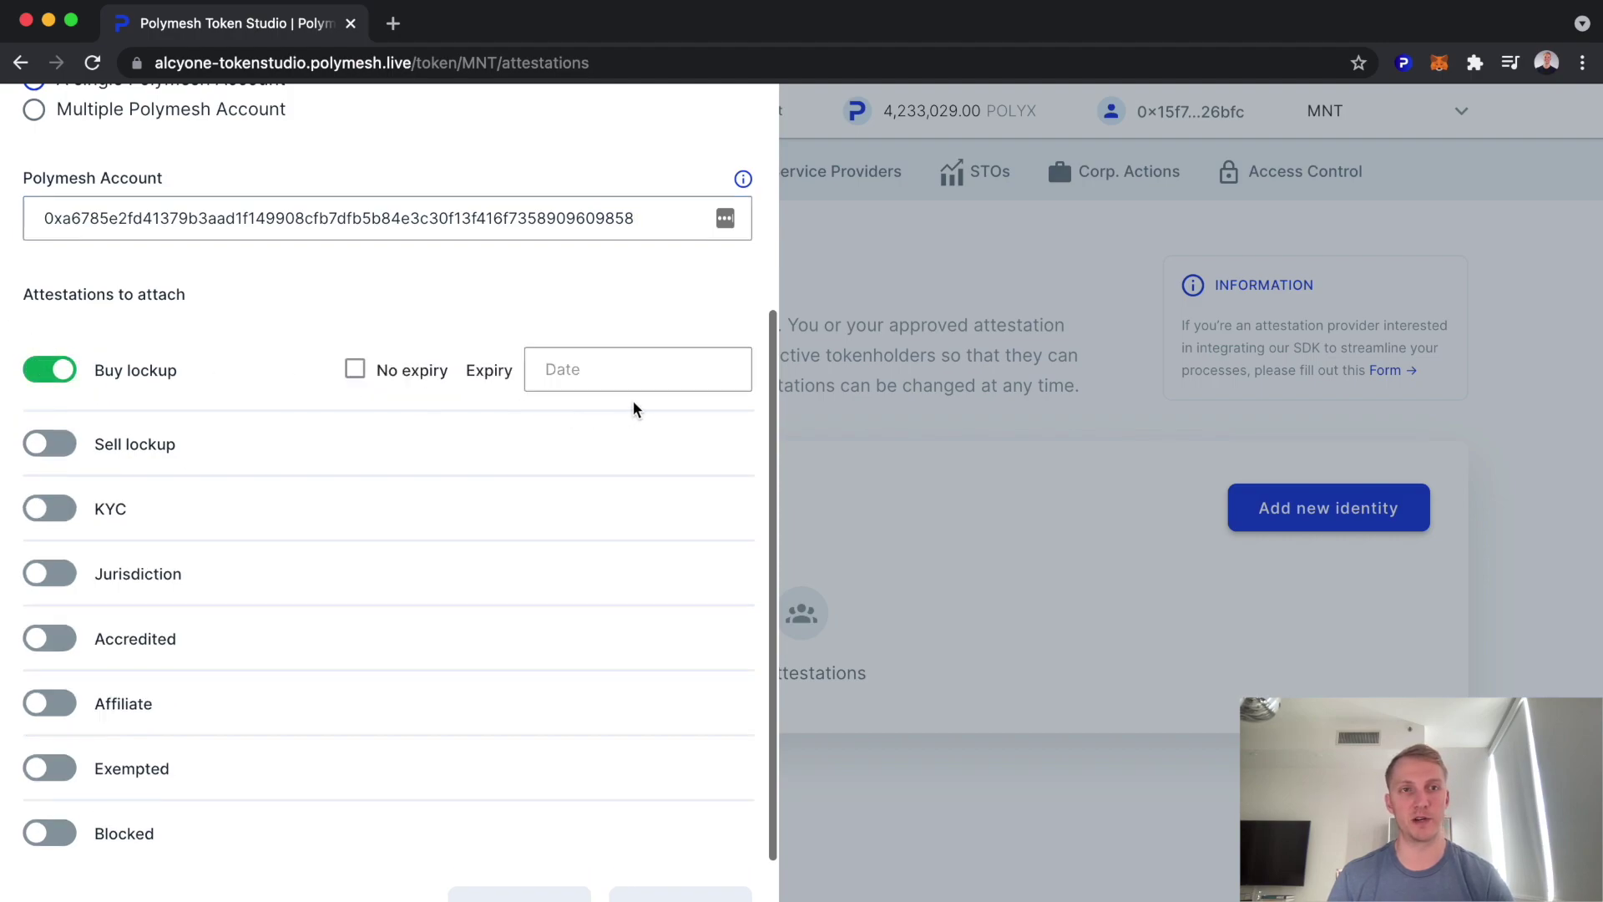
click(631, 378)
click(573, 243)
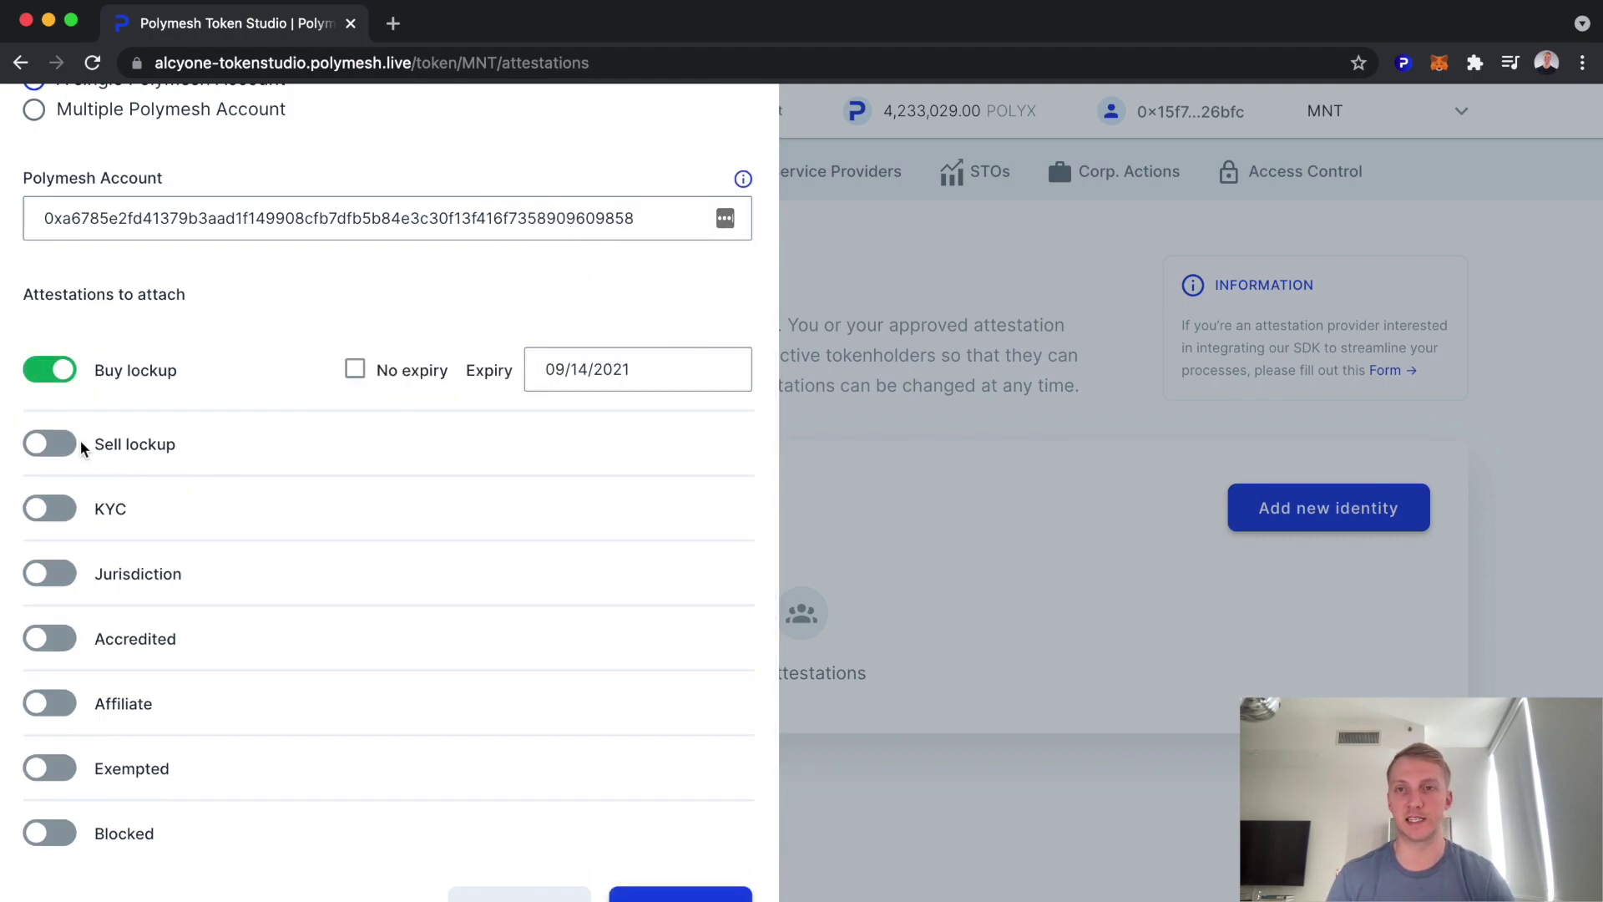
click(42, 444)
click(603, 453)
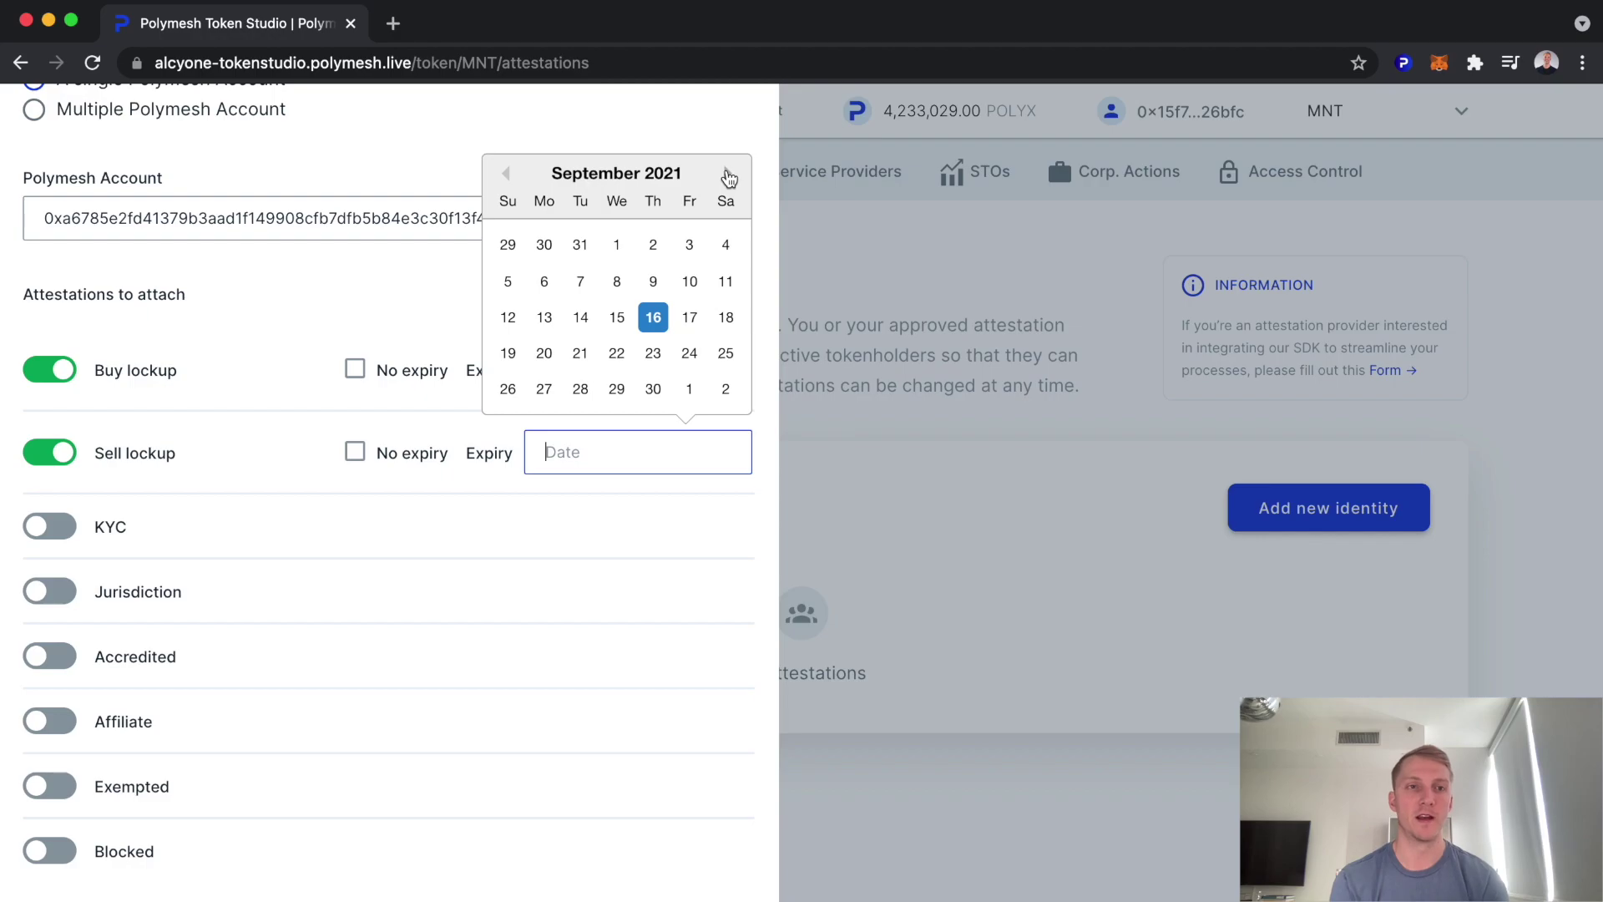
click(727, 172)
click(727, 173)
click(728, 173)
click(728, 173)
click(727, 172)
click(727, 173)
click(727, 173)
click(727, 173)
click(727, 173)
click(727, 173)
click(728, 173)
click(727, 173)
click(688, 317)
Add KYC expiring 16 December 2021 and United States of America jurisdiction
click(50, 531)
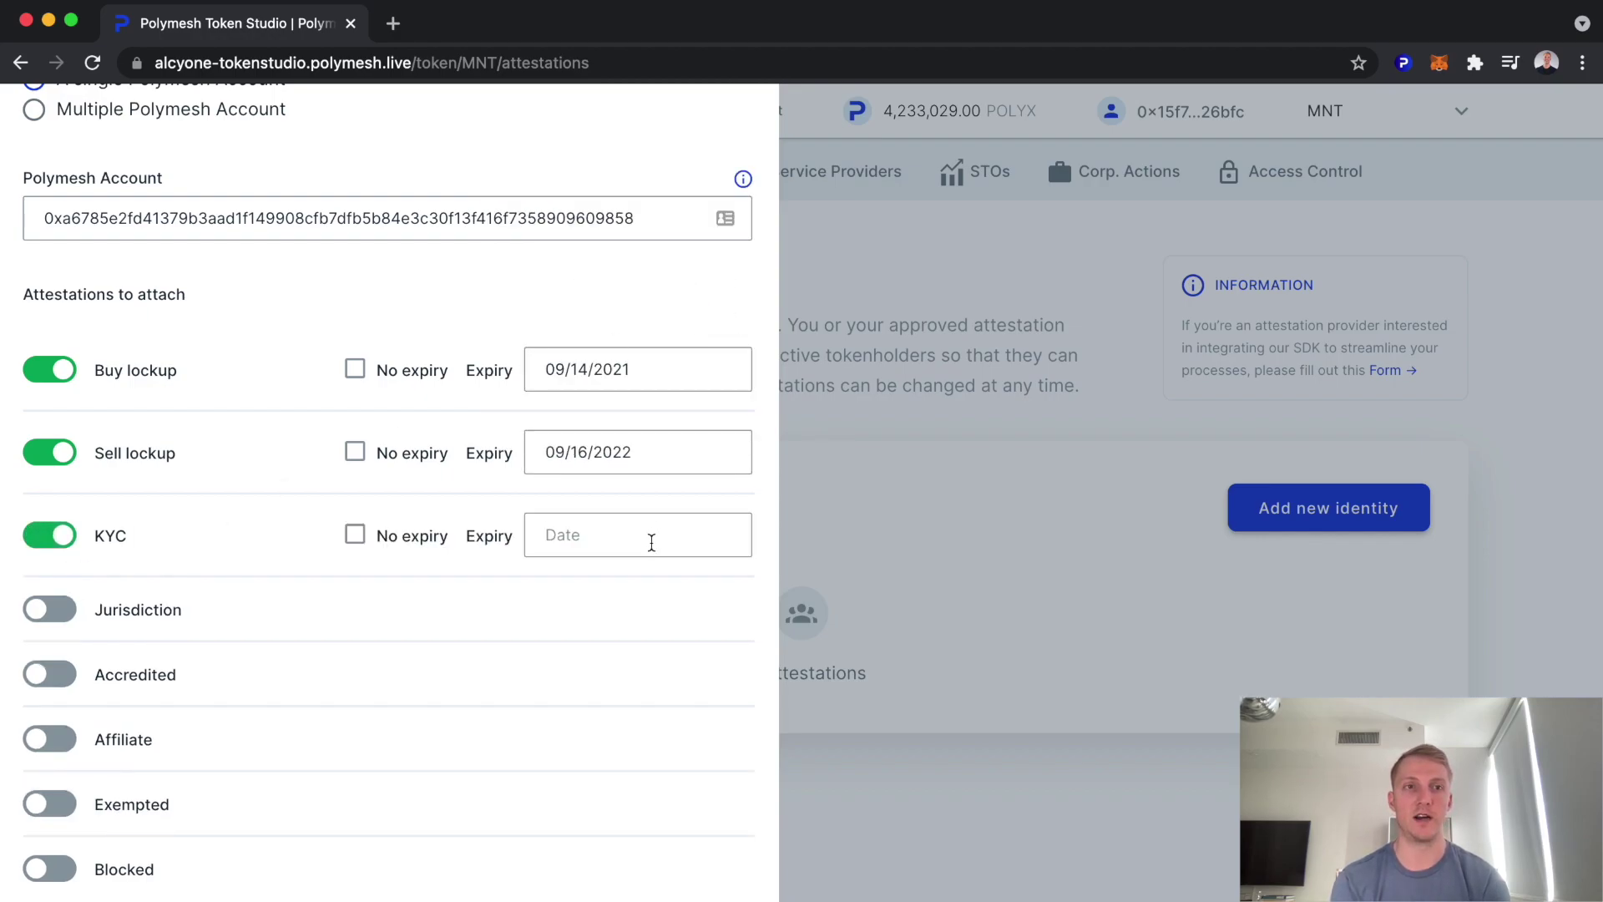
click(651, 539)
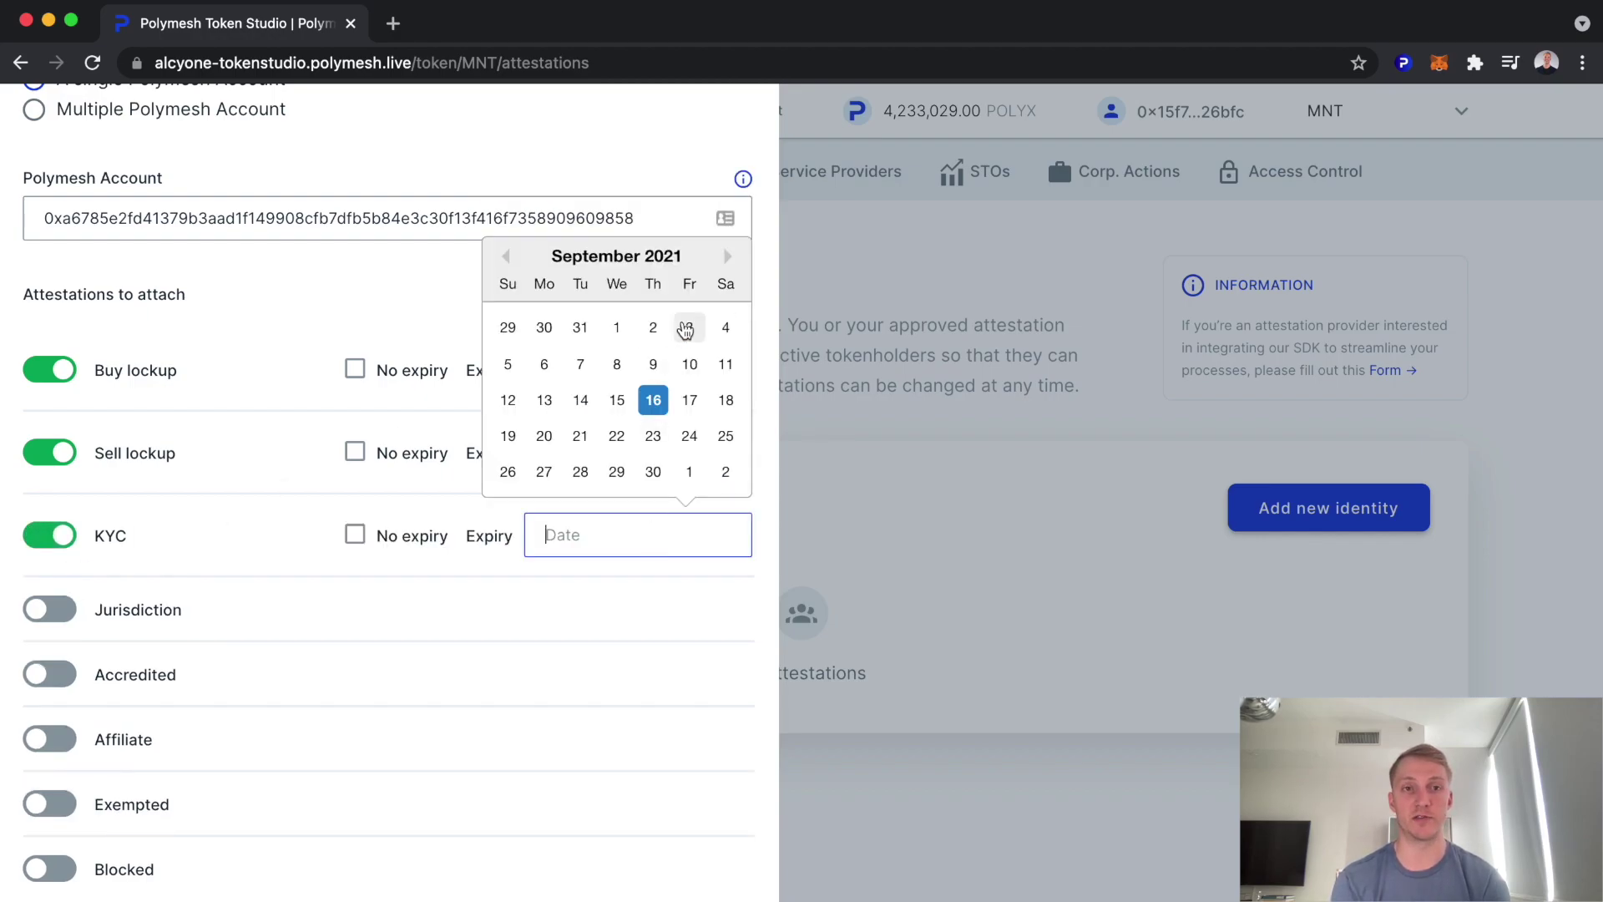
click(727, 255)
click(727, 255)
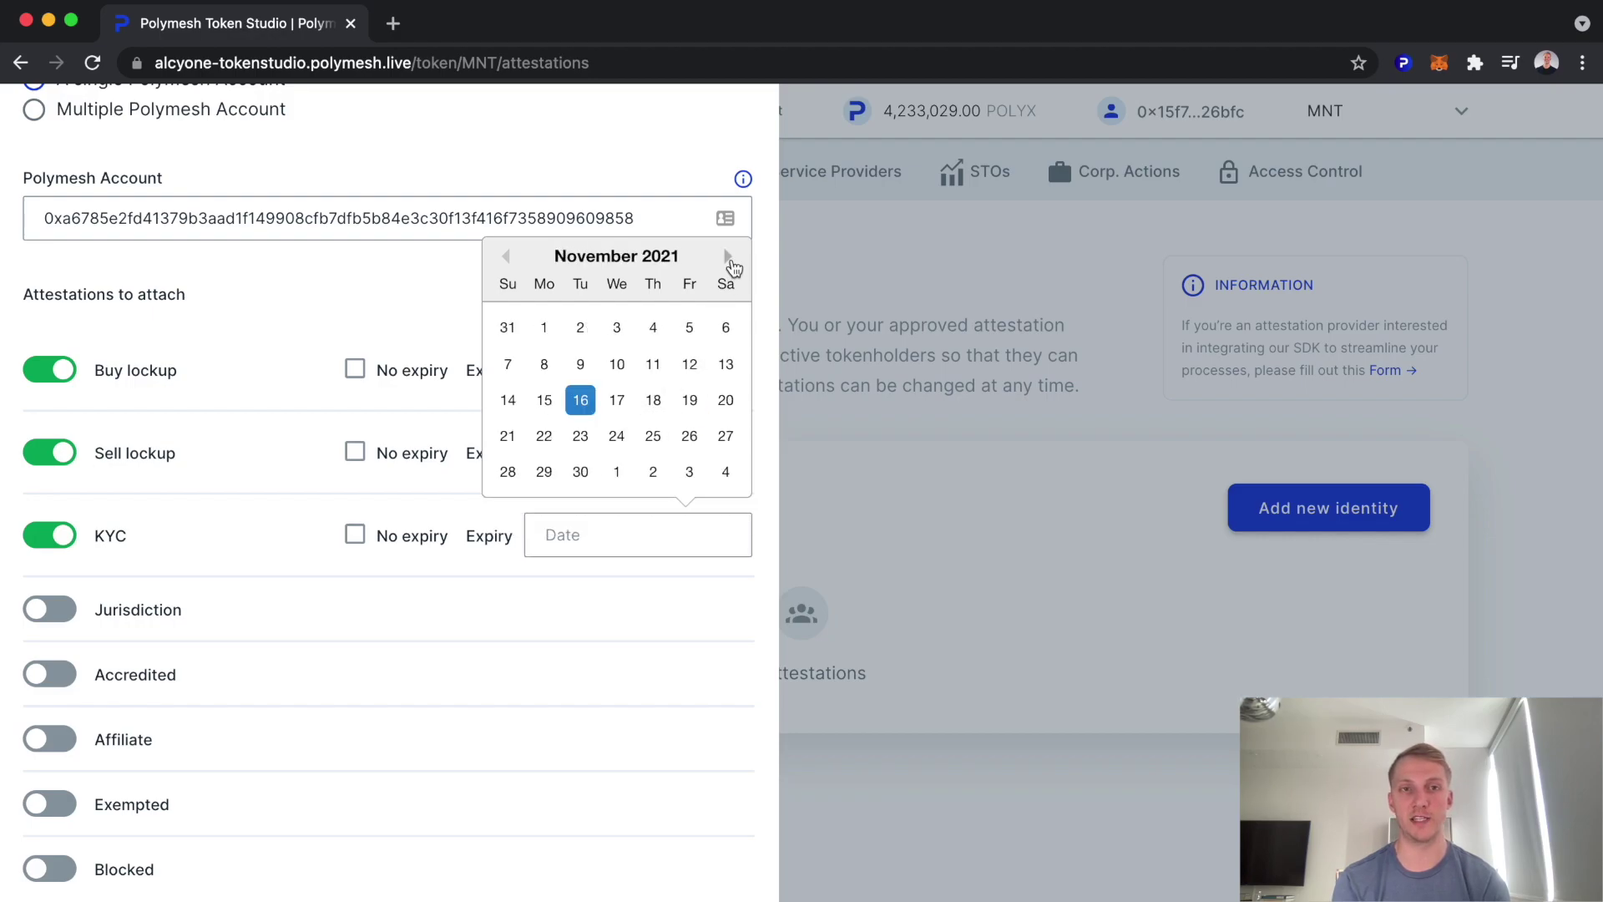
click(727, 255)
click(653, 399)
click(54, 614)
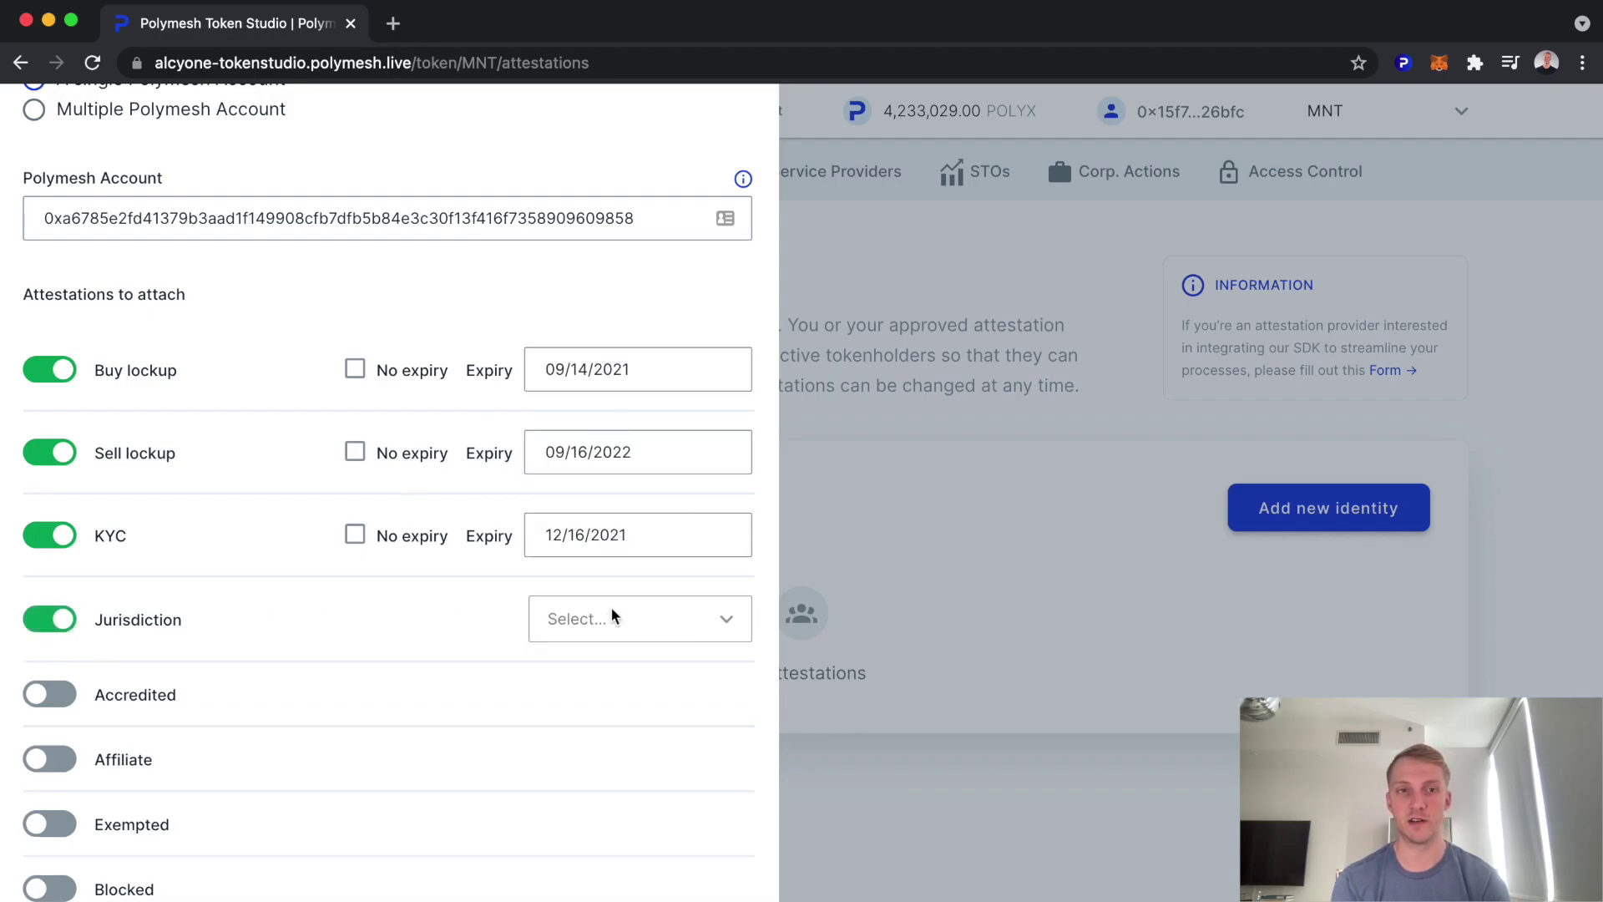
click(613, 618)
text(united)
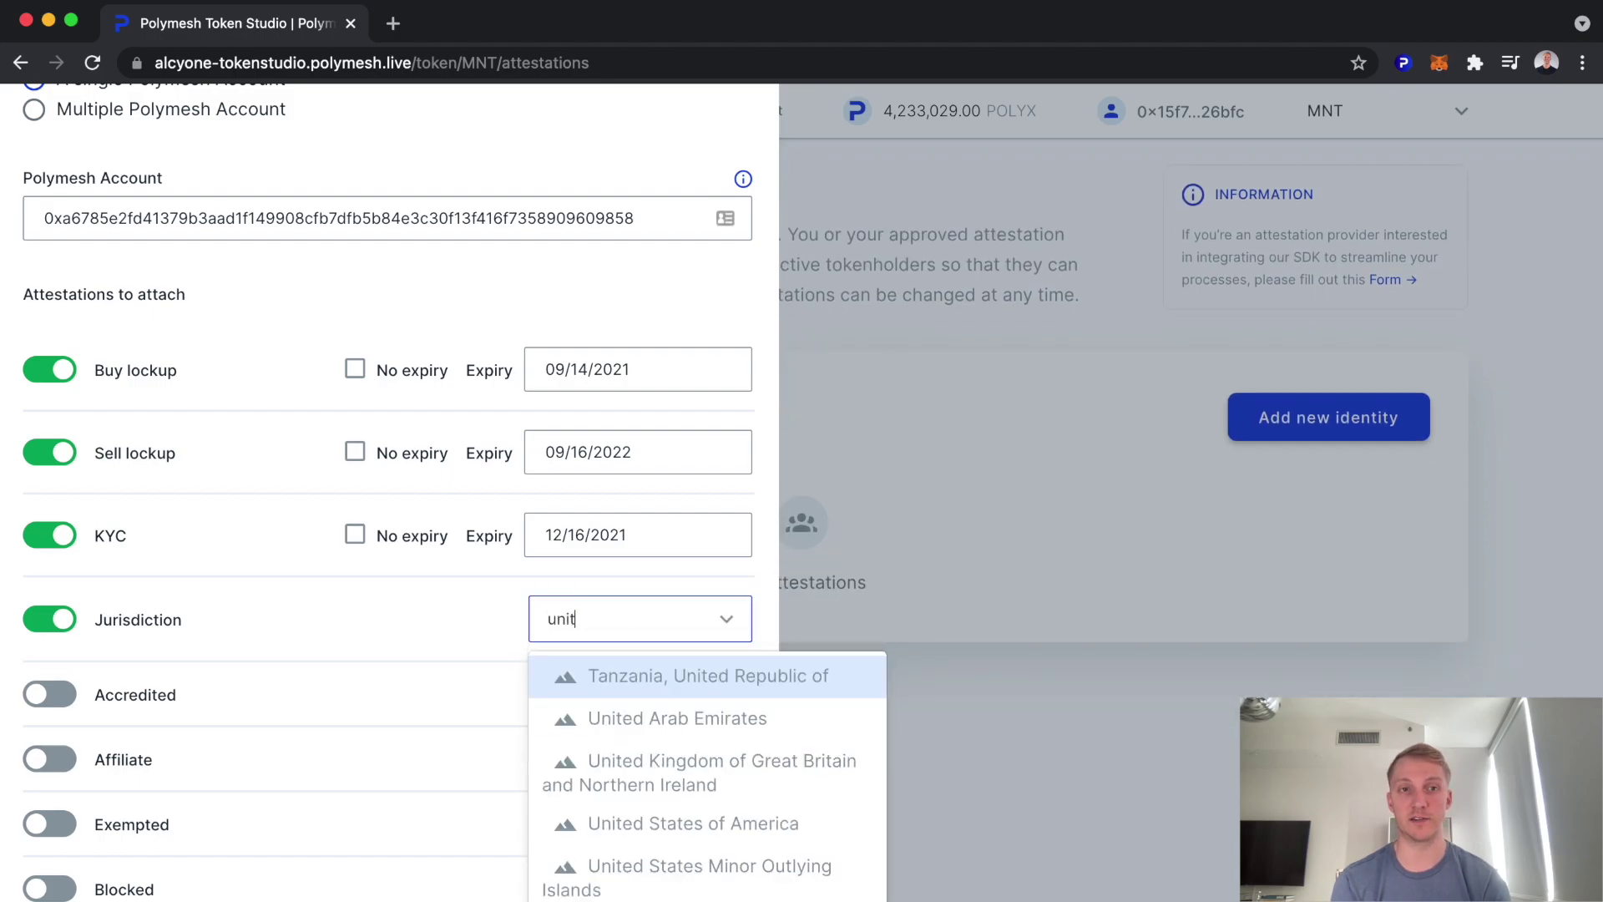
click(638, 819)
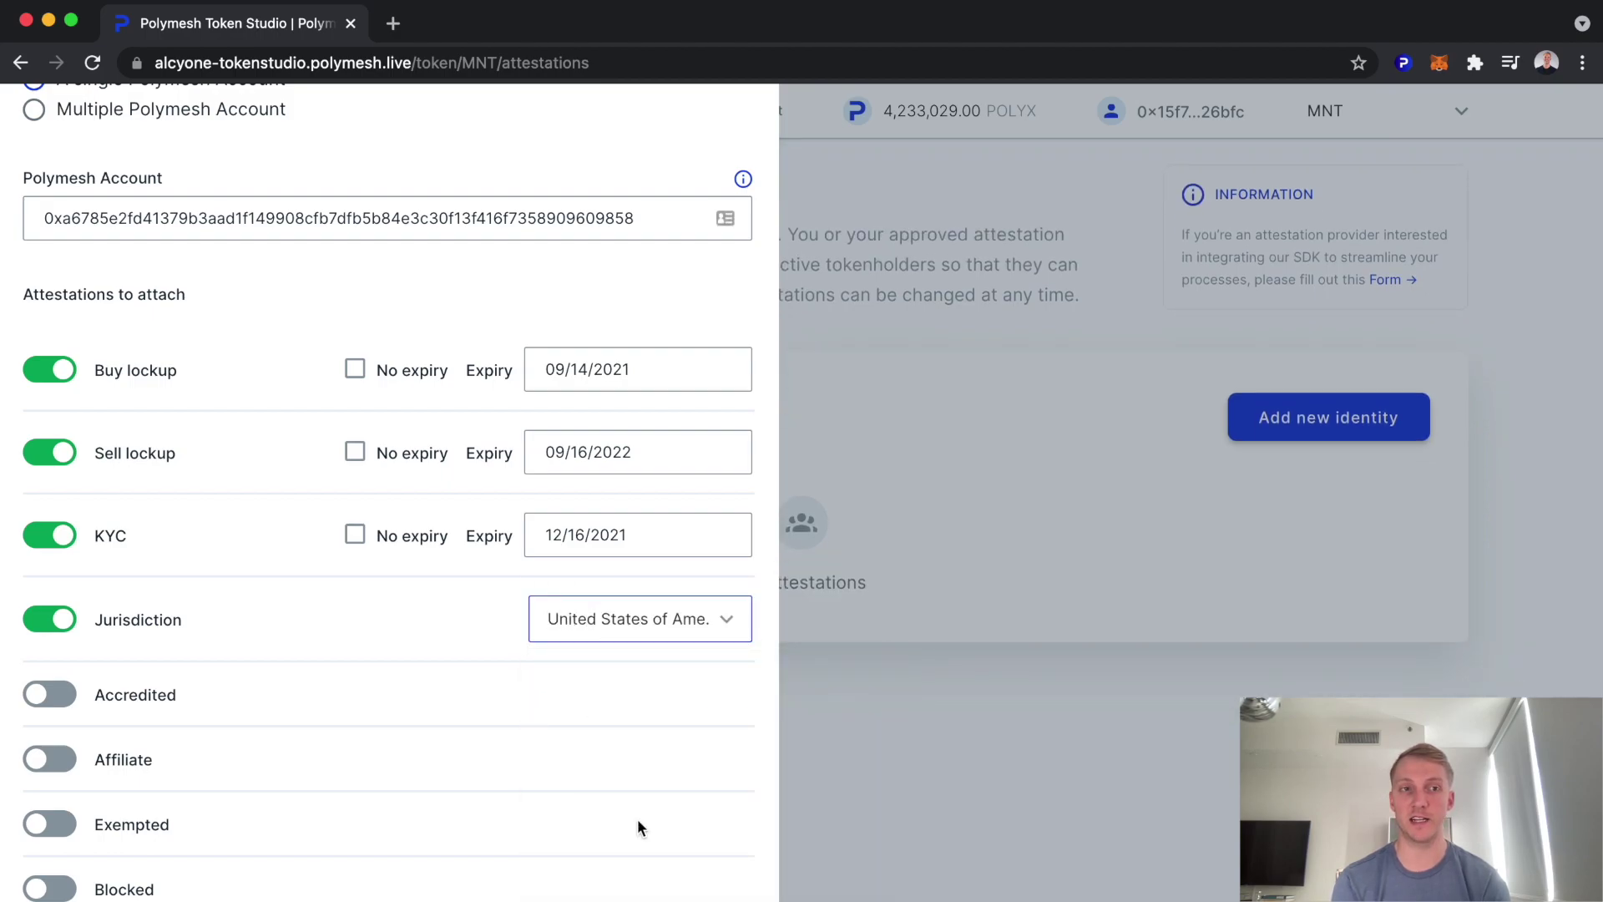
Add the Accredited attestation, then save, confirm and sign the attestations
click(74, 684)
scroll(311, 728, down, 2)
scroll(310, 728, up, 4)
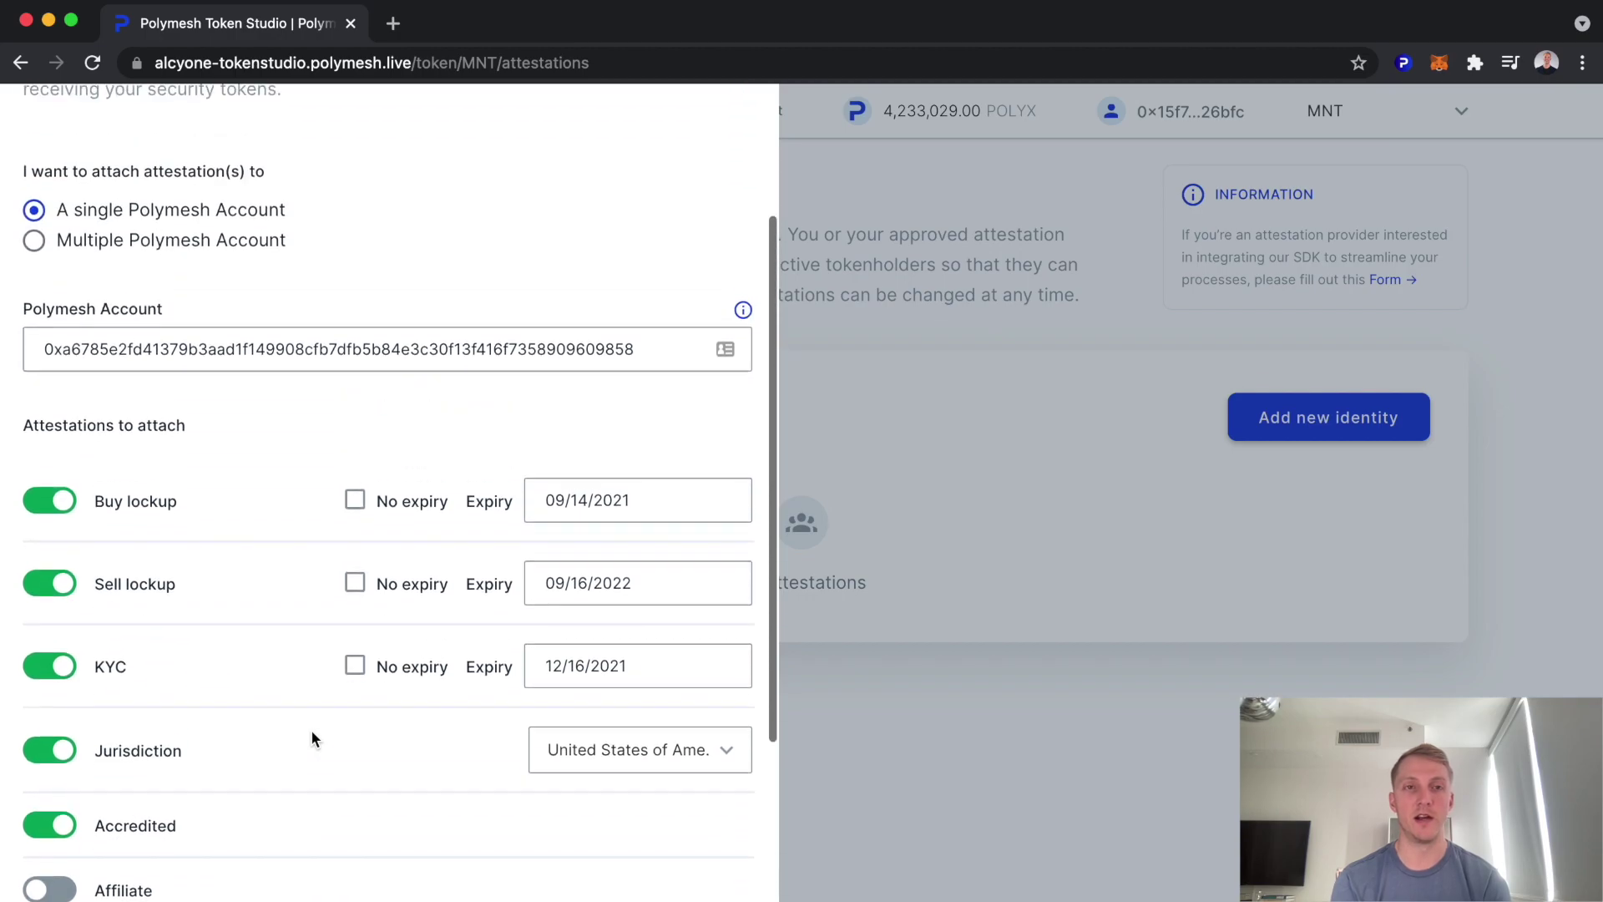
scroll(310, 729, down, 3)
click(694, 856)
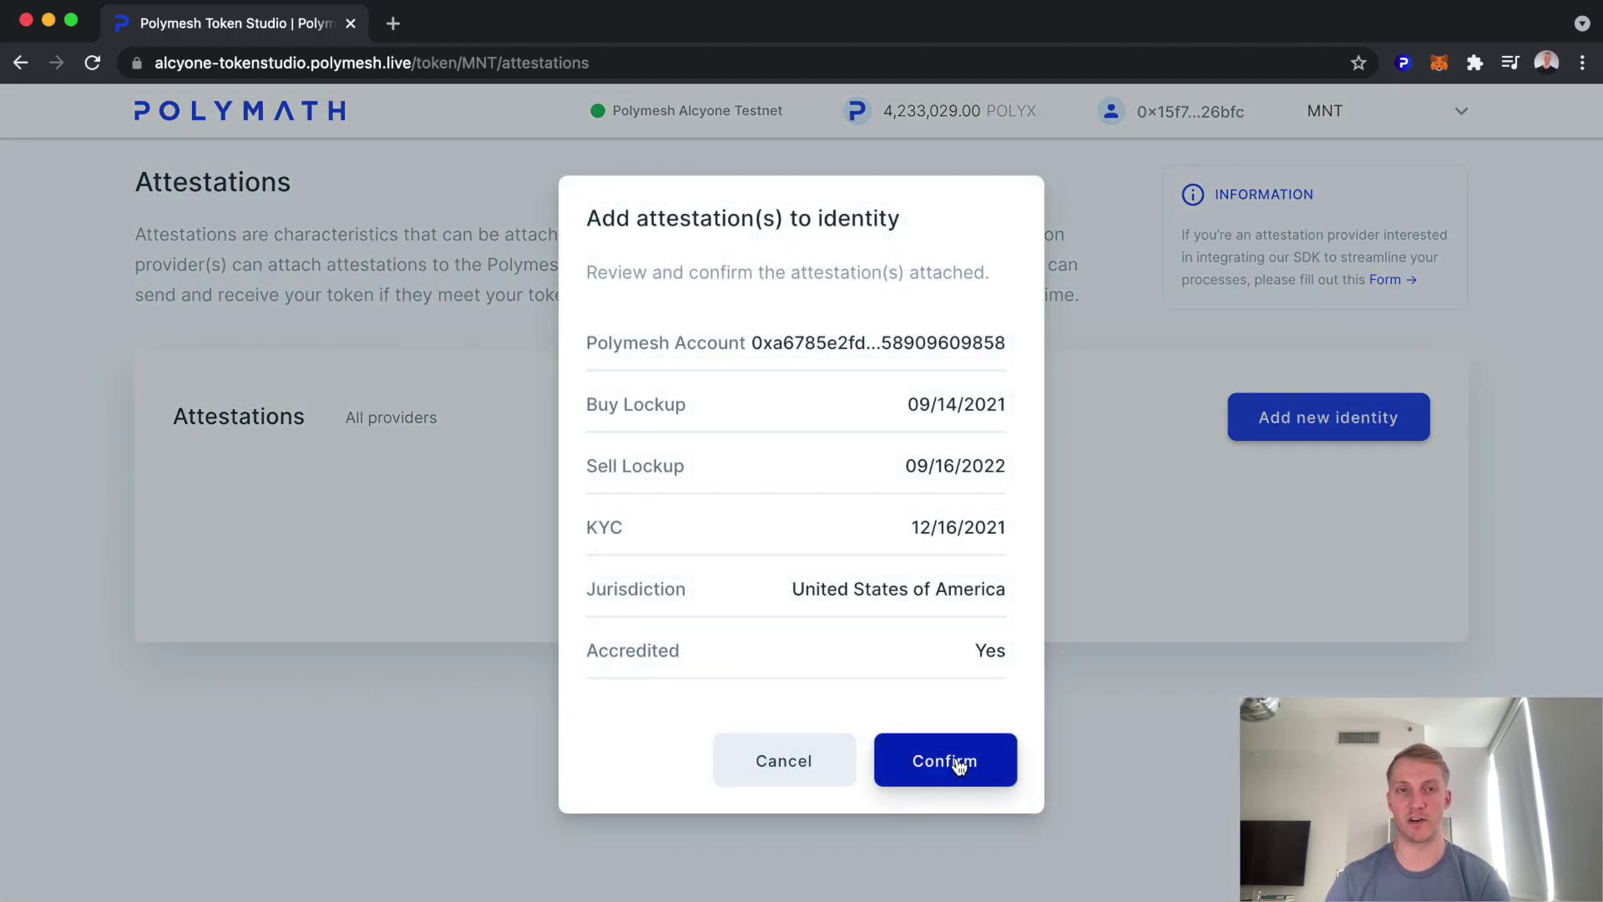
click(958, 763)
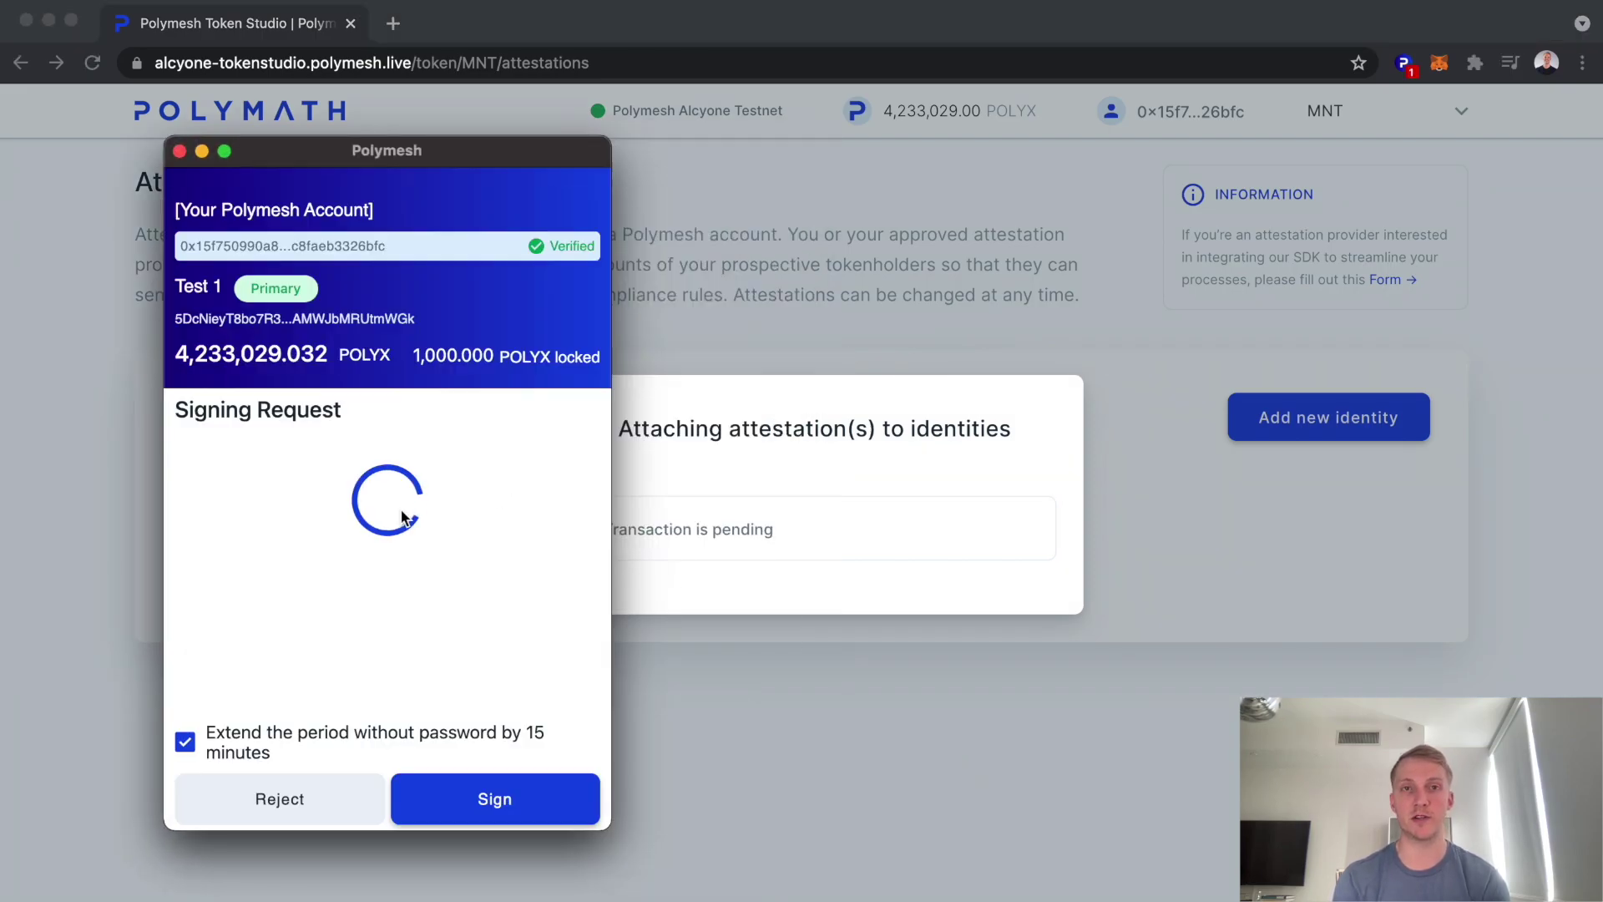
click(501, 793)
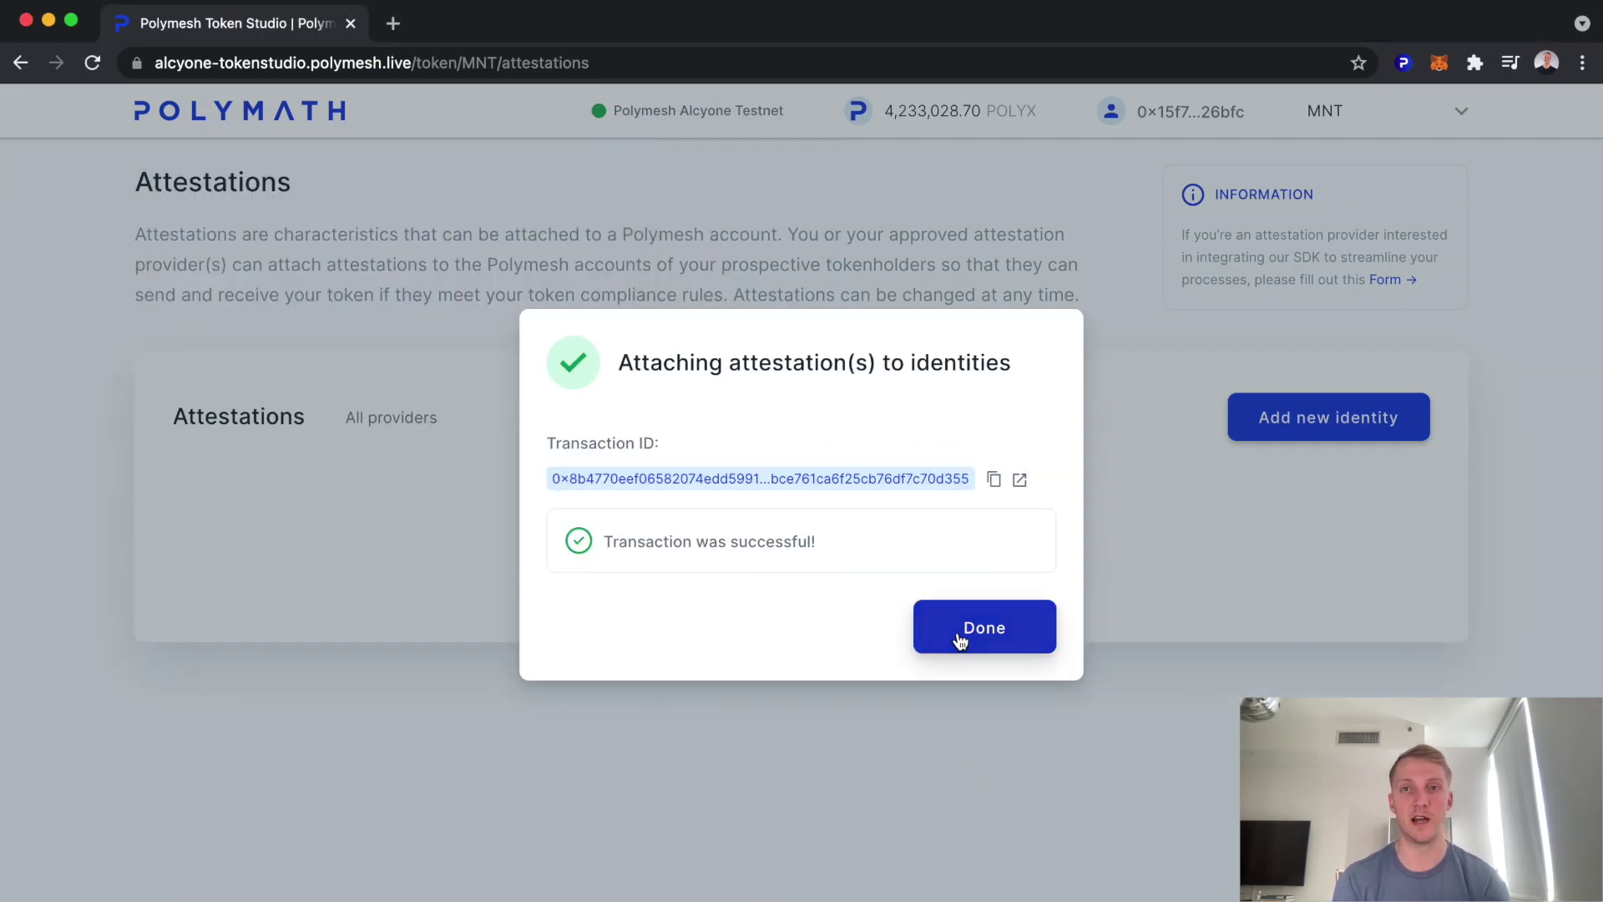
click(960, 639)
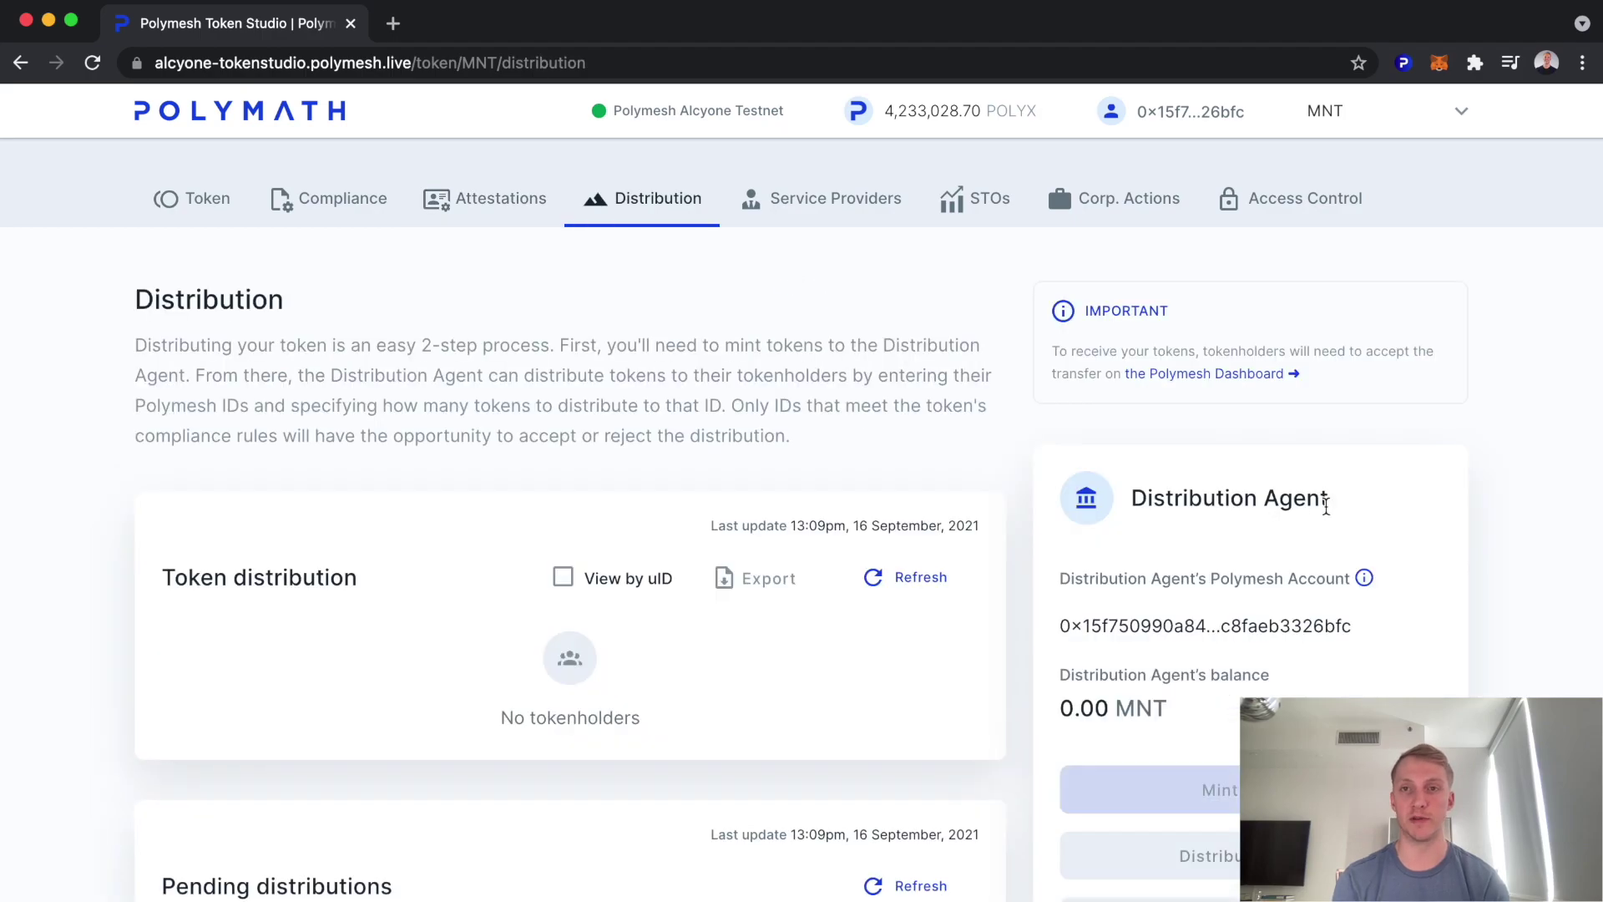
Mint 1,000 MNT to the Distribution Agent and sign the transaction in the wallet
scroll(1494, 639, down, 1)
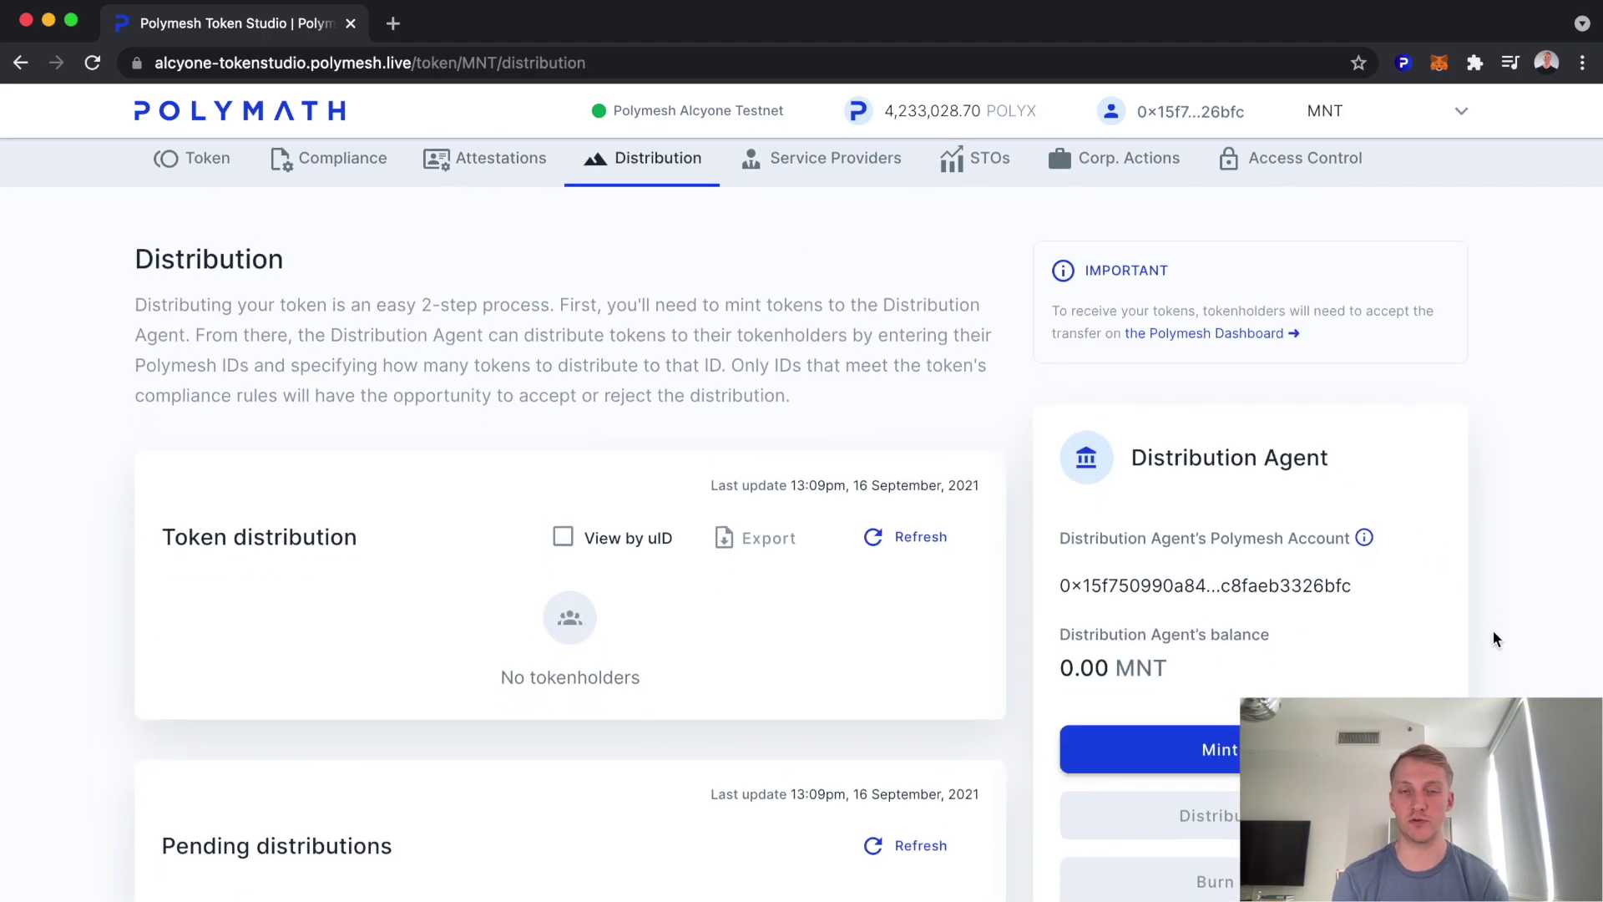
click(1169, 746)
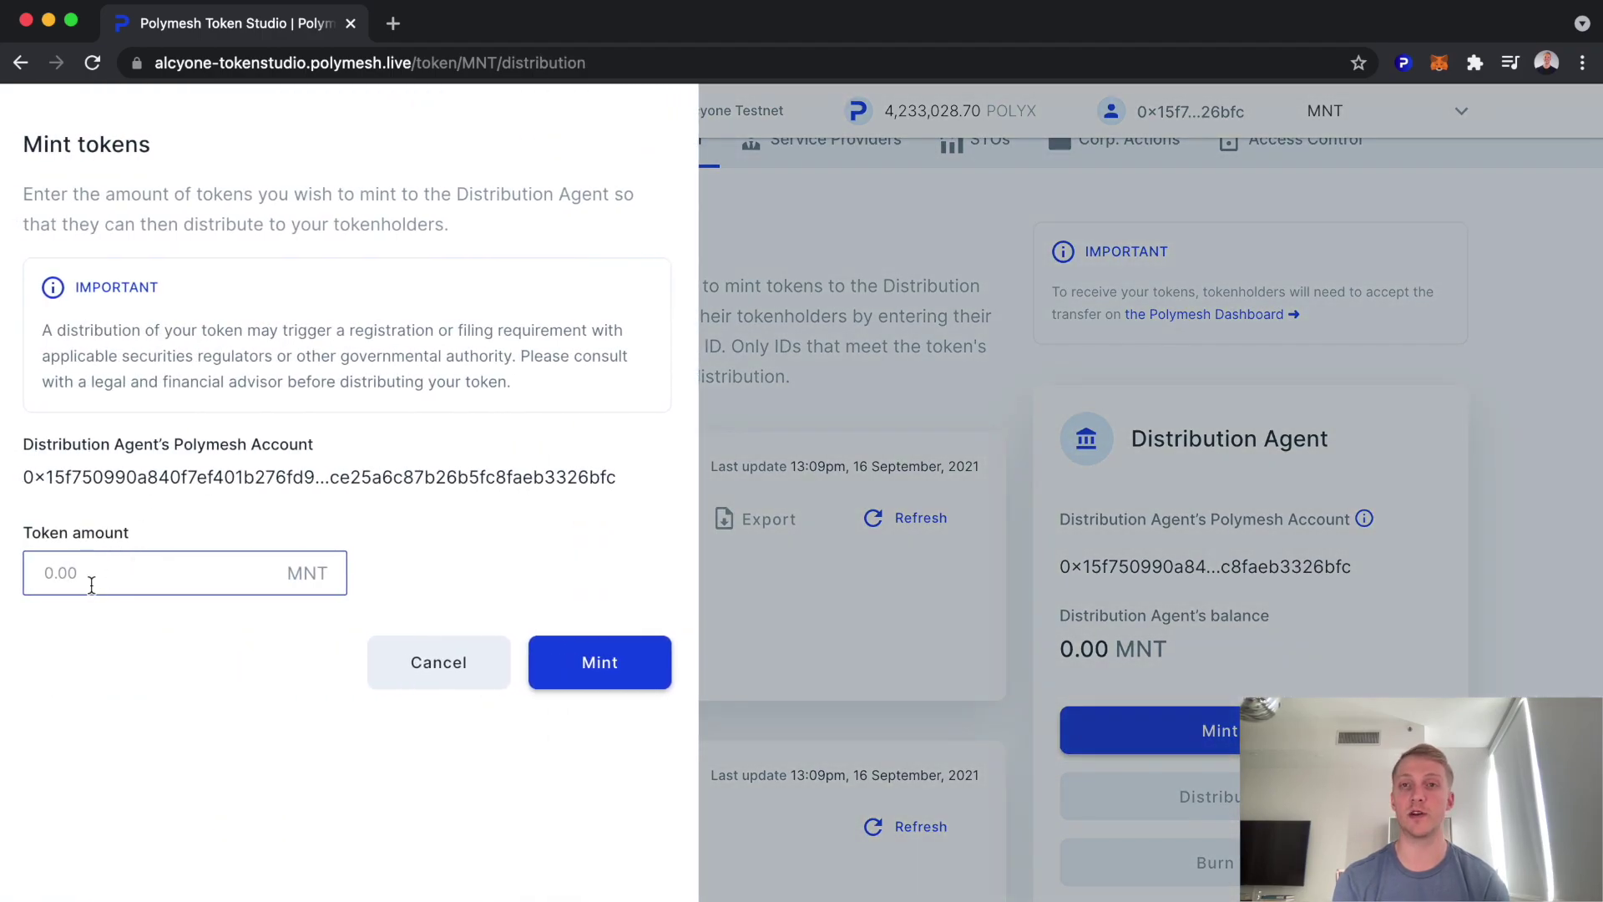
text(1000)
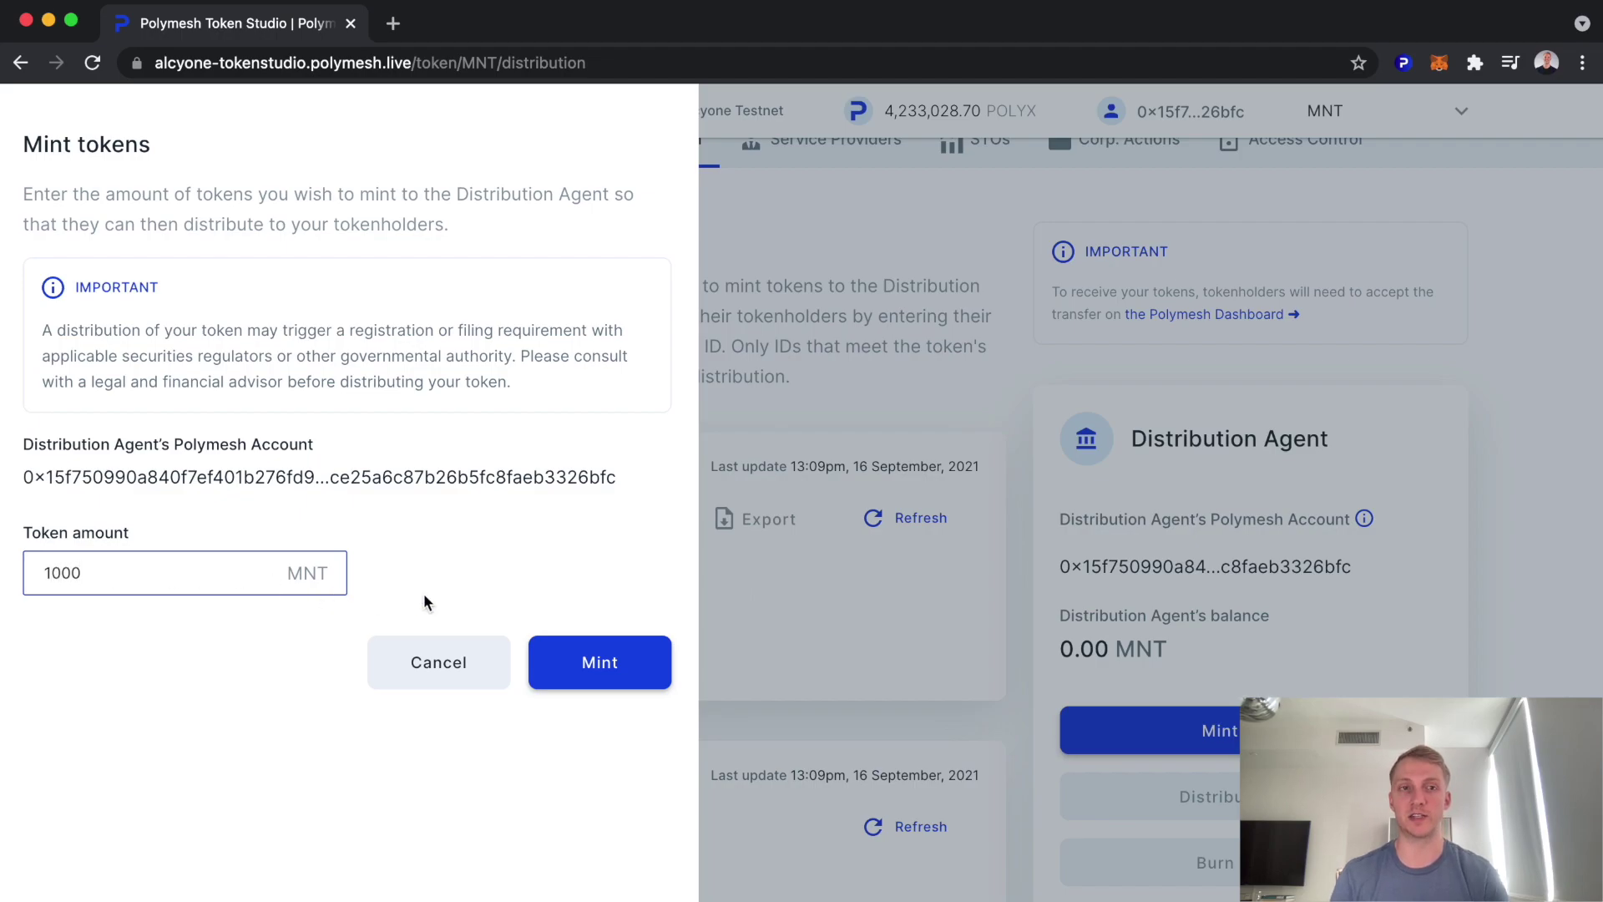
click(598, 663)
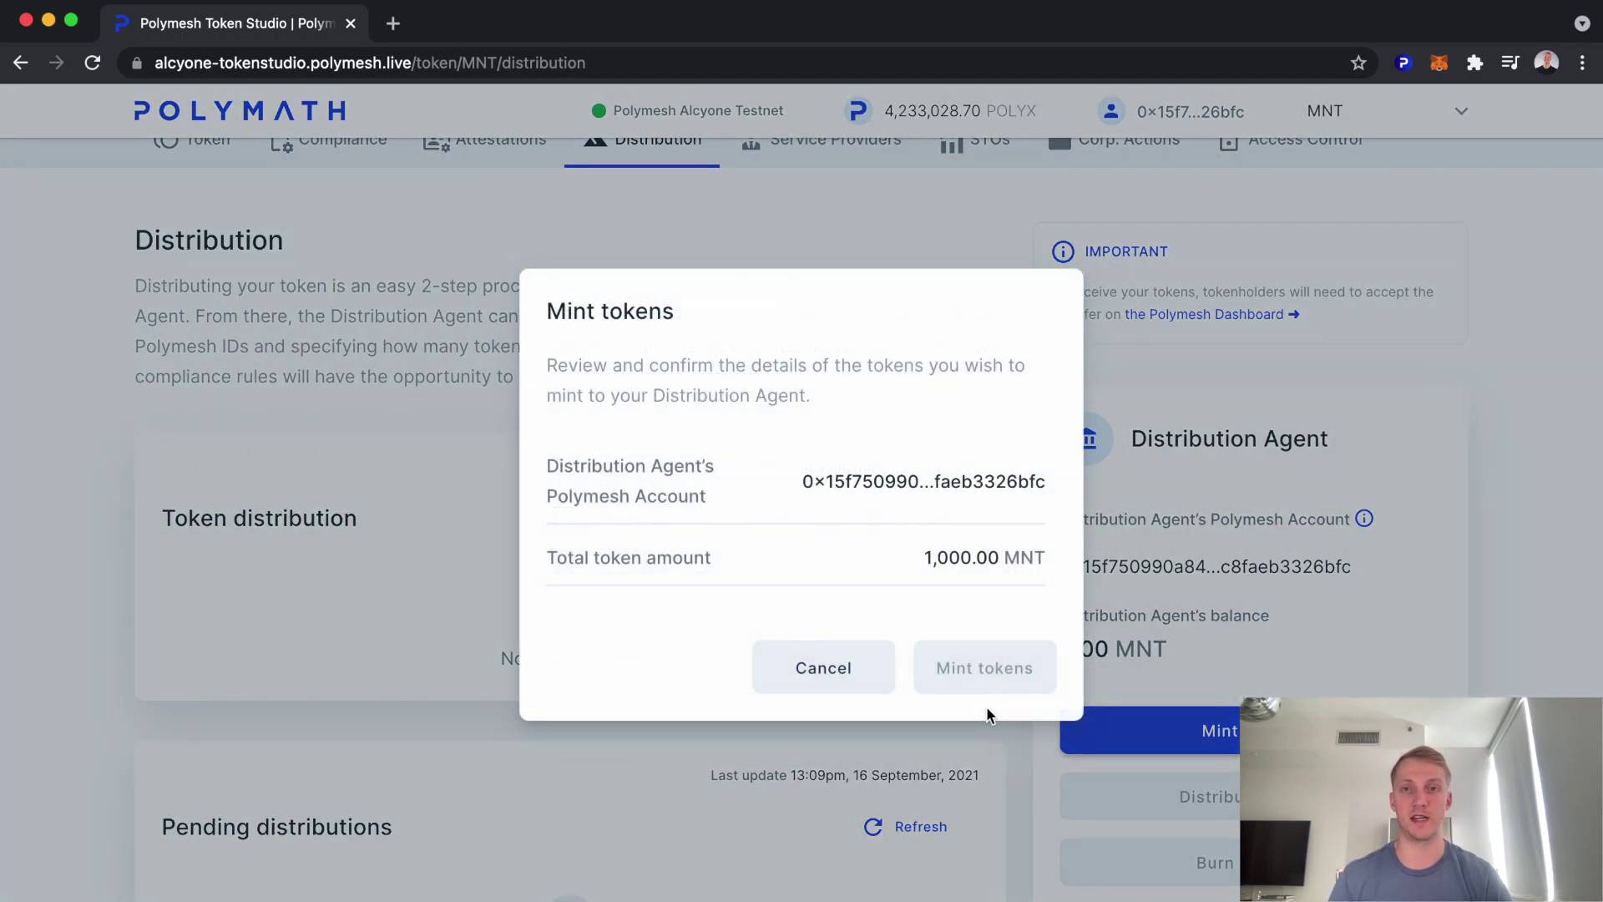
click(994, 672)
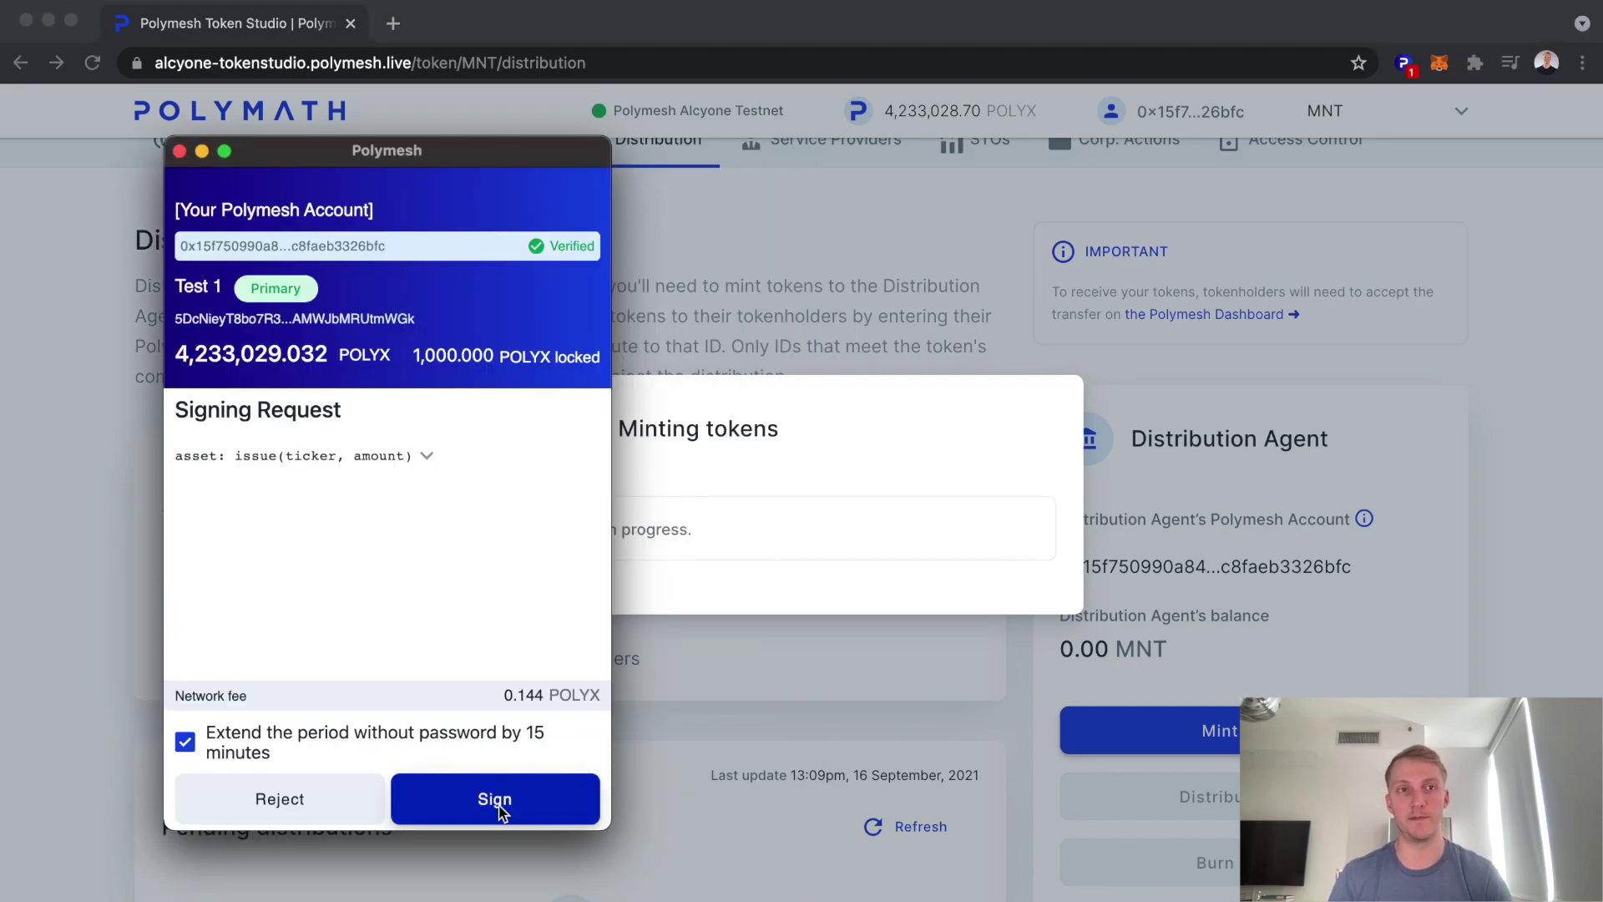
click(496, 802)
click(1014, 713)
scroll(1230, 724, down, 1)
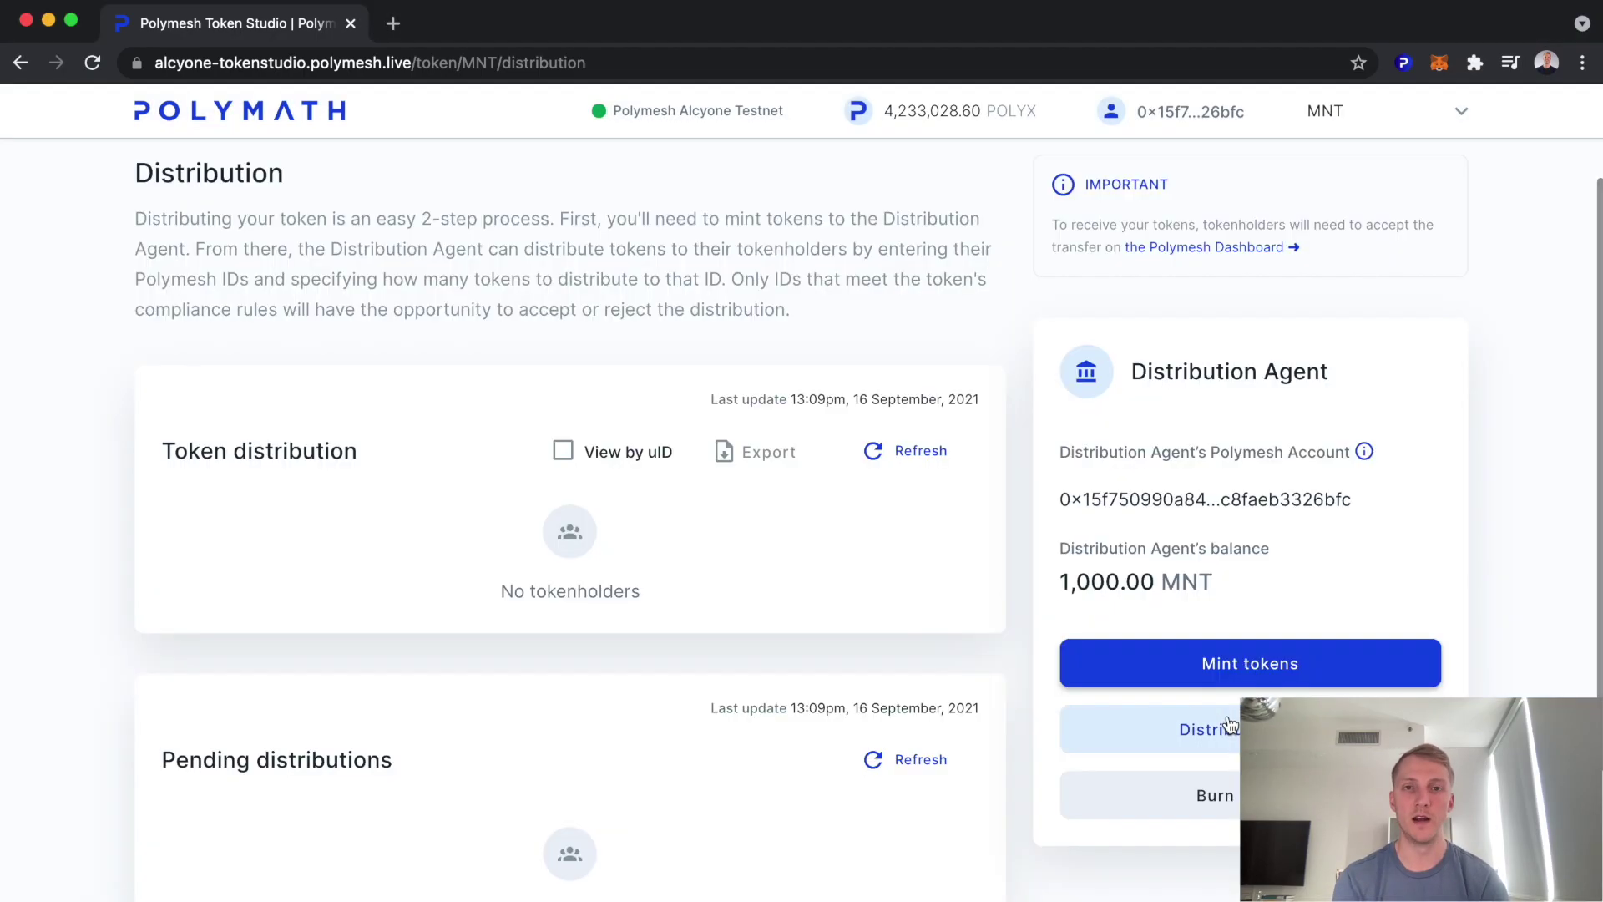
Start a token distribution under a new distribution event named Q3
click(1231, 724)
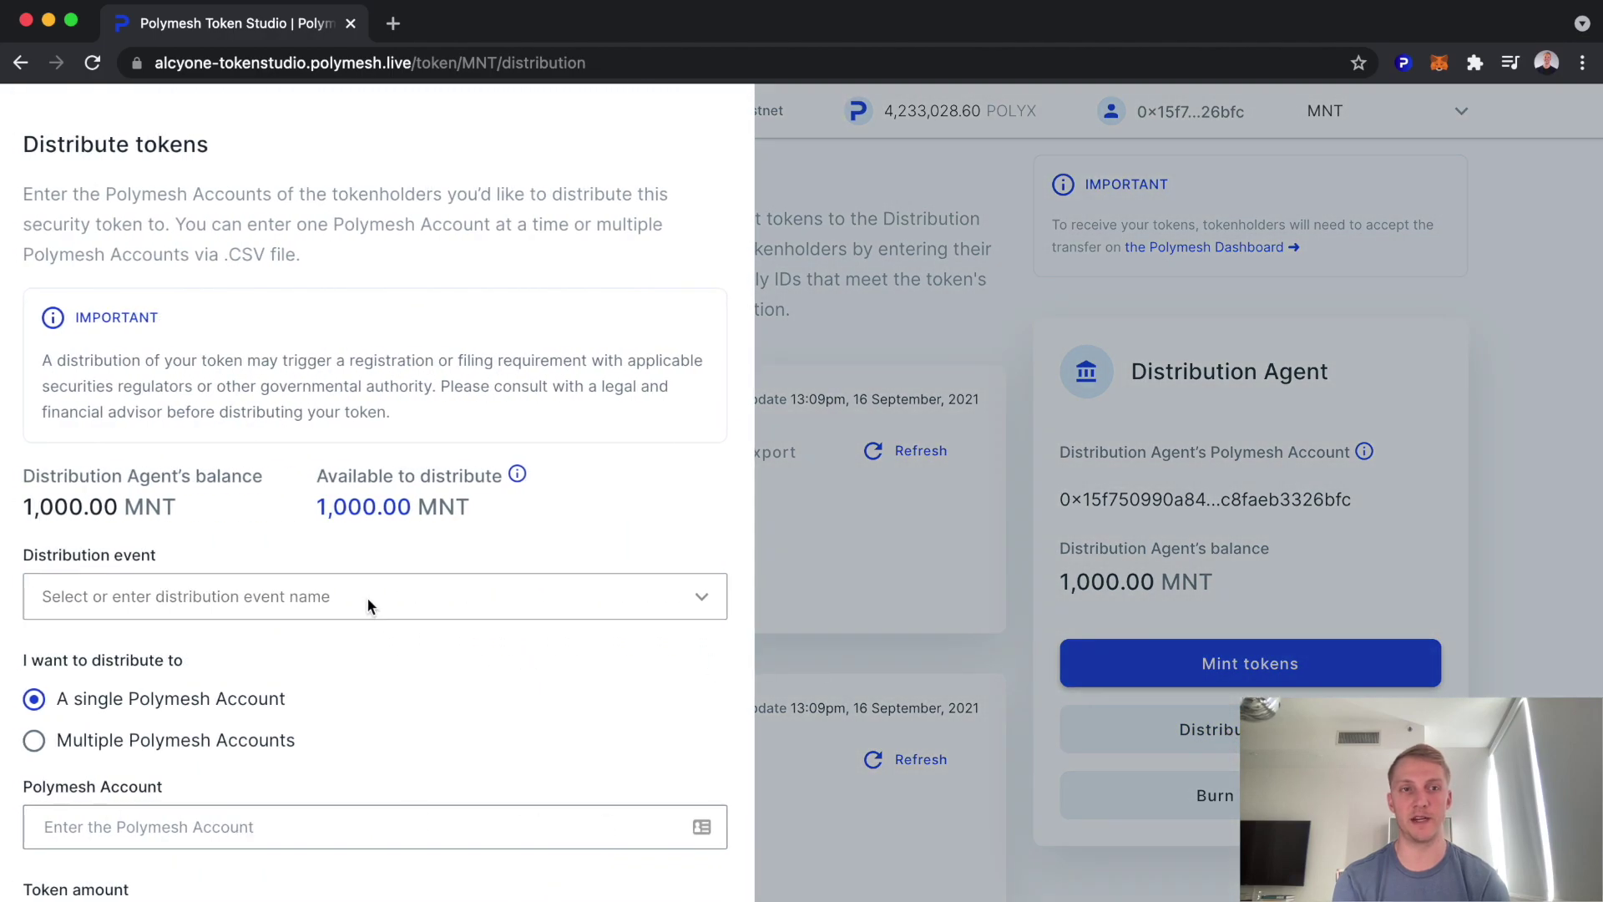
click(369, 595)
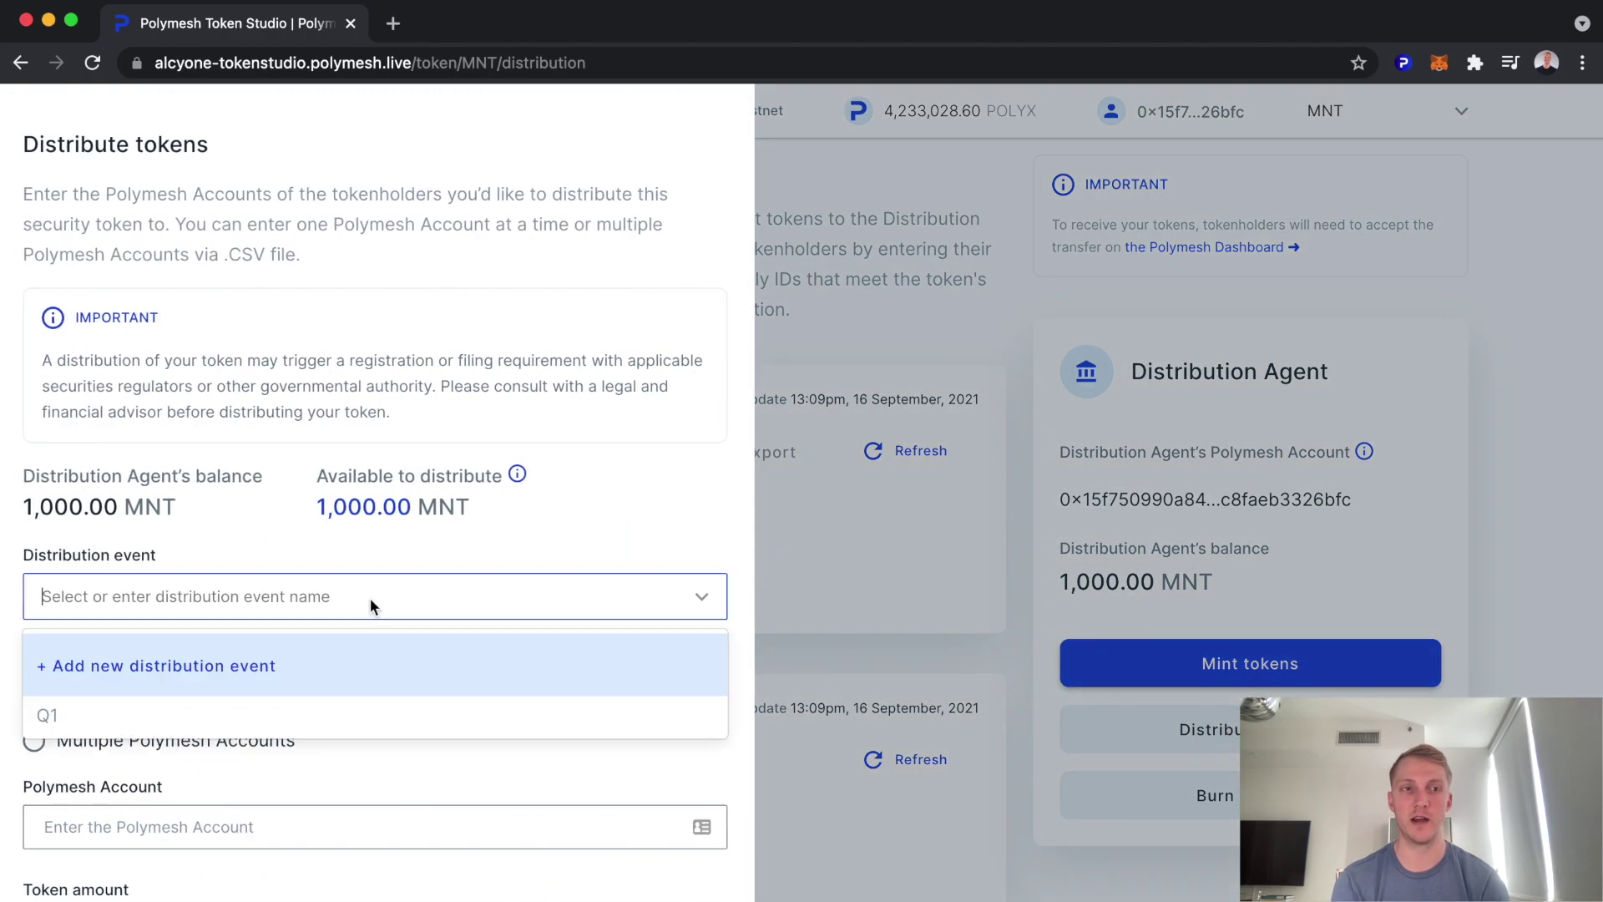
click(186, 675)
click(320, 639)
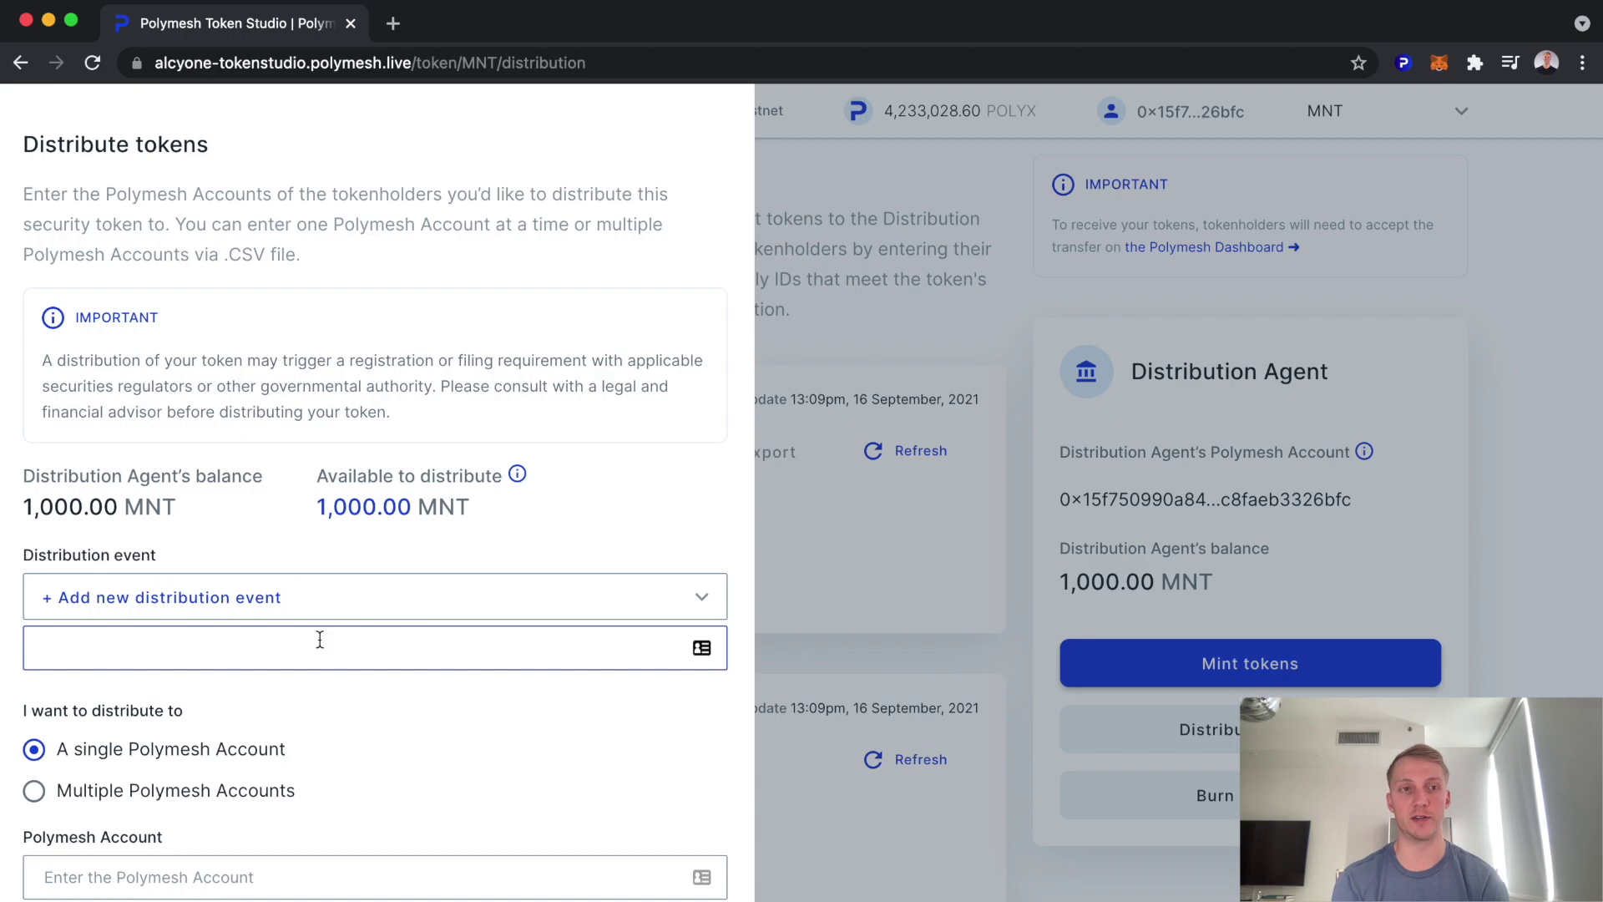
text(Q3)
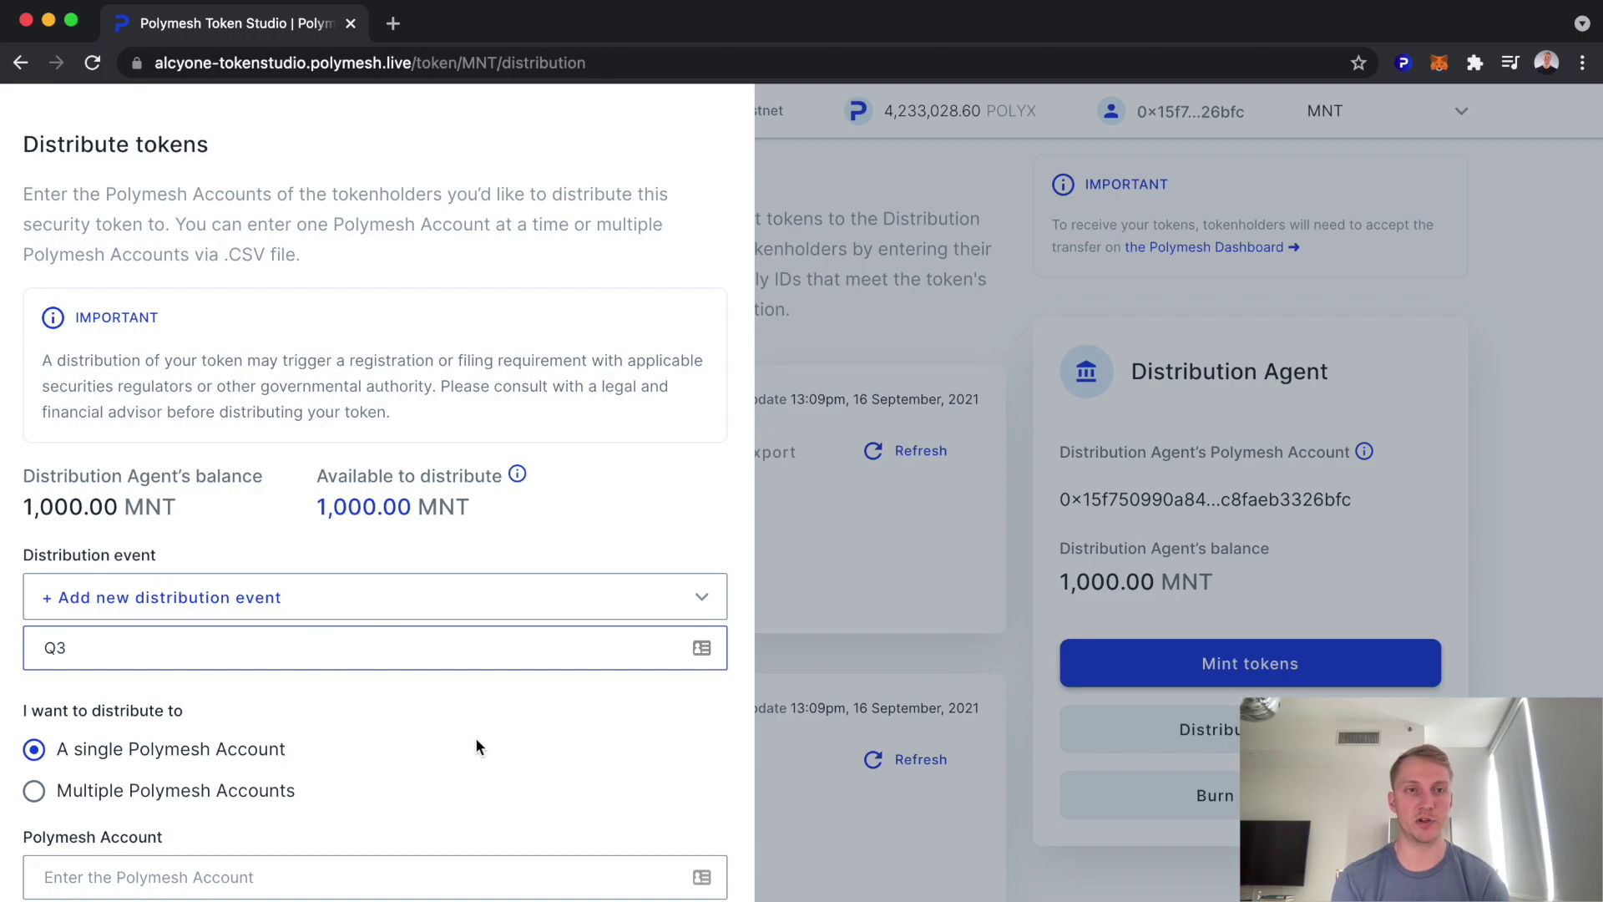
scroll(480, 740, down, 3)
Send 250 MNT to the pasted investor account address
click(78, 619)
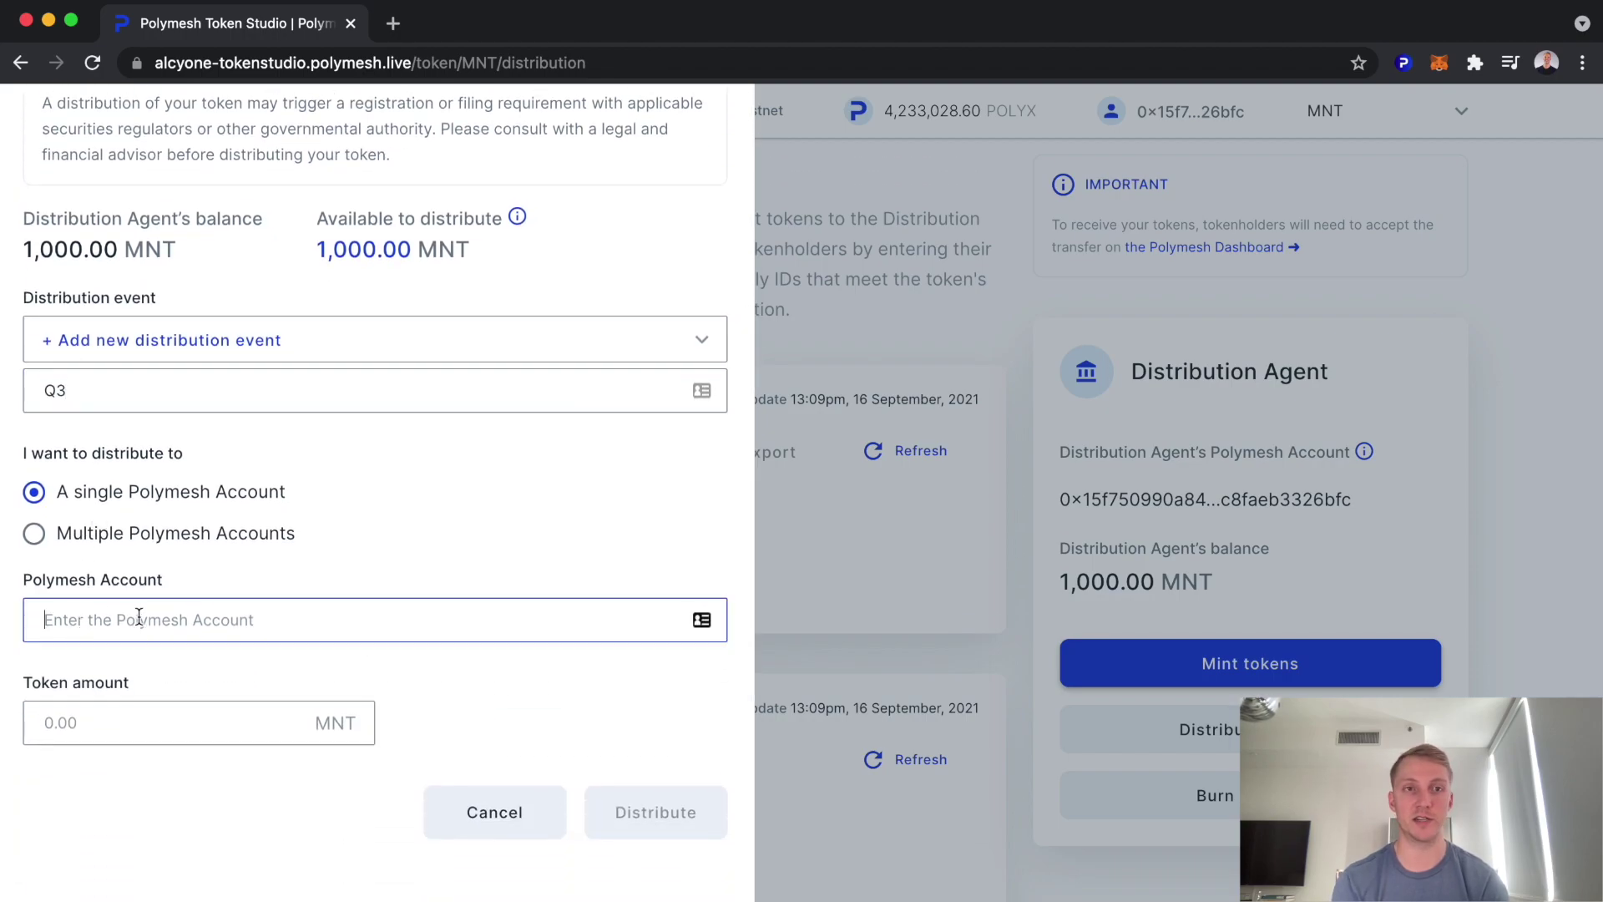
key(super+v)
click(100, 731)
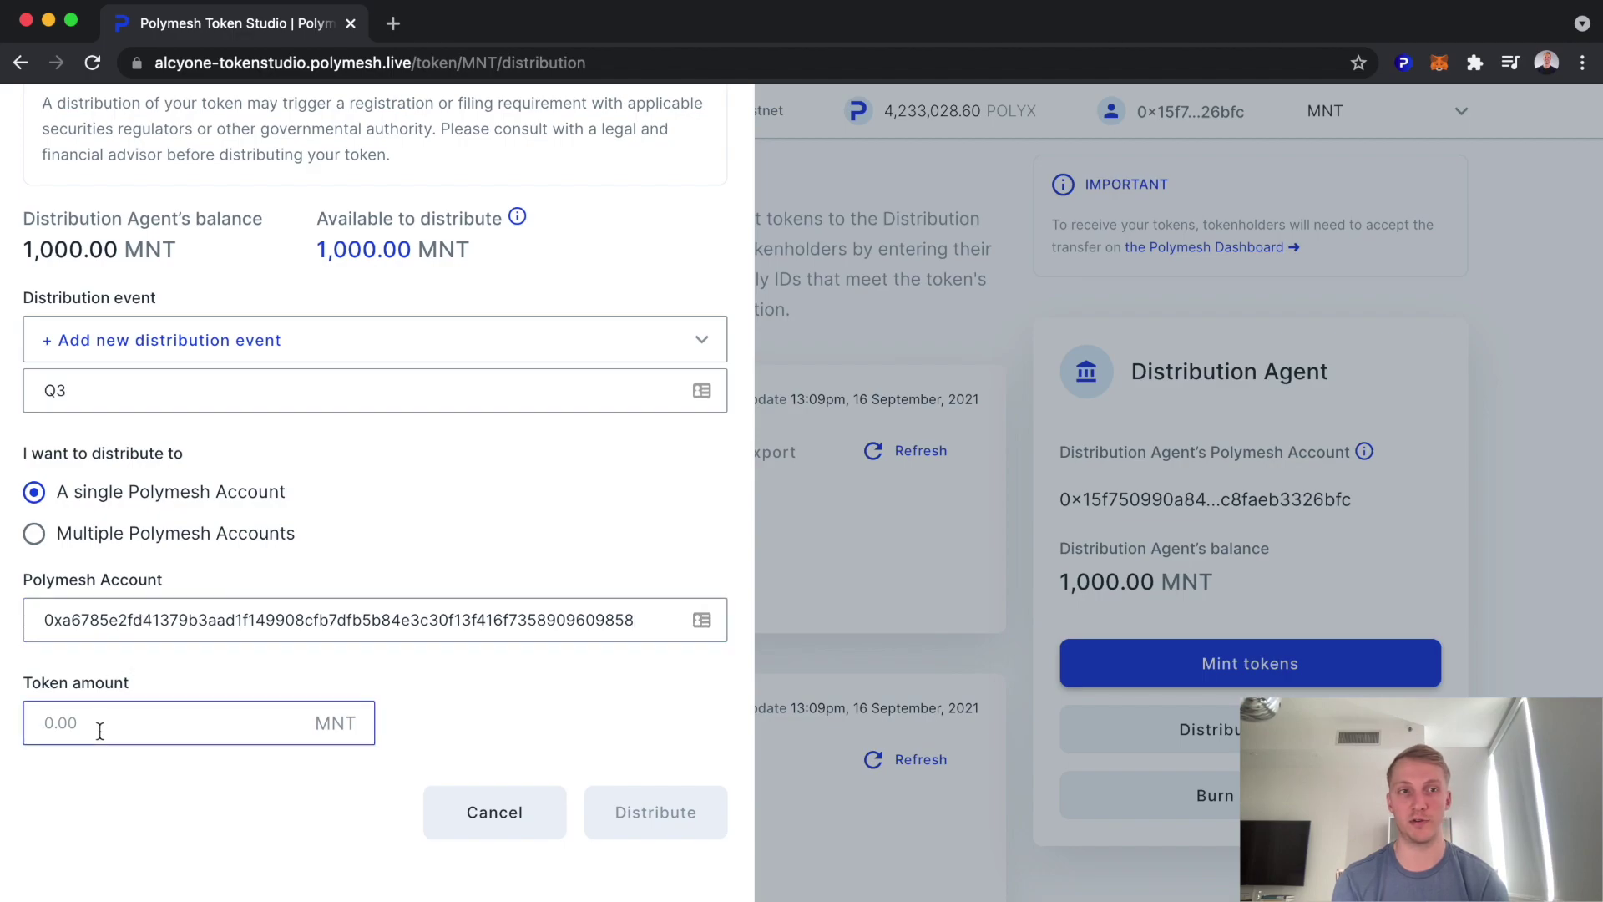
text(250)
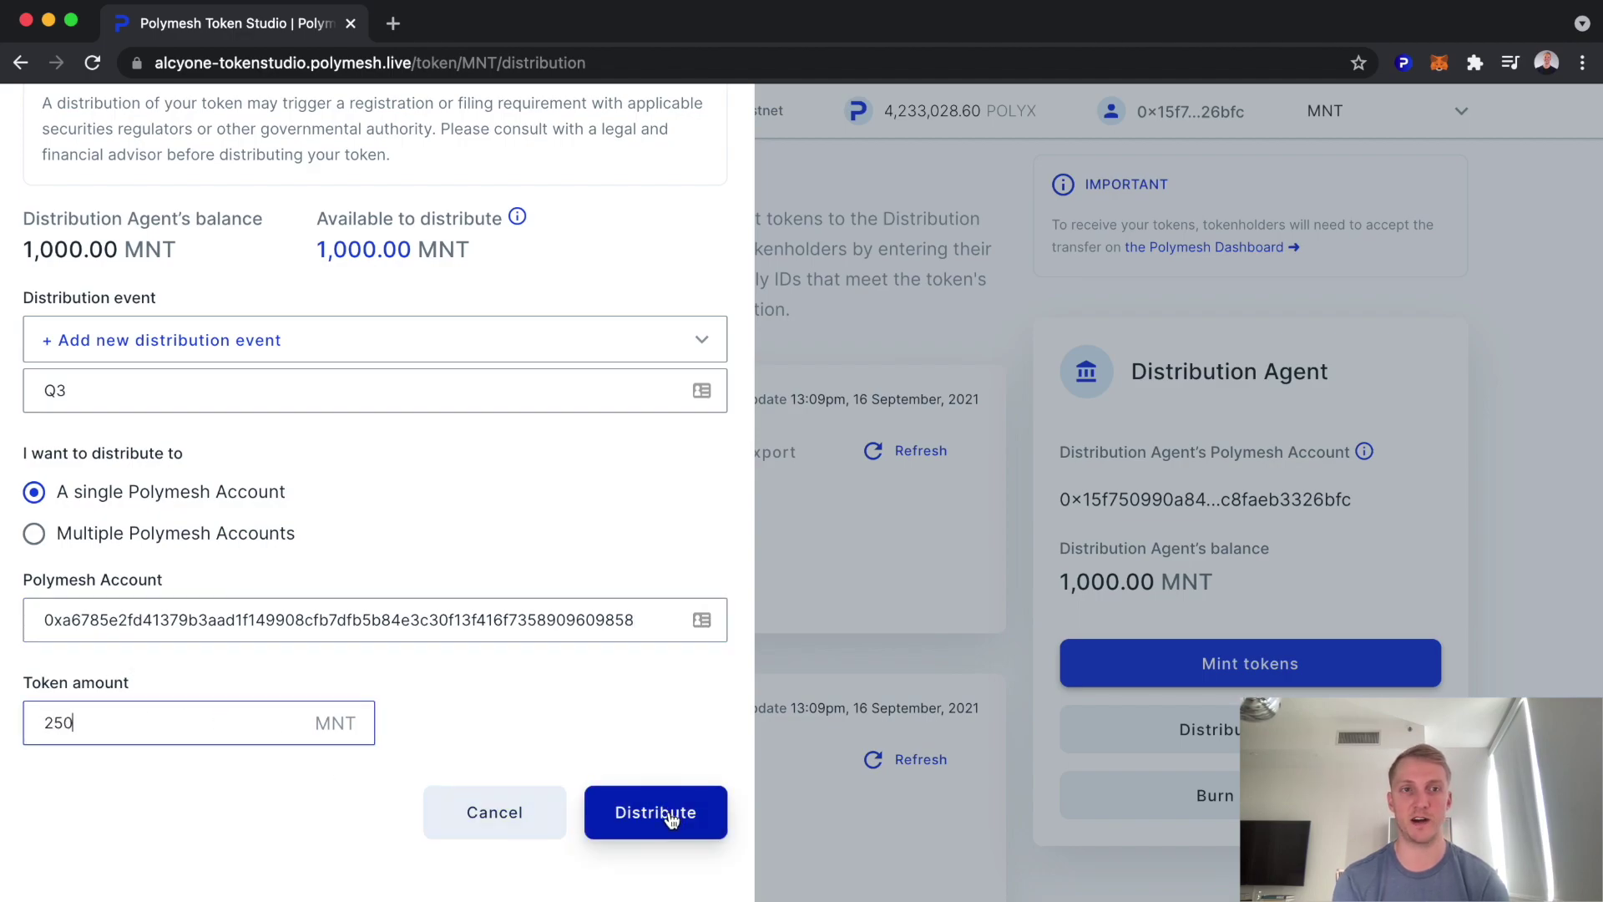
click(671, 819)
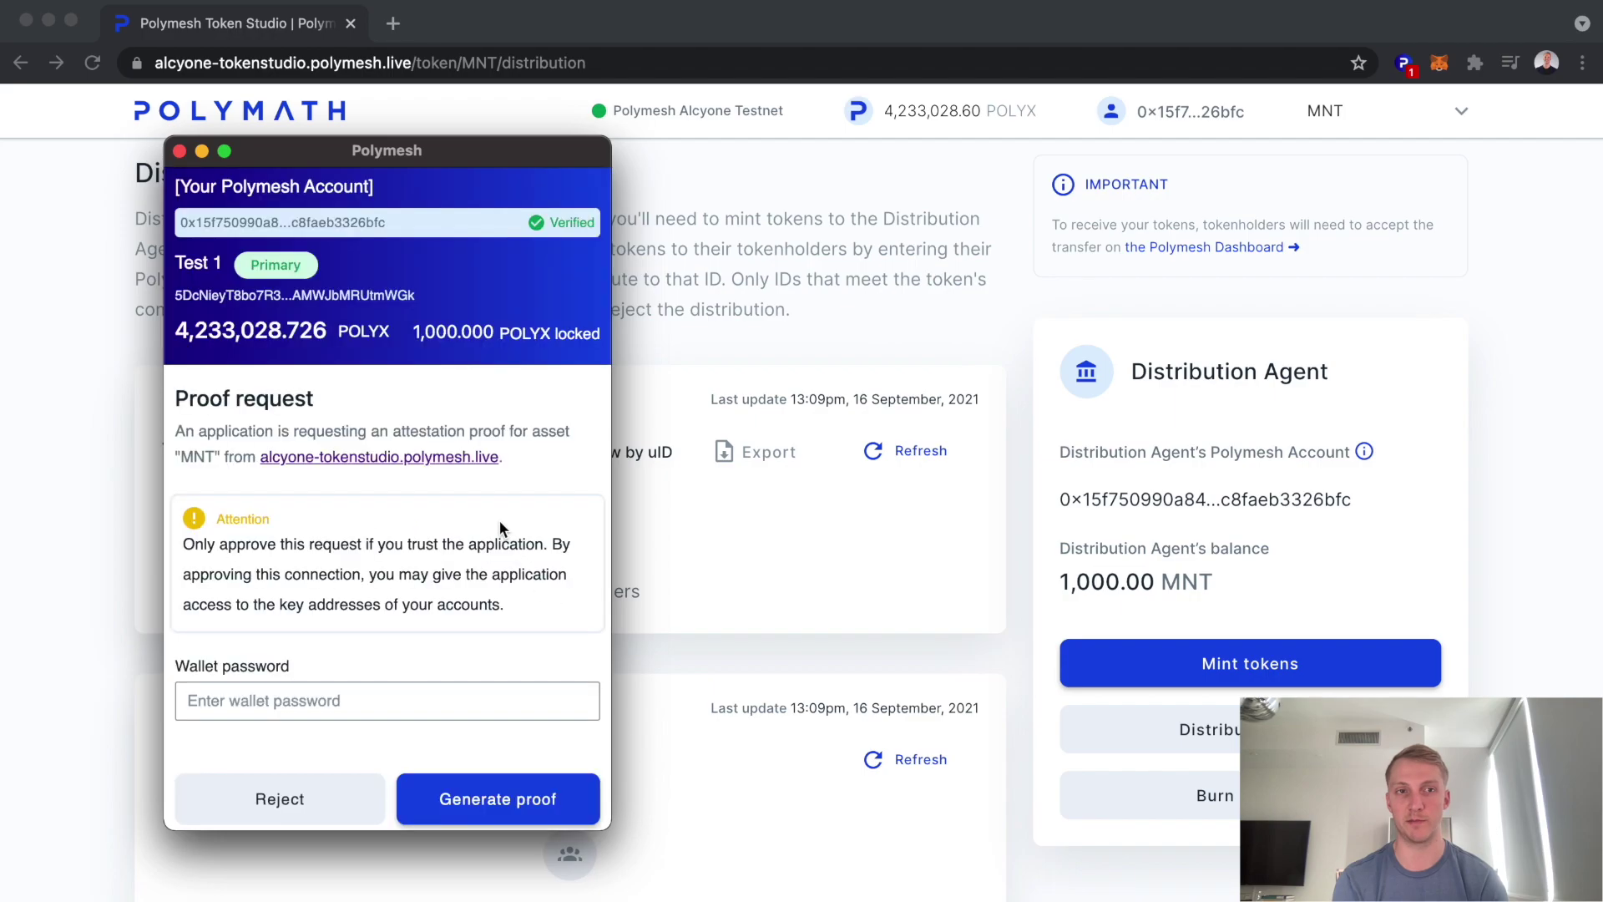
Enter the wallet password, generate the proof, and confirm and sign the Q3 distribution
click(322, 702)
text(•)
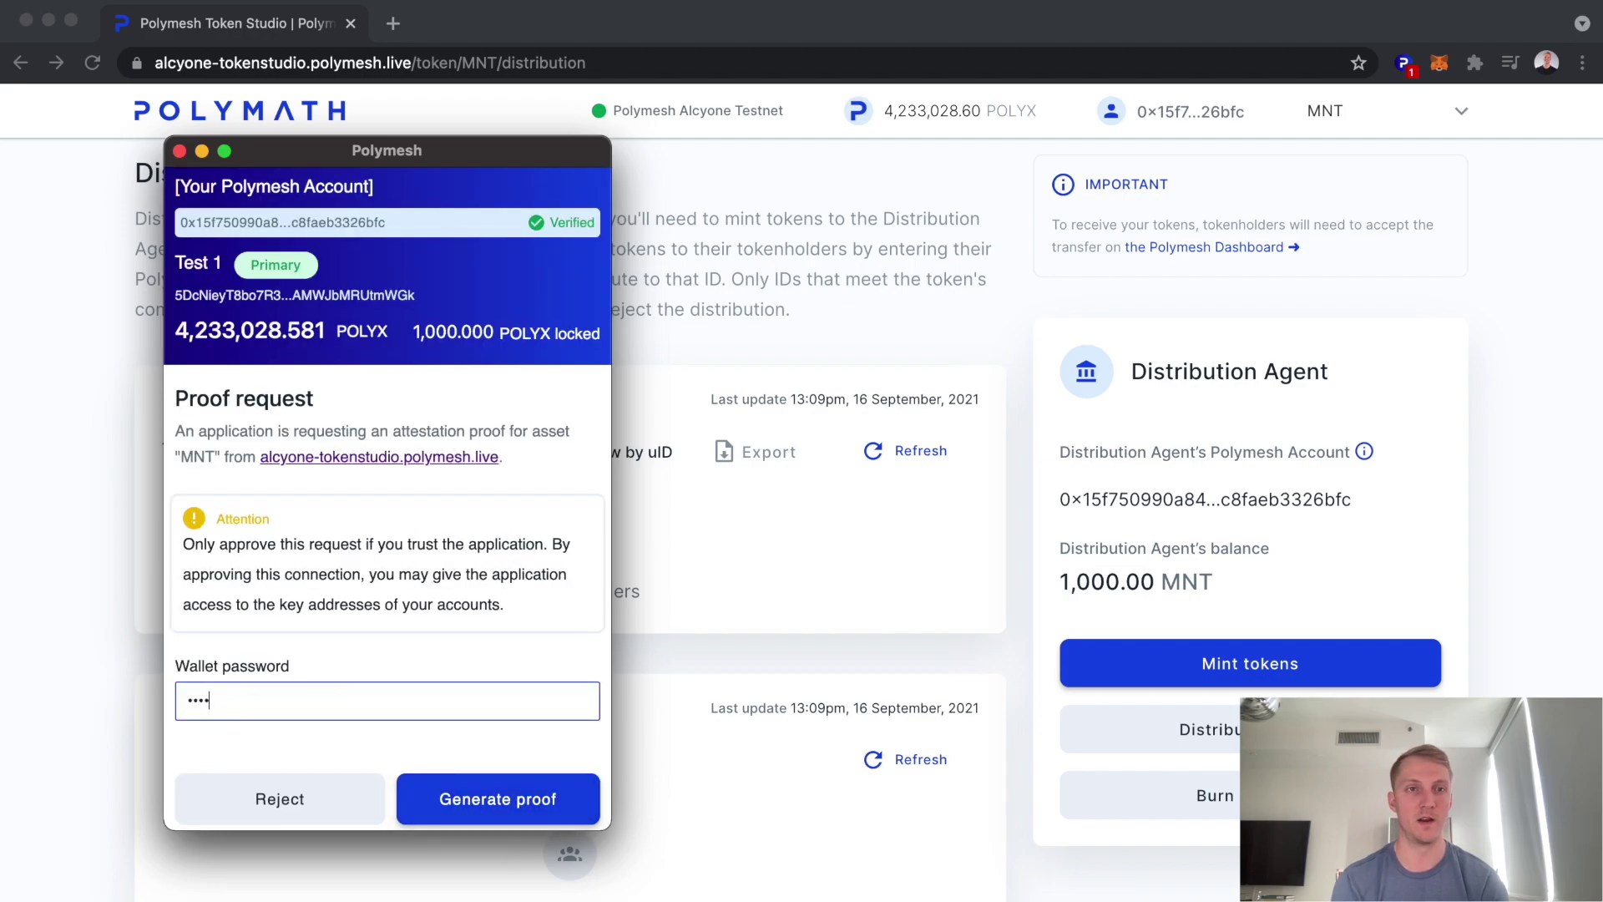
click(526, 797)
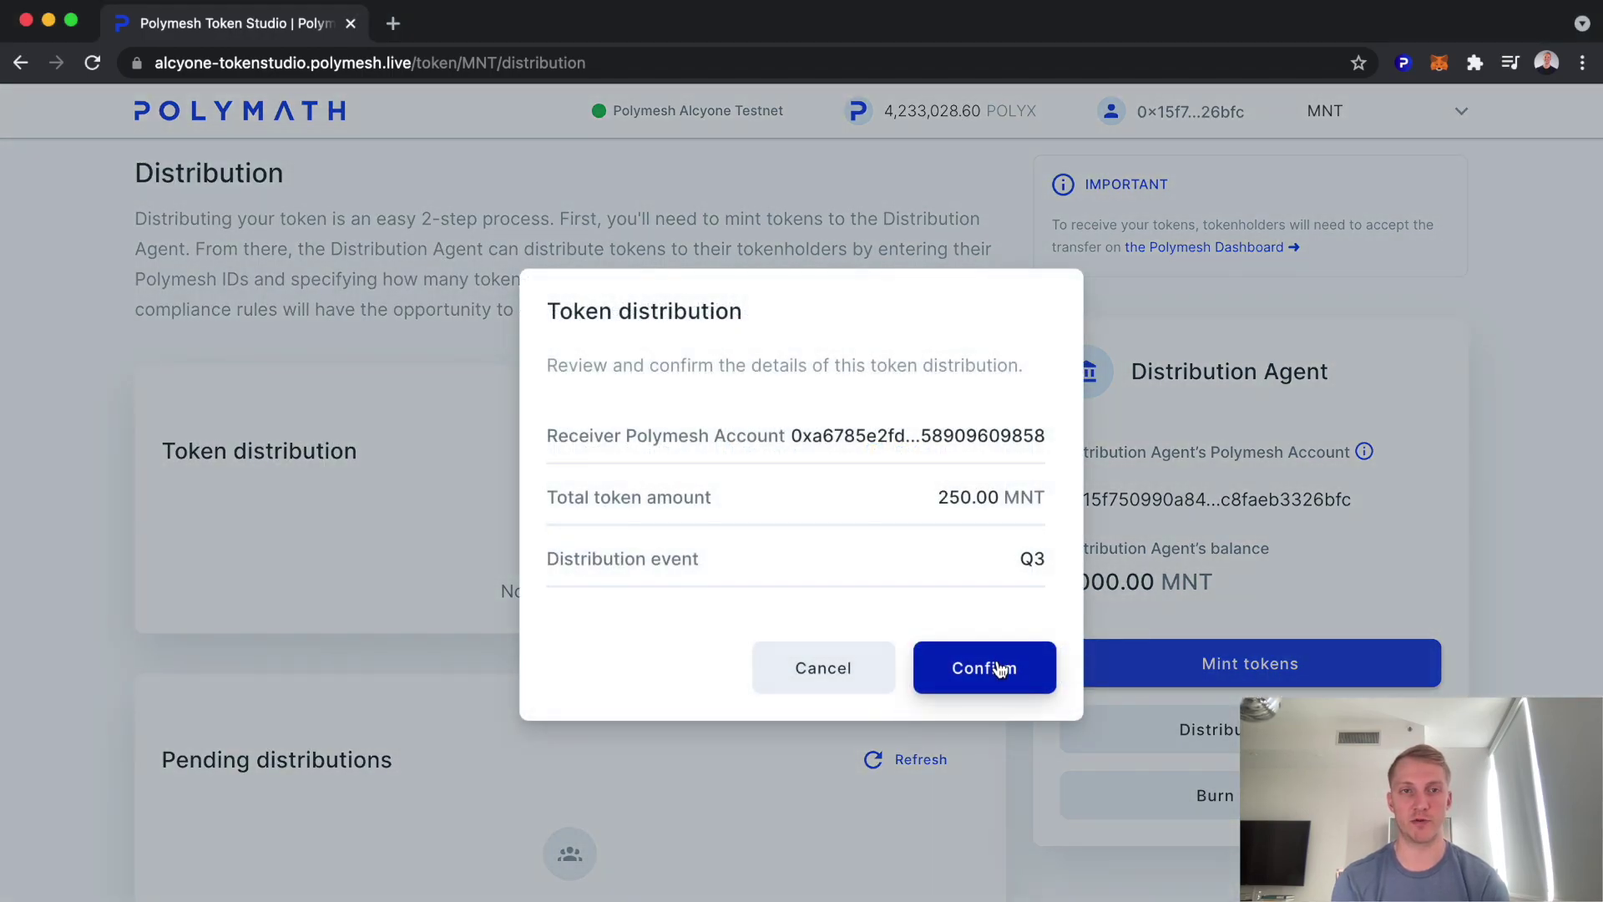
click(1000, 668)
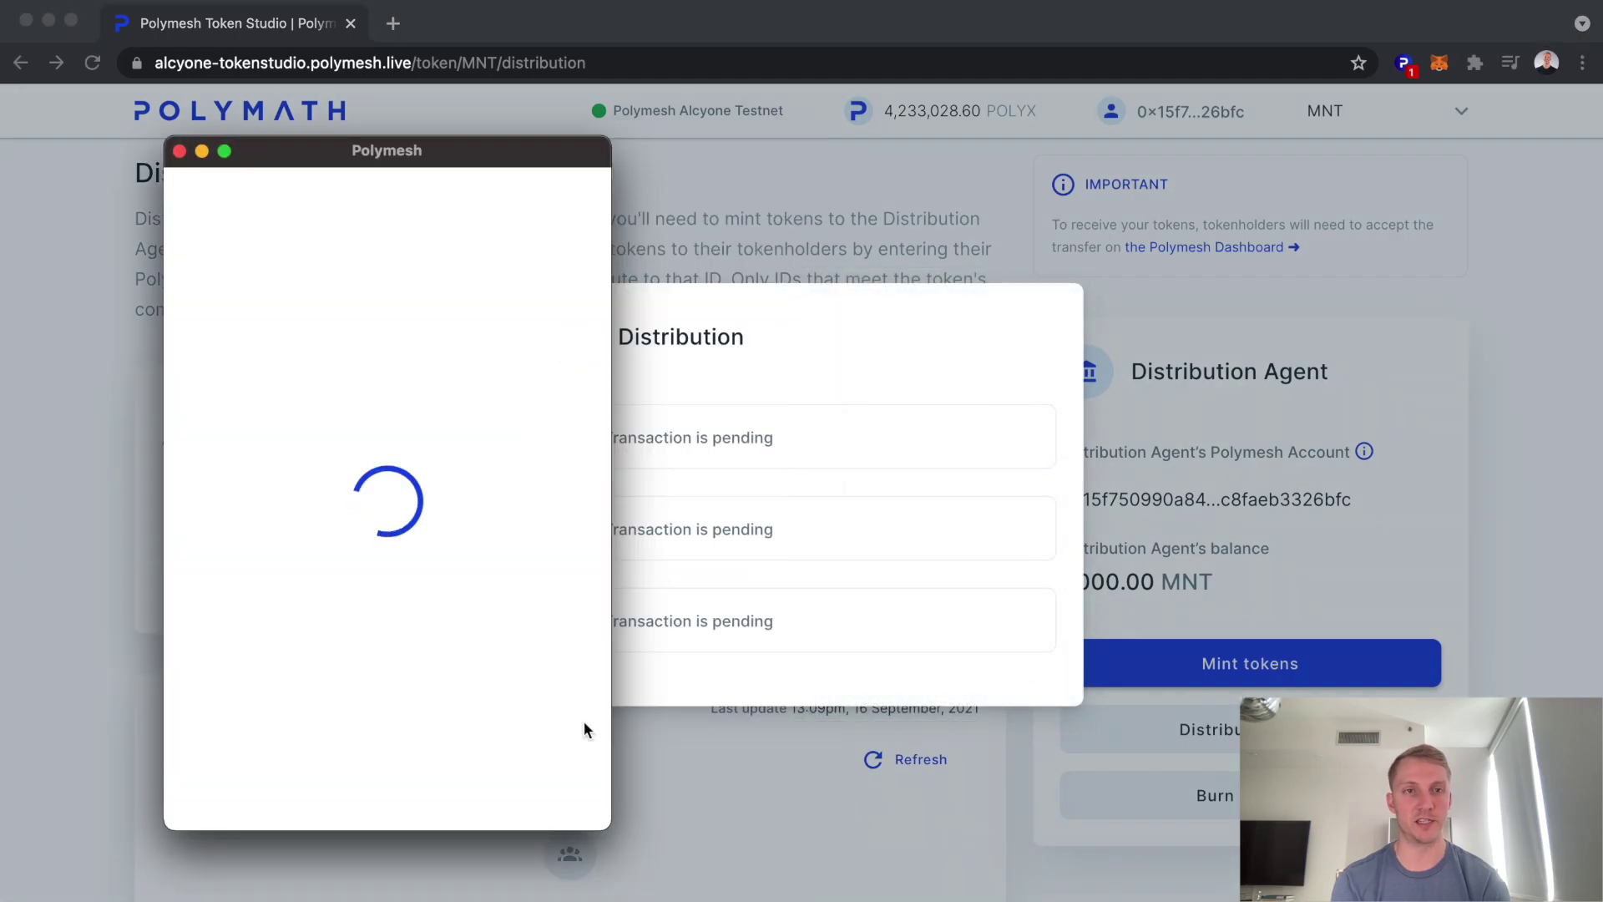
click(490, 796)
click(971, 733)
scroll(1021, 653, down, 1)
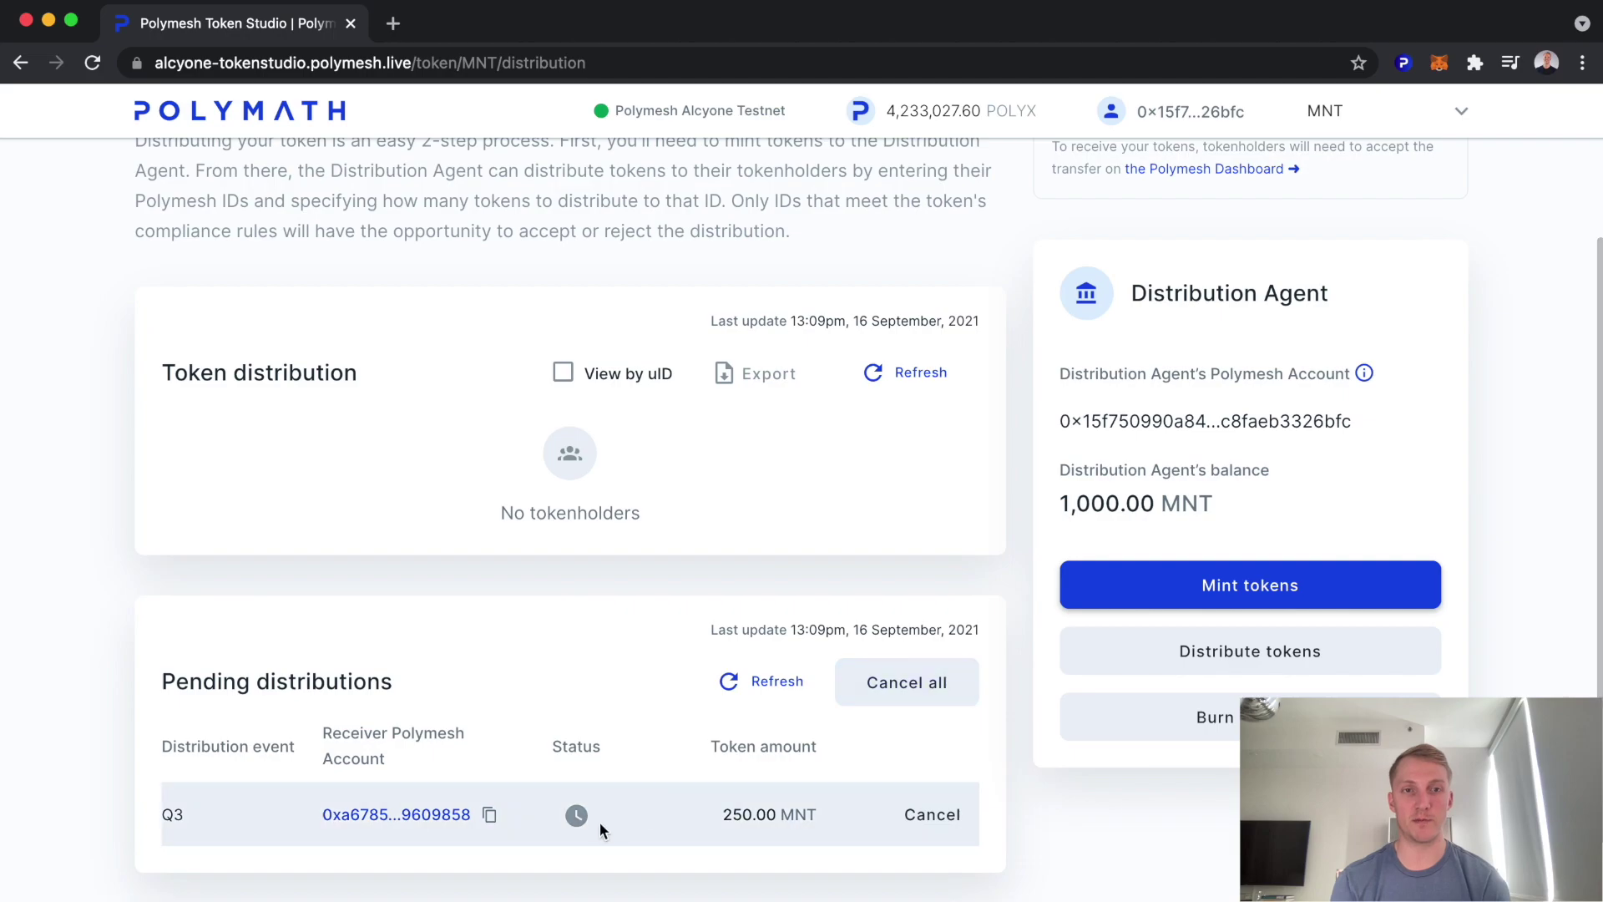
mouse_move(576, 823)
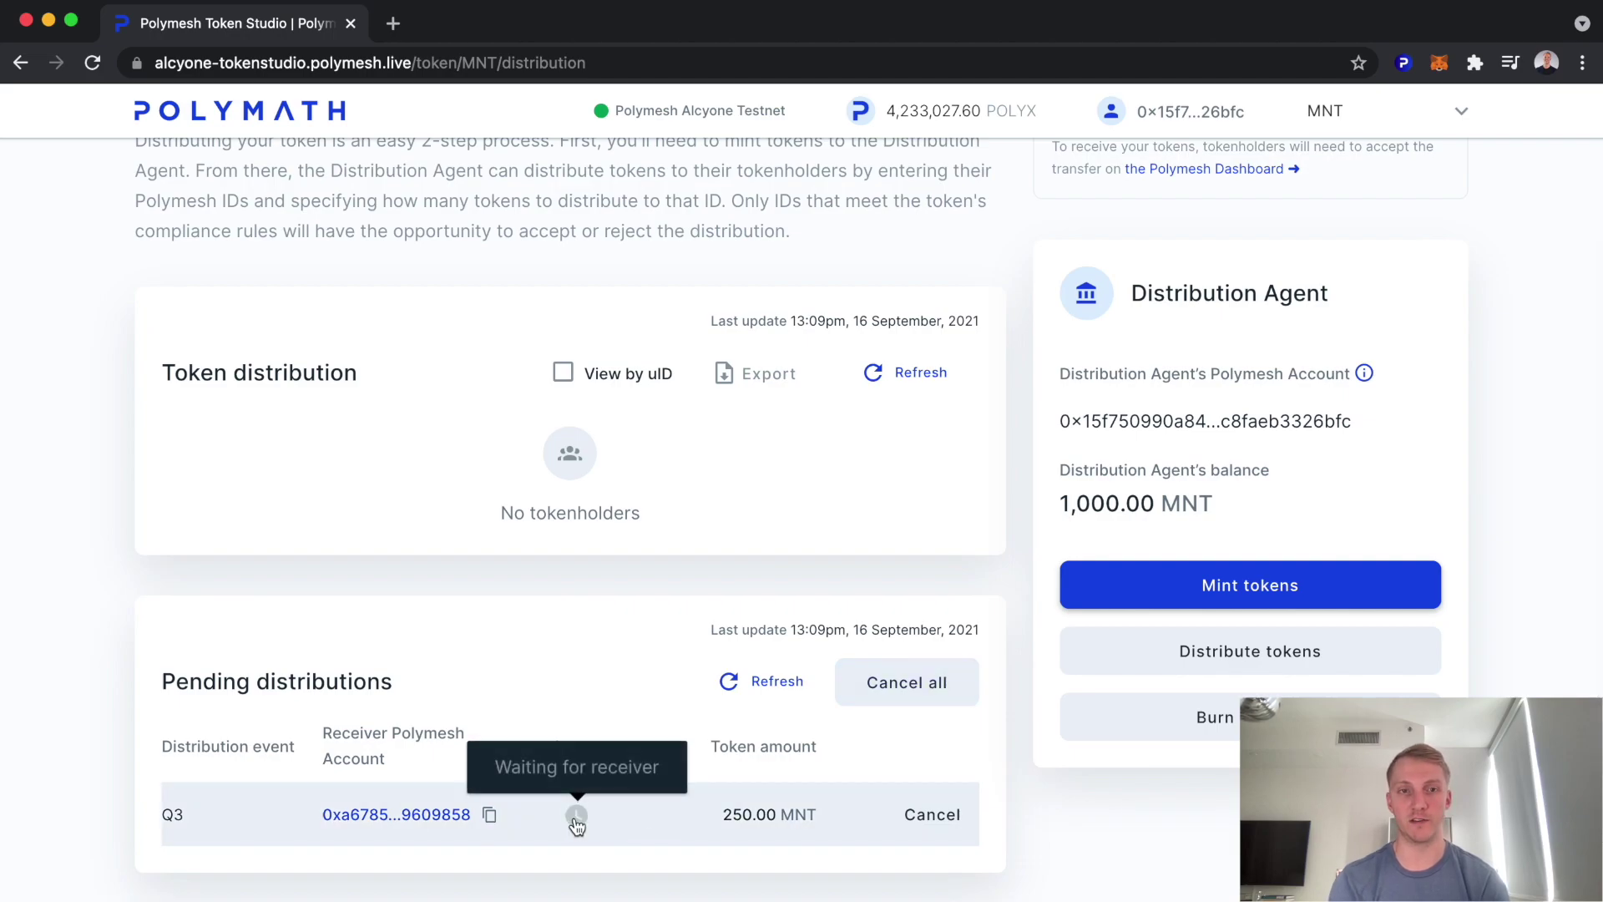
click(1403, 63)
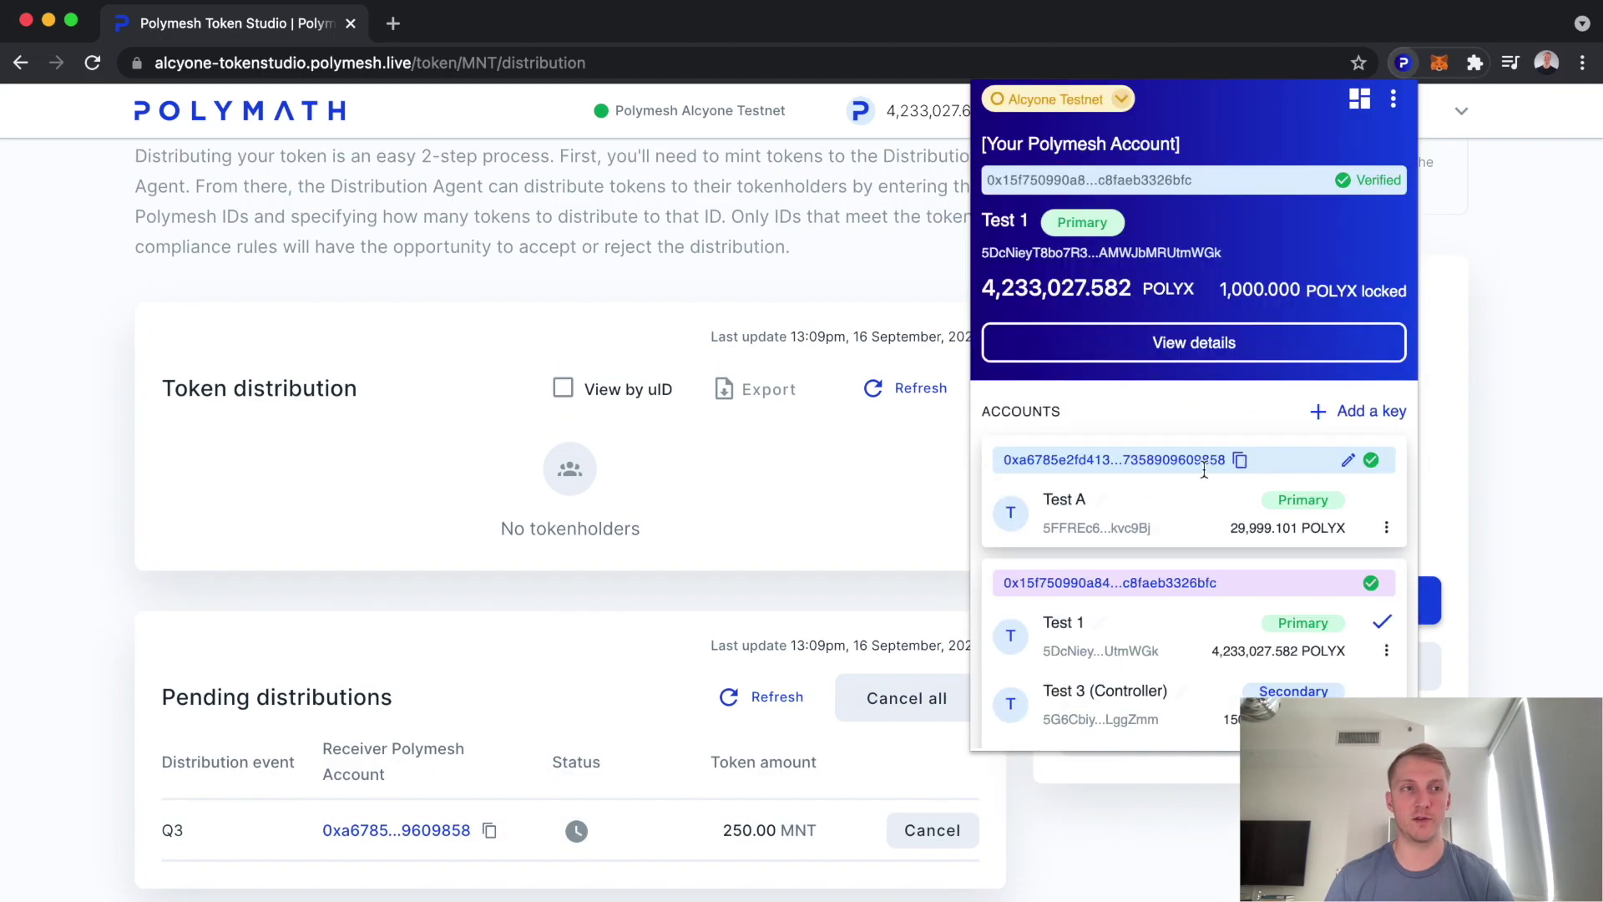
As investor Test A, start accepting the incoming 250 MNT by generating the attestation proof with the wallet password
click(1013, 518)
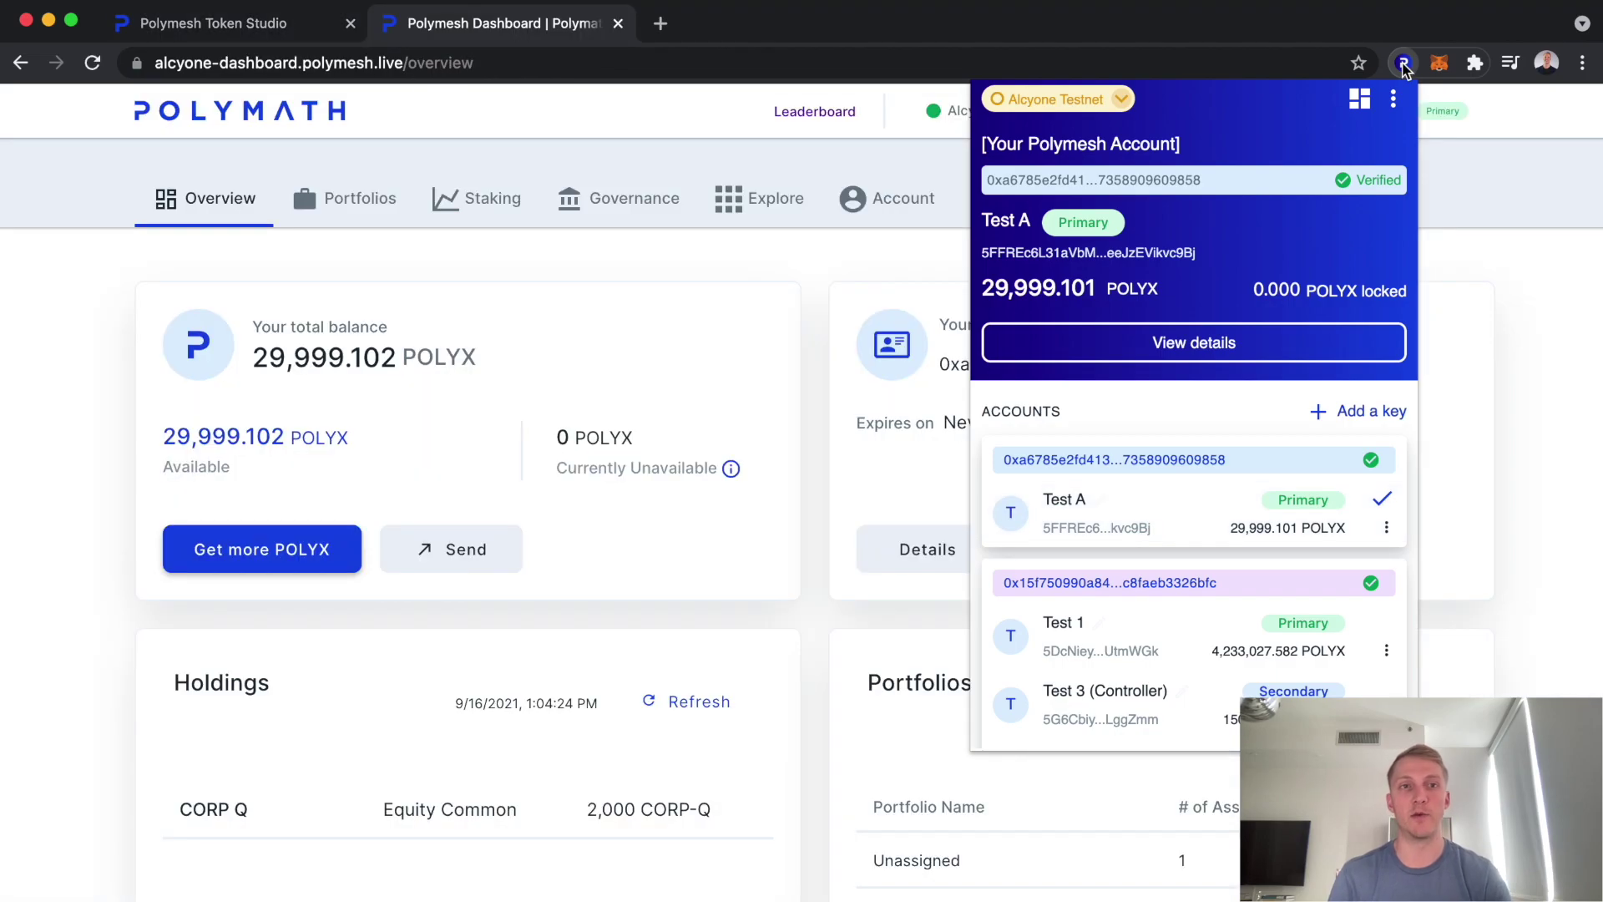
click(343, 200)
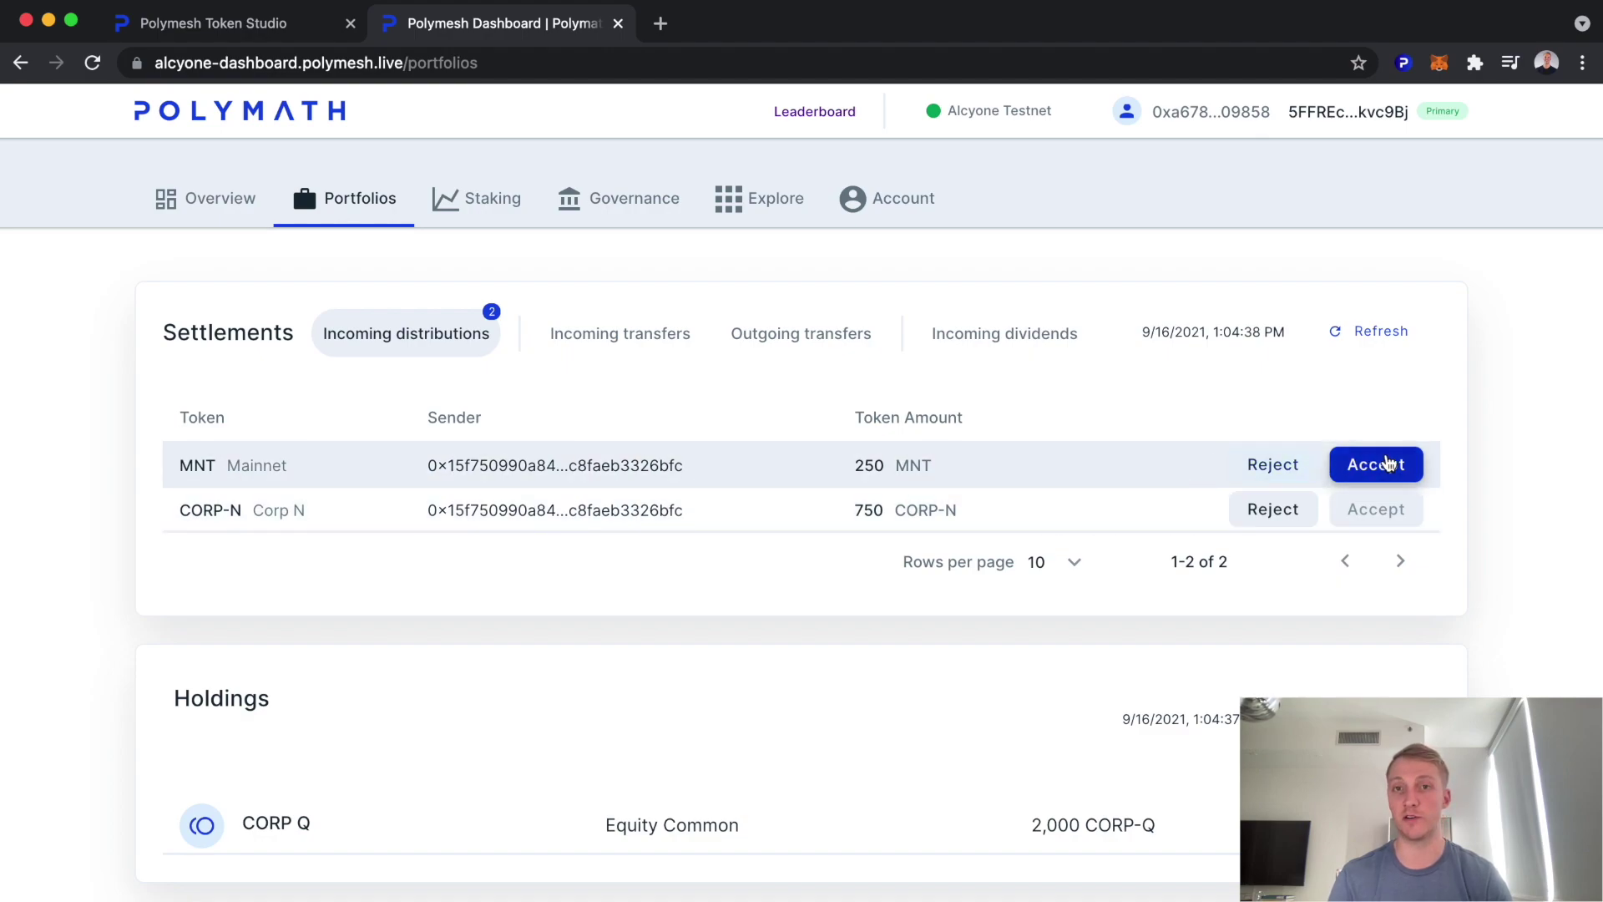
click(1375, 465)
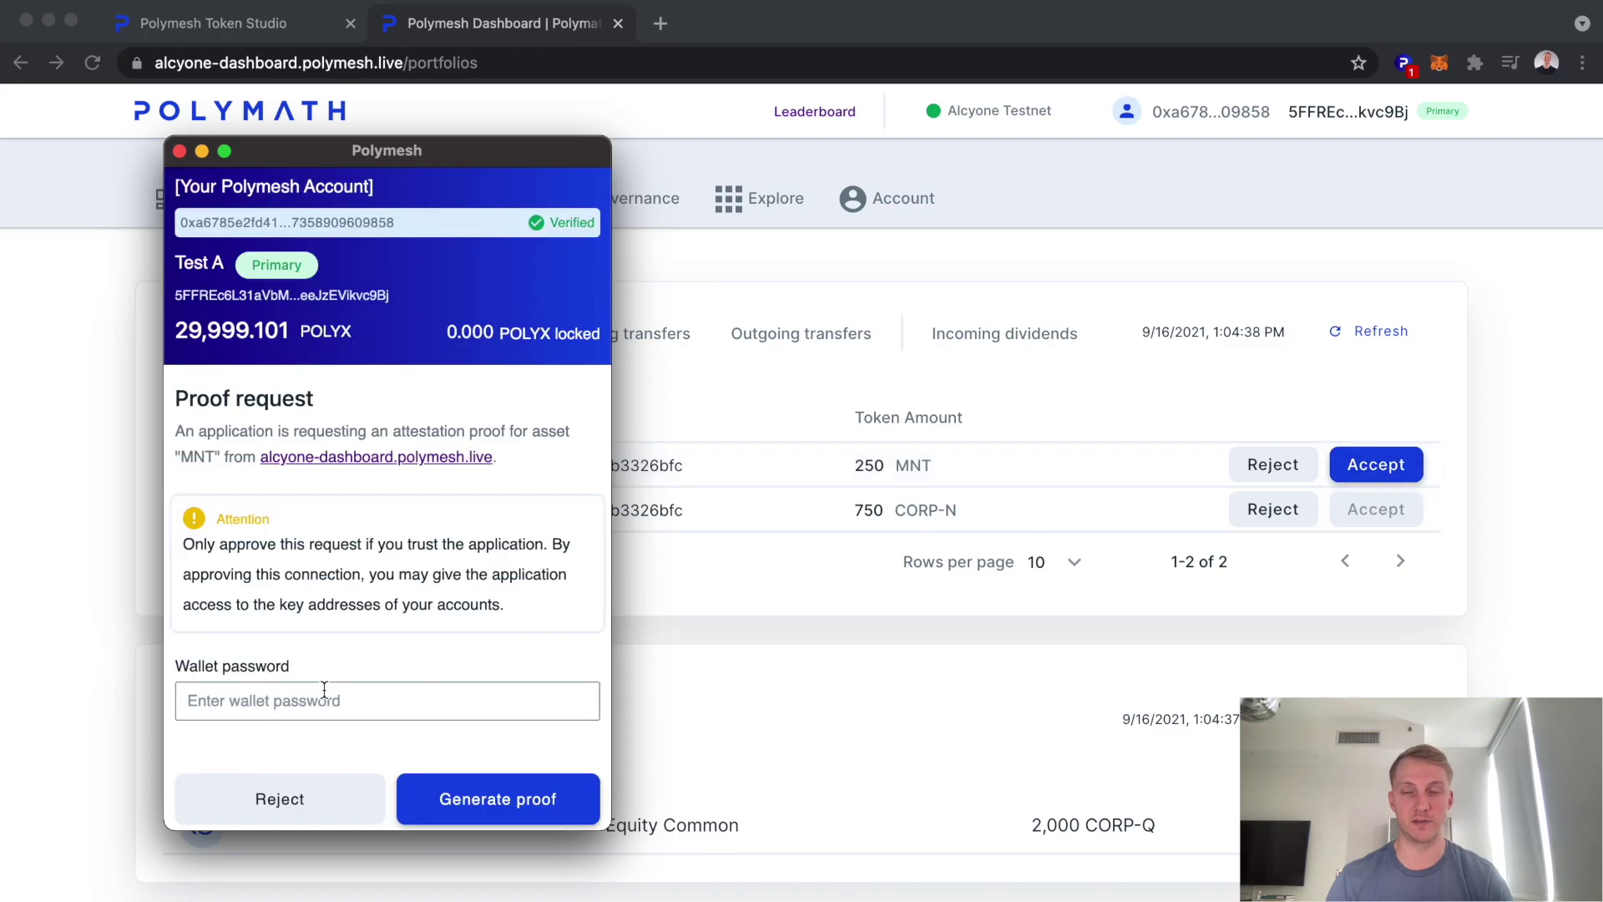
click(303, 701)
text(••••••)
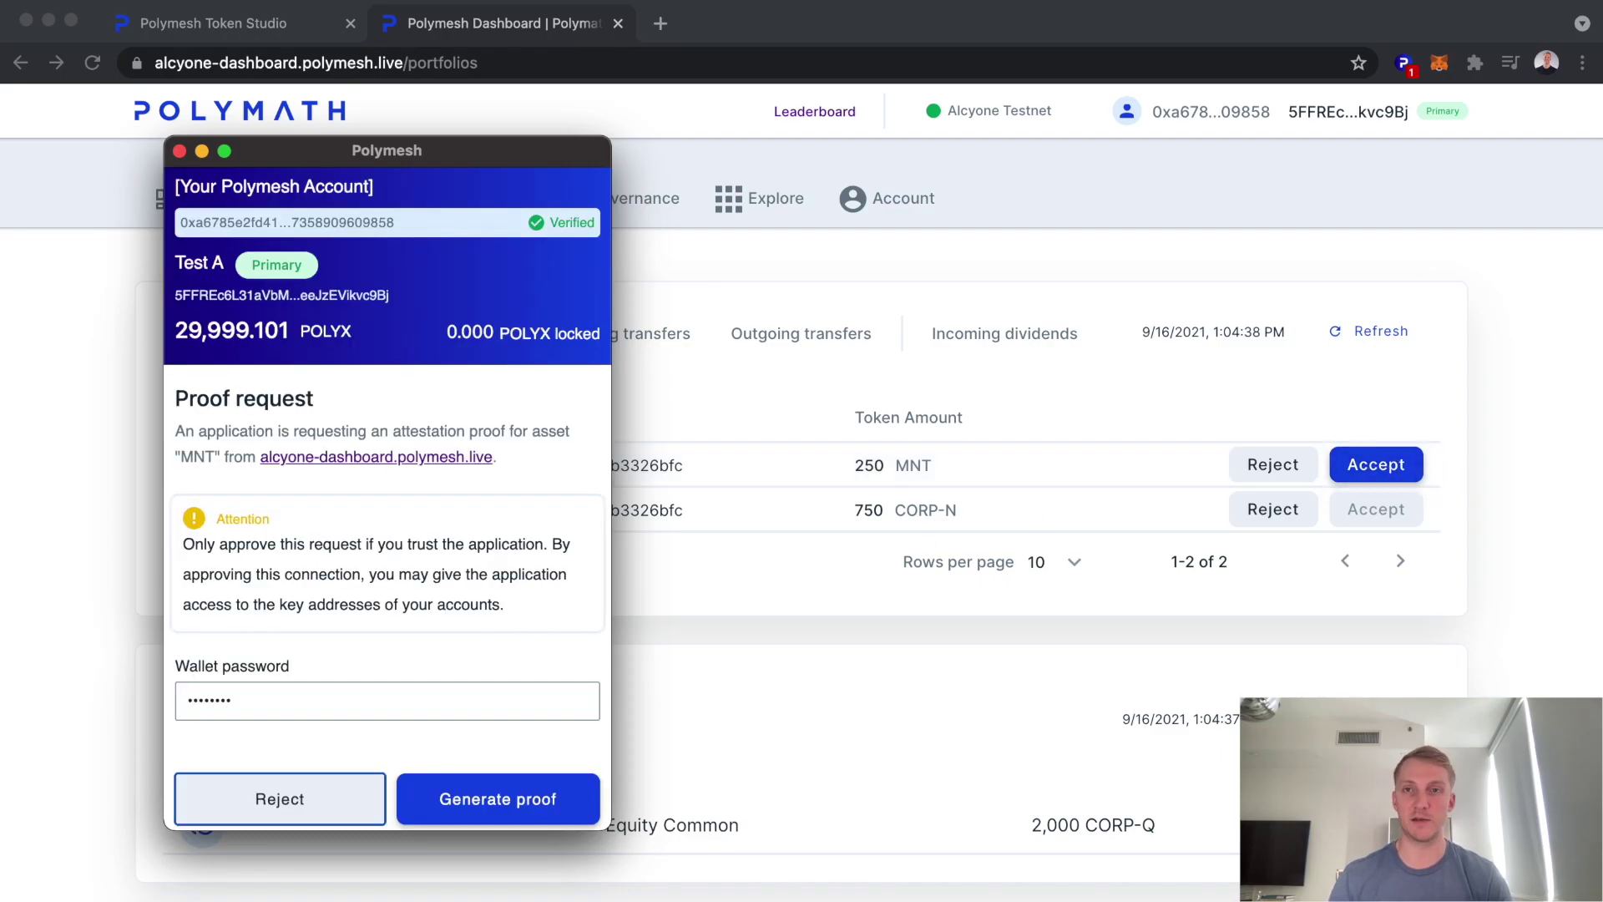
click(498, 799)
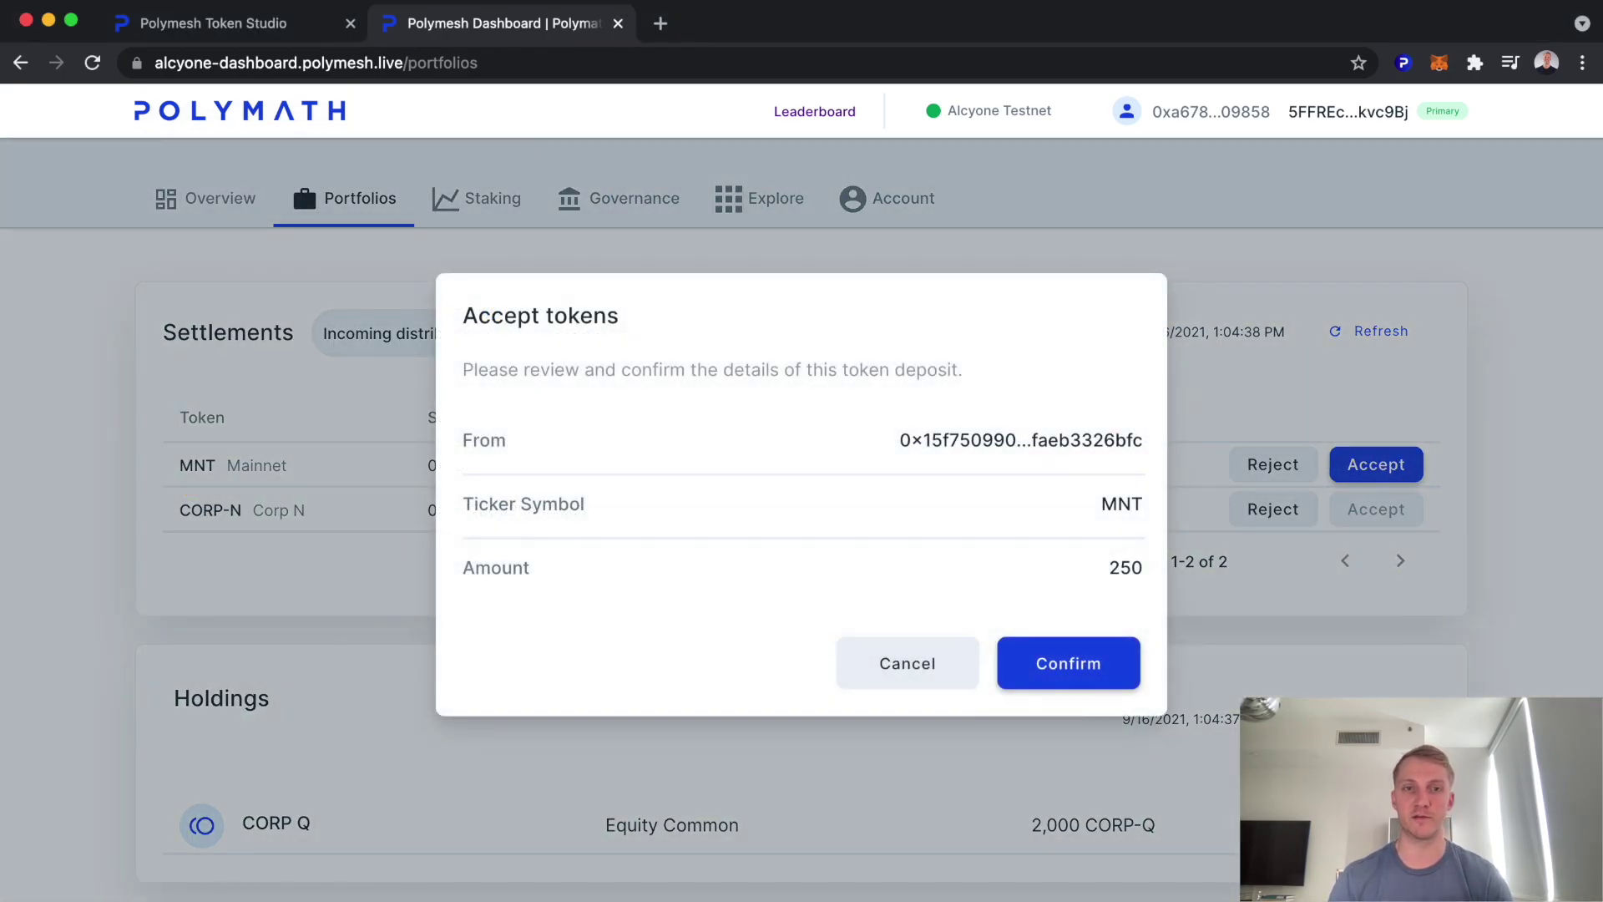
Confirm the 250 MNT deposit and sign it, remembering the wallet password for 15 minutes
click(1067, 663)
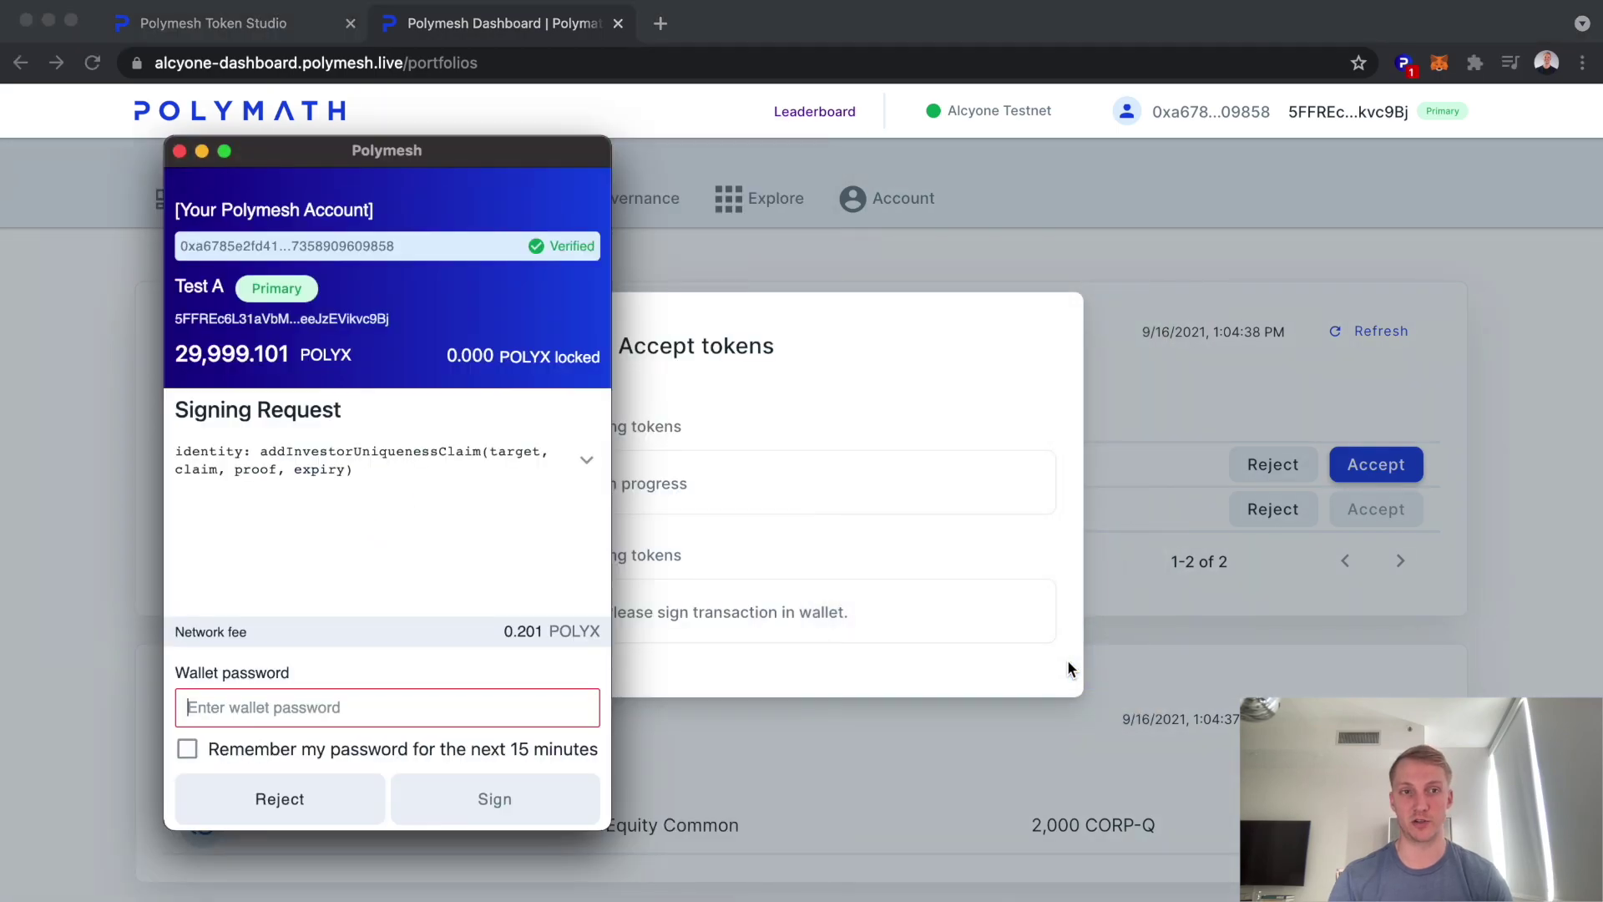
text(••••)
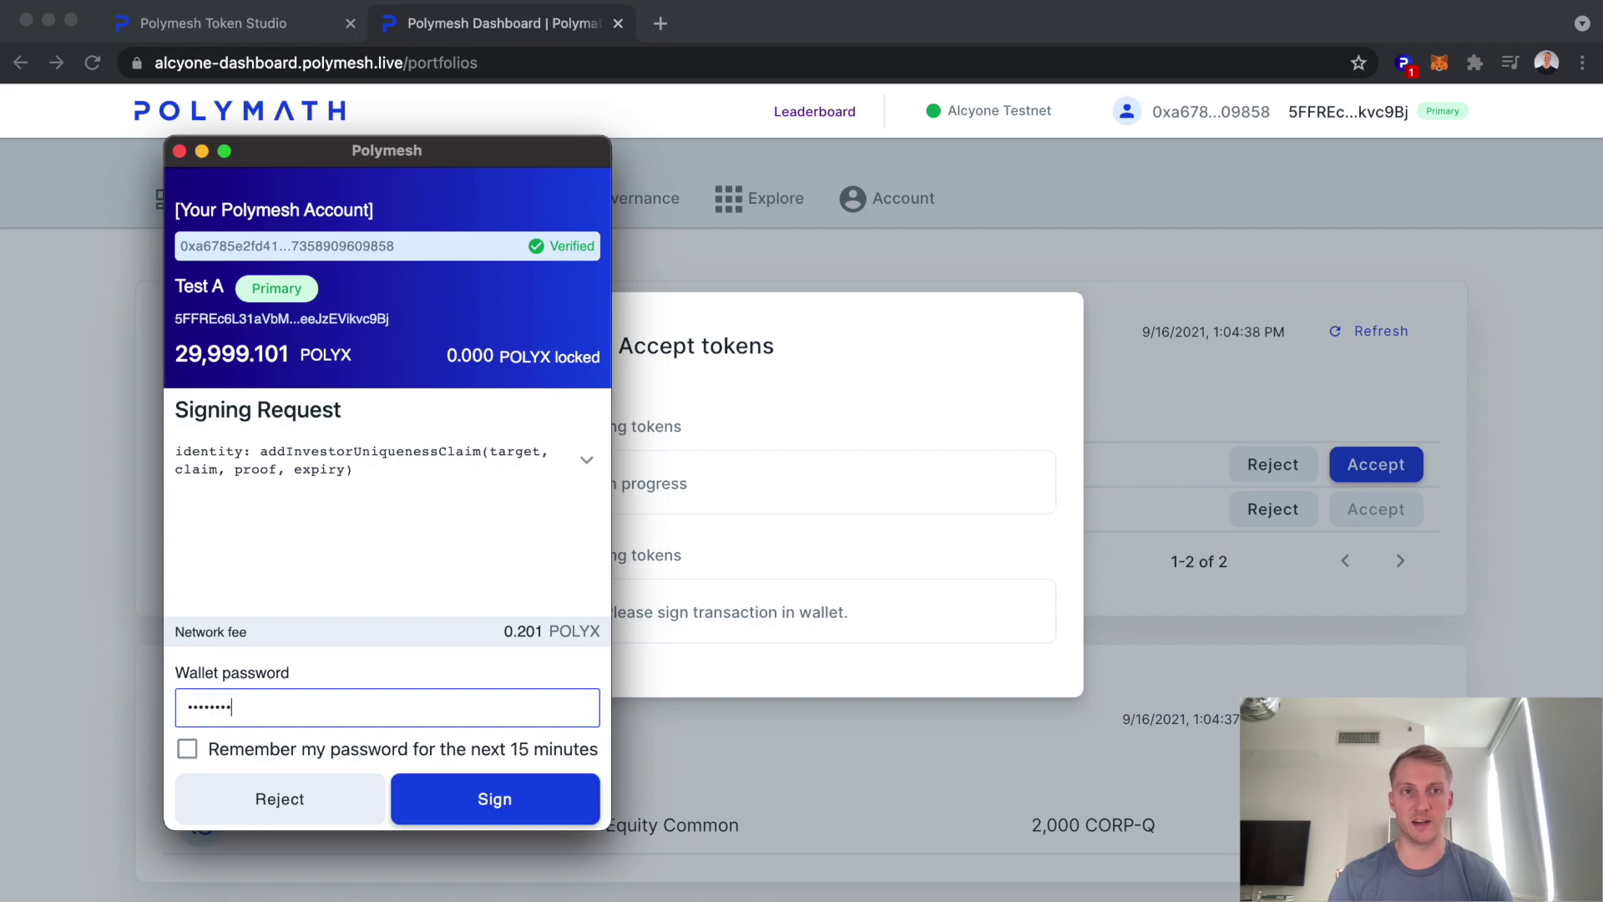
text(••••)
key(Tab)
key(space)
key(Tab)
key(Tab)
key(Return)
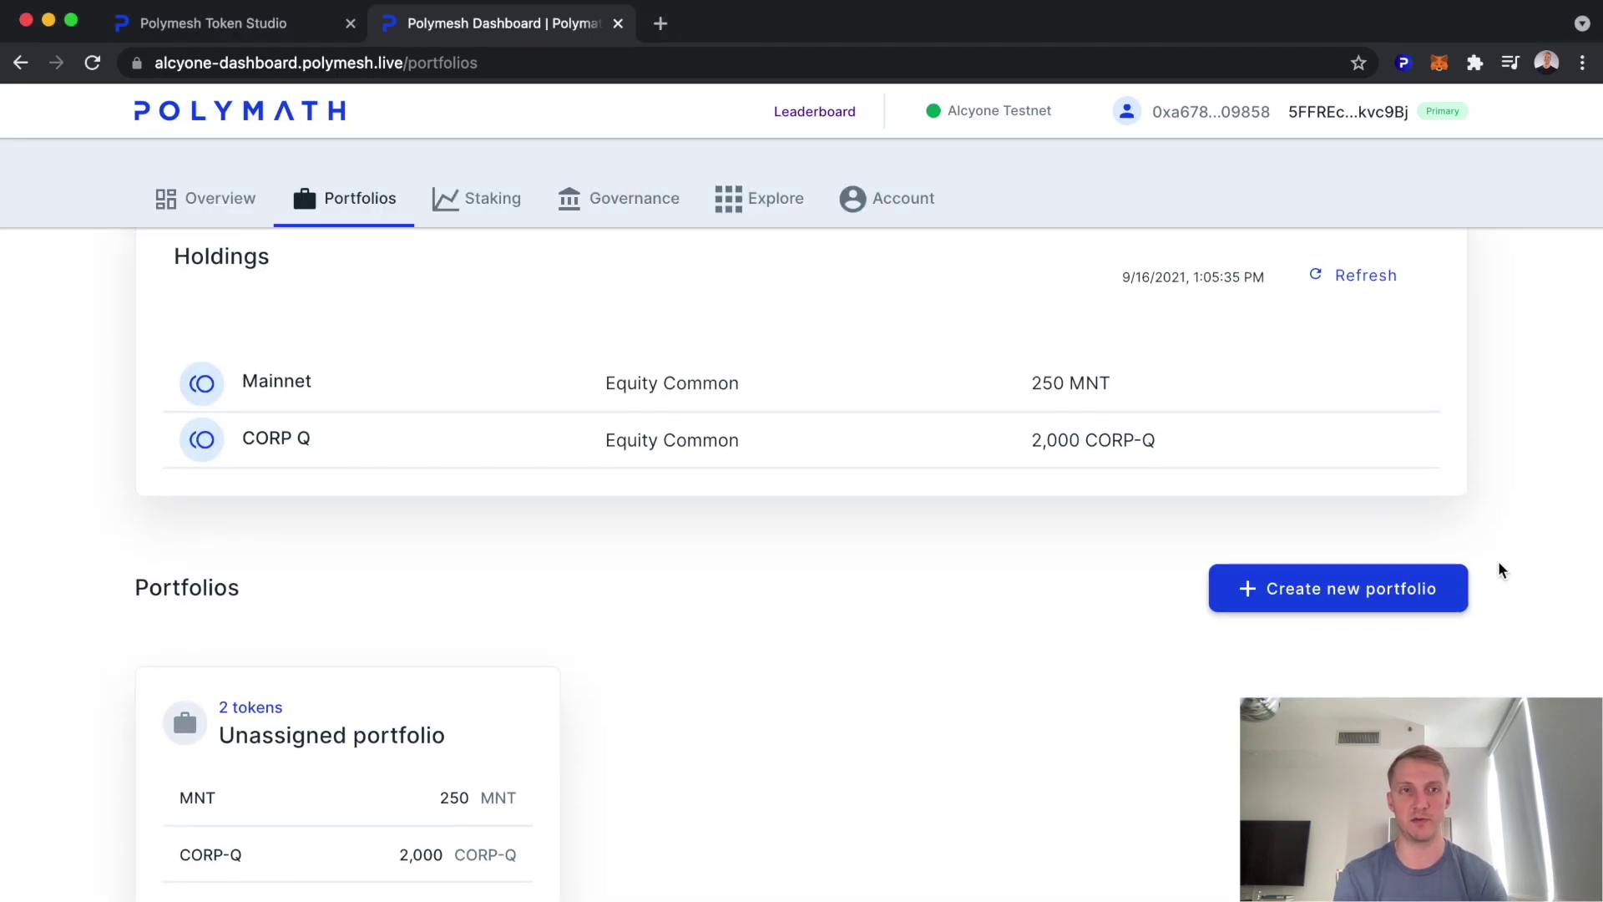
Create a new portfolio named 'US Common Equity'
click(1340, 591)
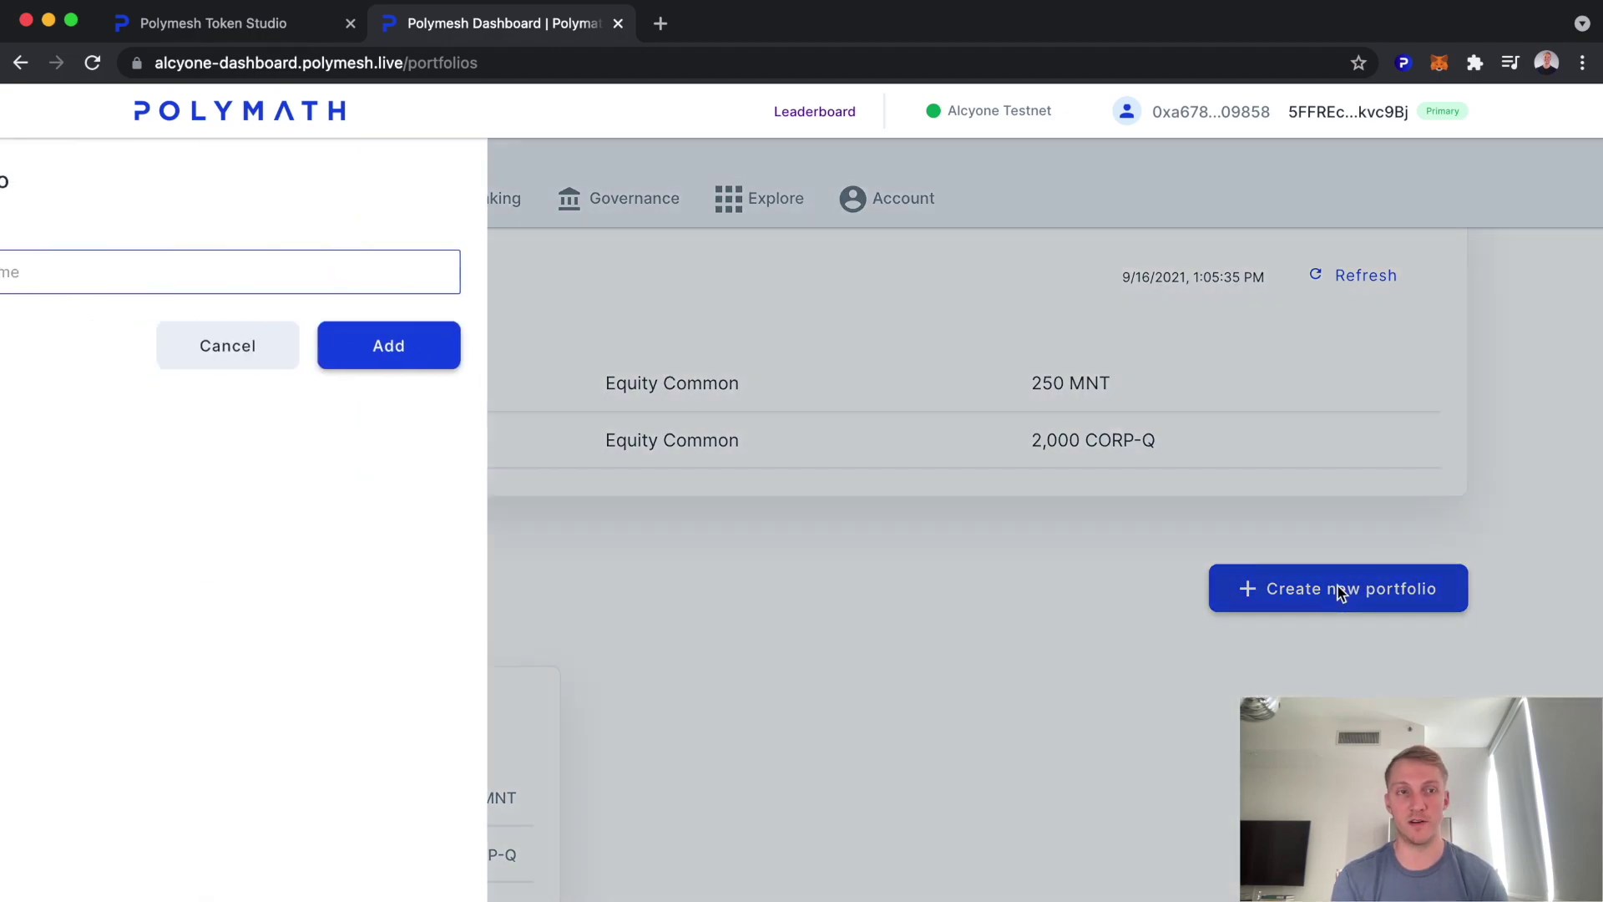
text(US Common Equity)
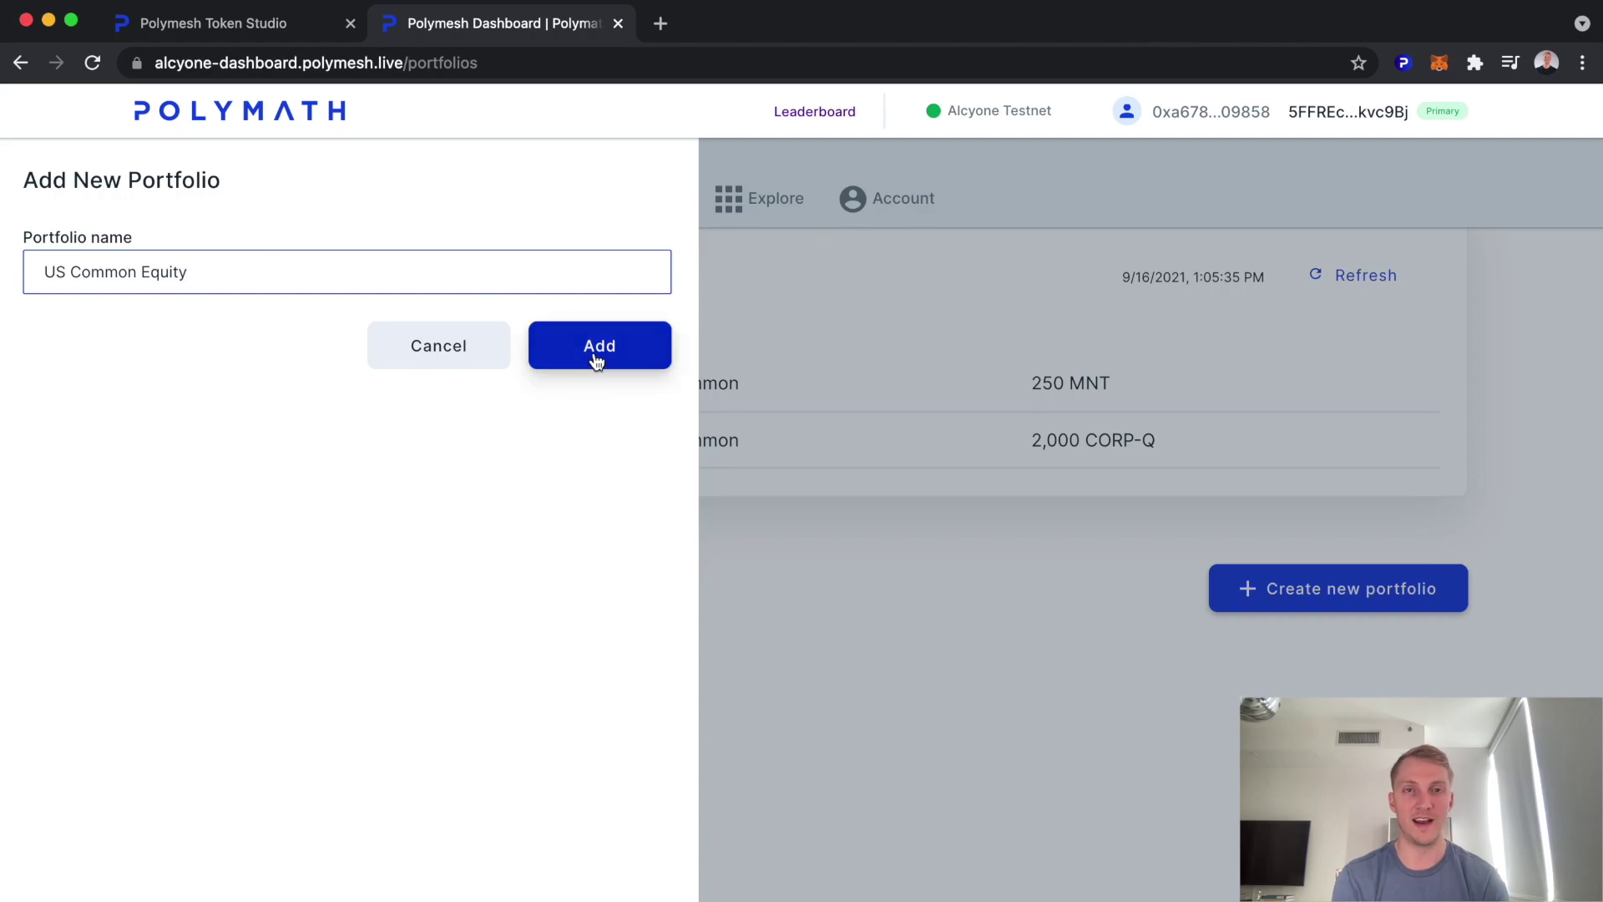
click(597, 365)
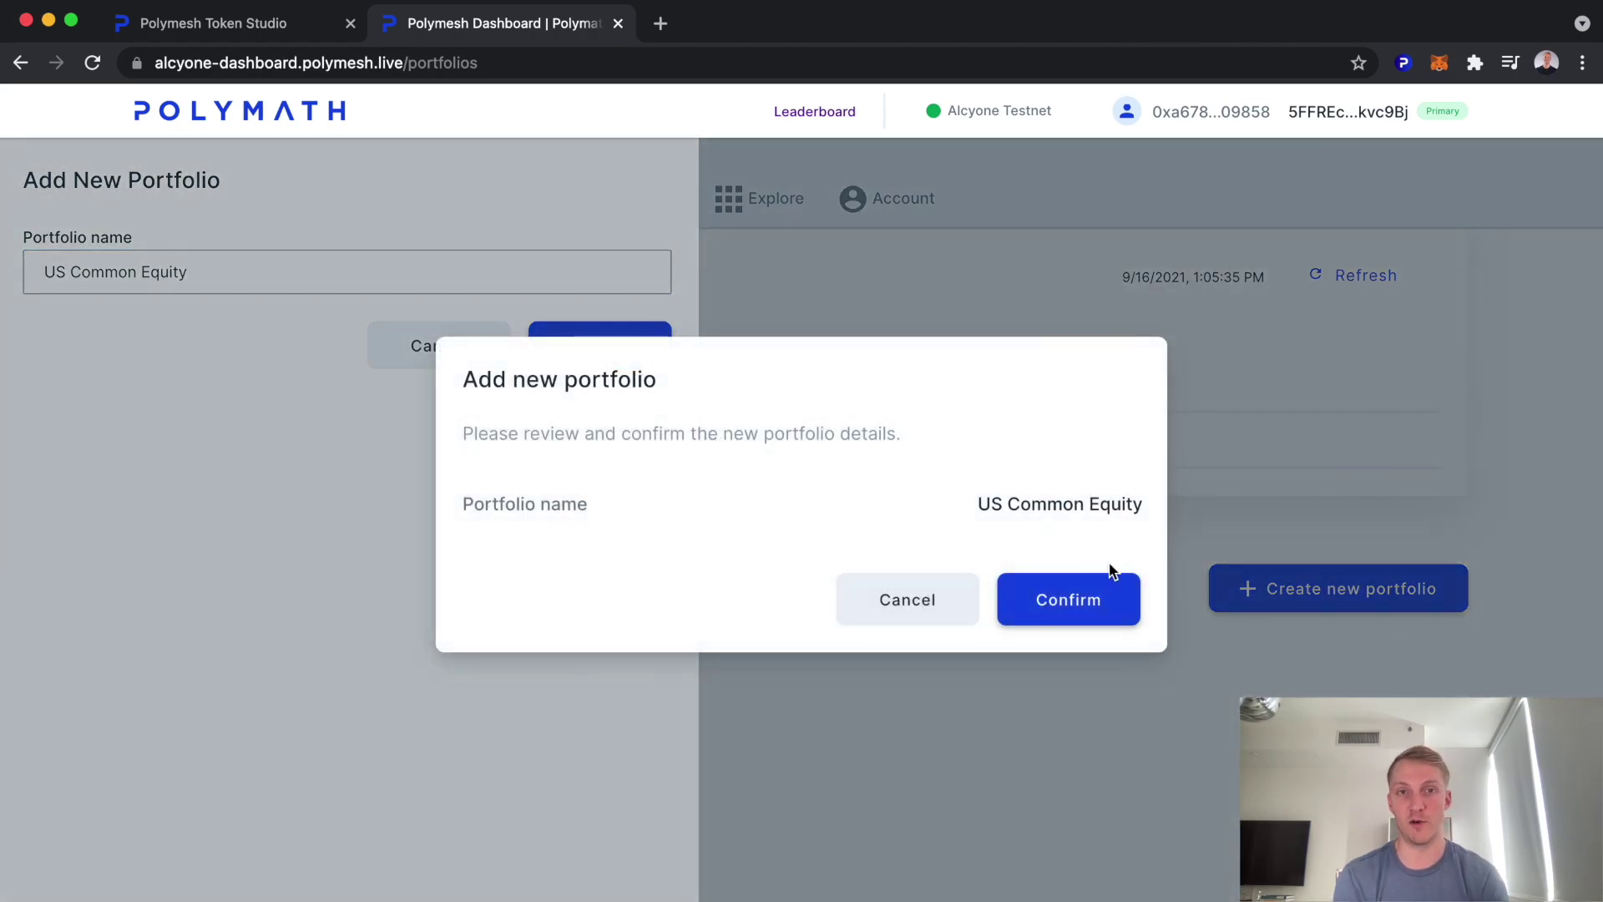
click(1121, 599)
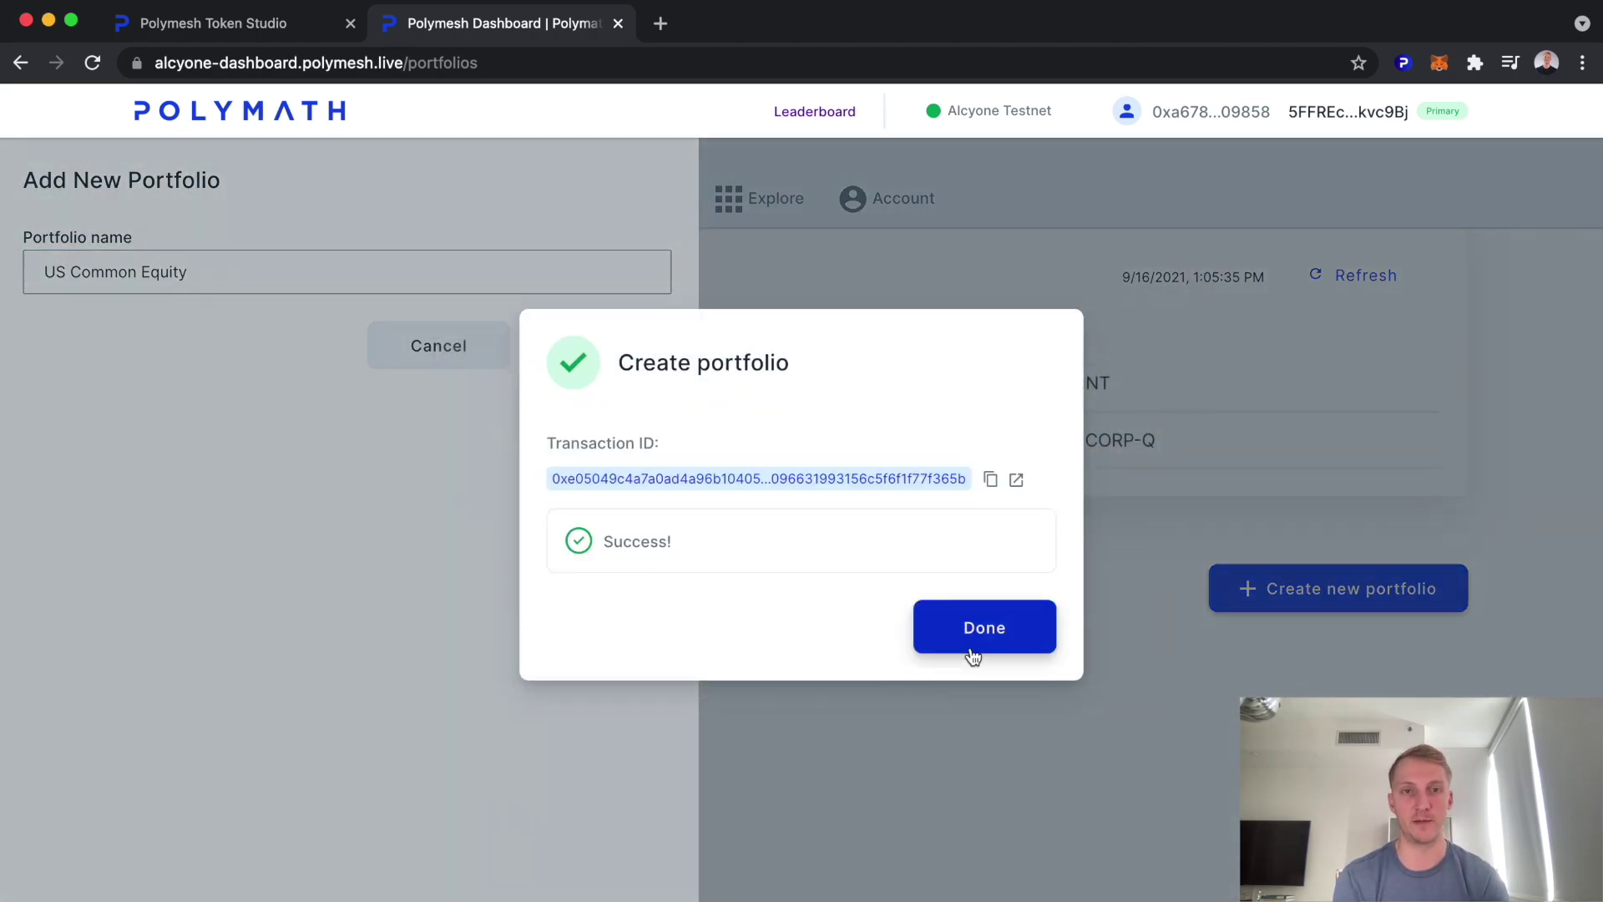
click(975, 639)
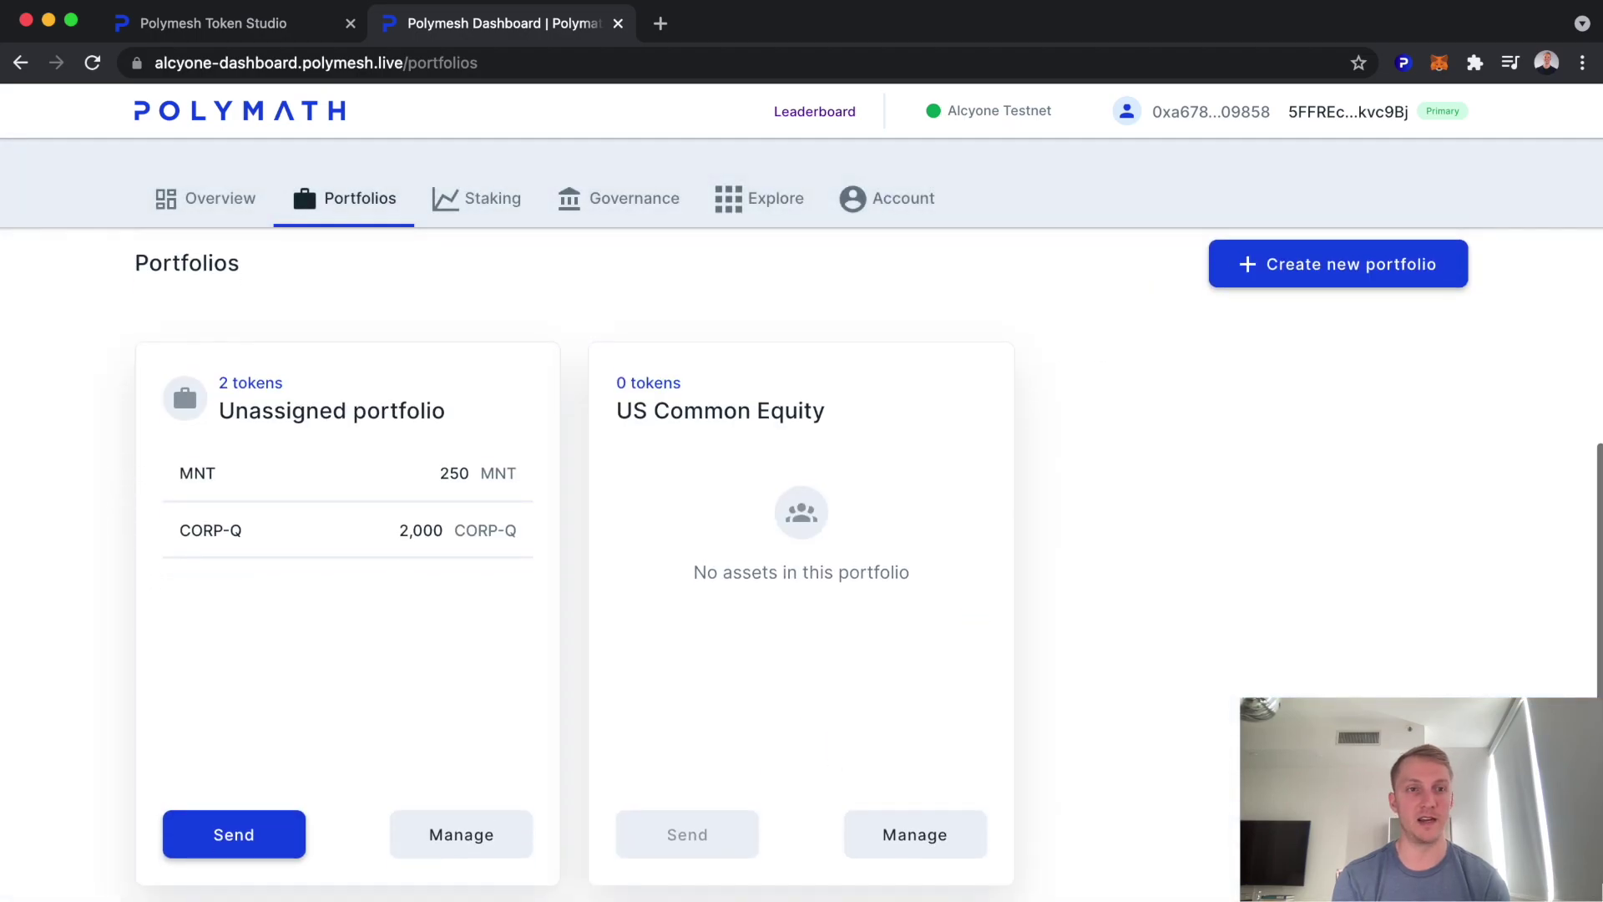
Send 250 Mainnet (MNT) from the Unassigned portfolio to US Common Equity and sign the transfer
click(248, 834)
click(123, 286)
click(126, 332)
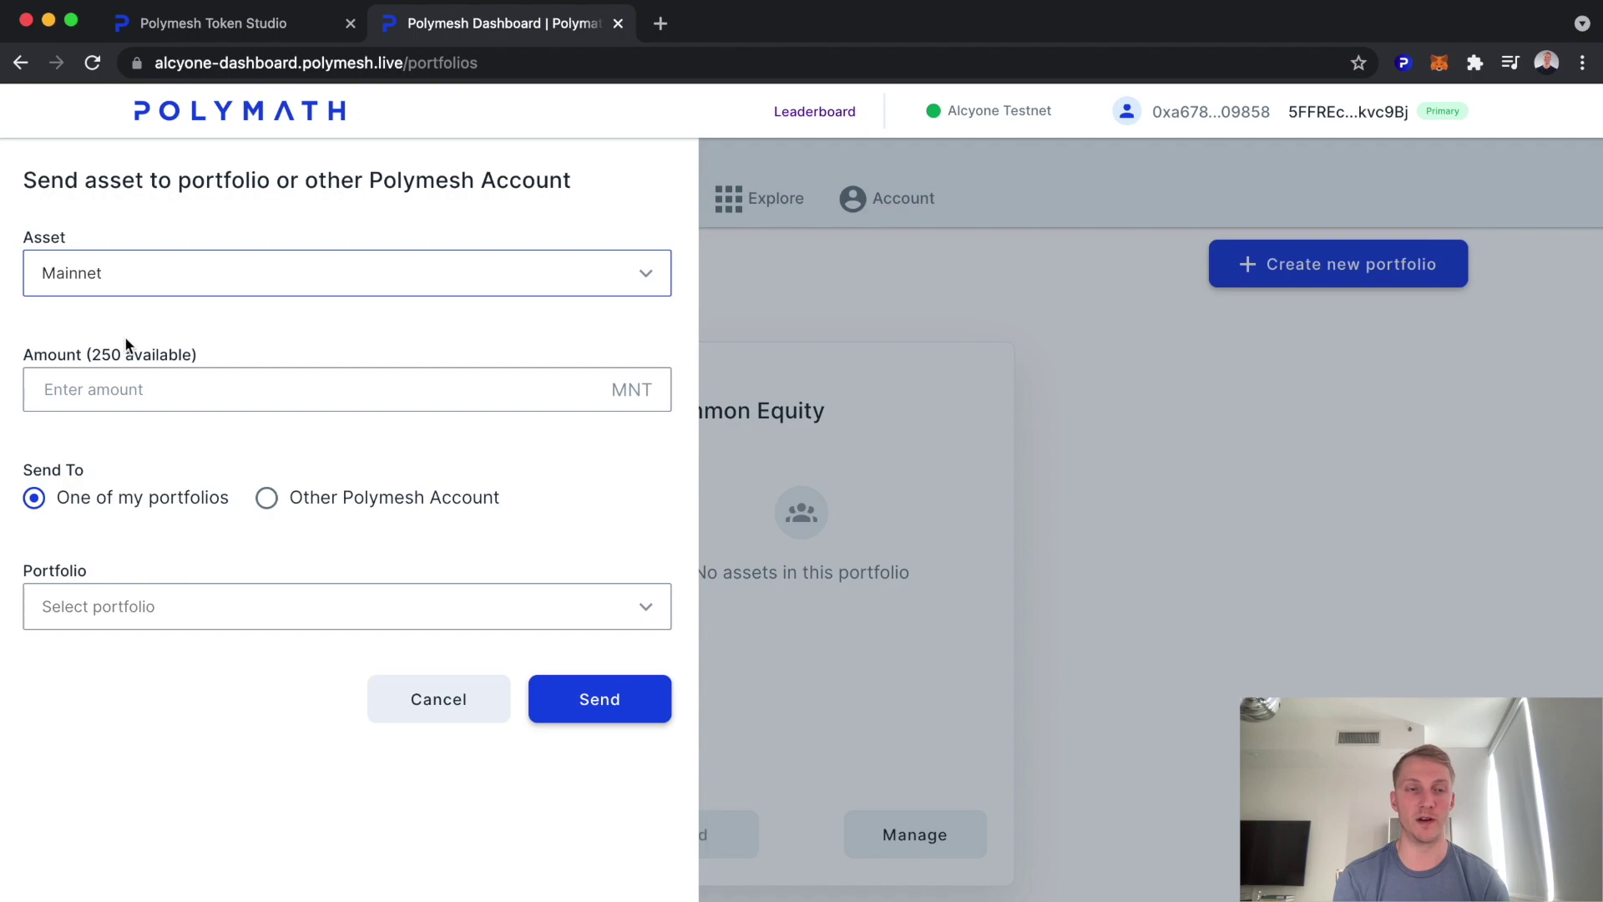
click(117, 388)
text(250)
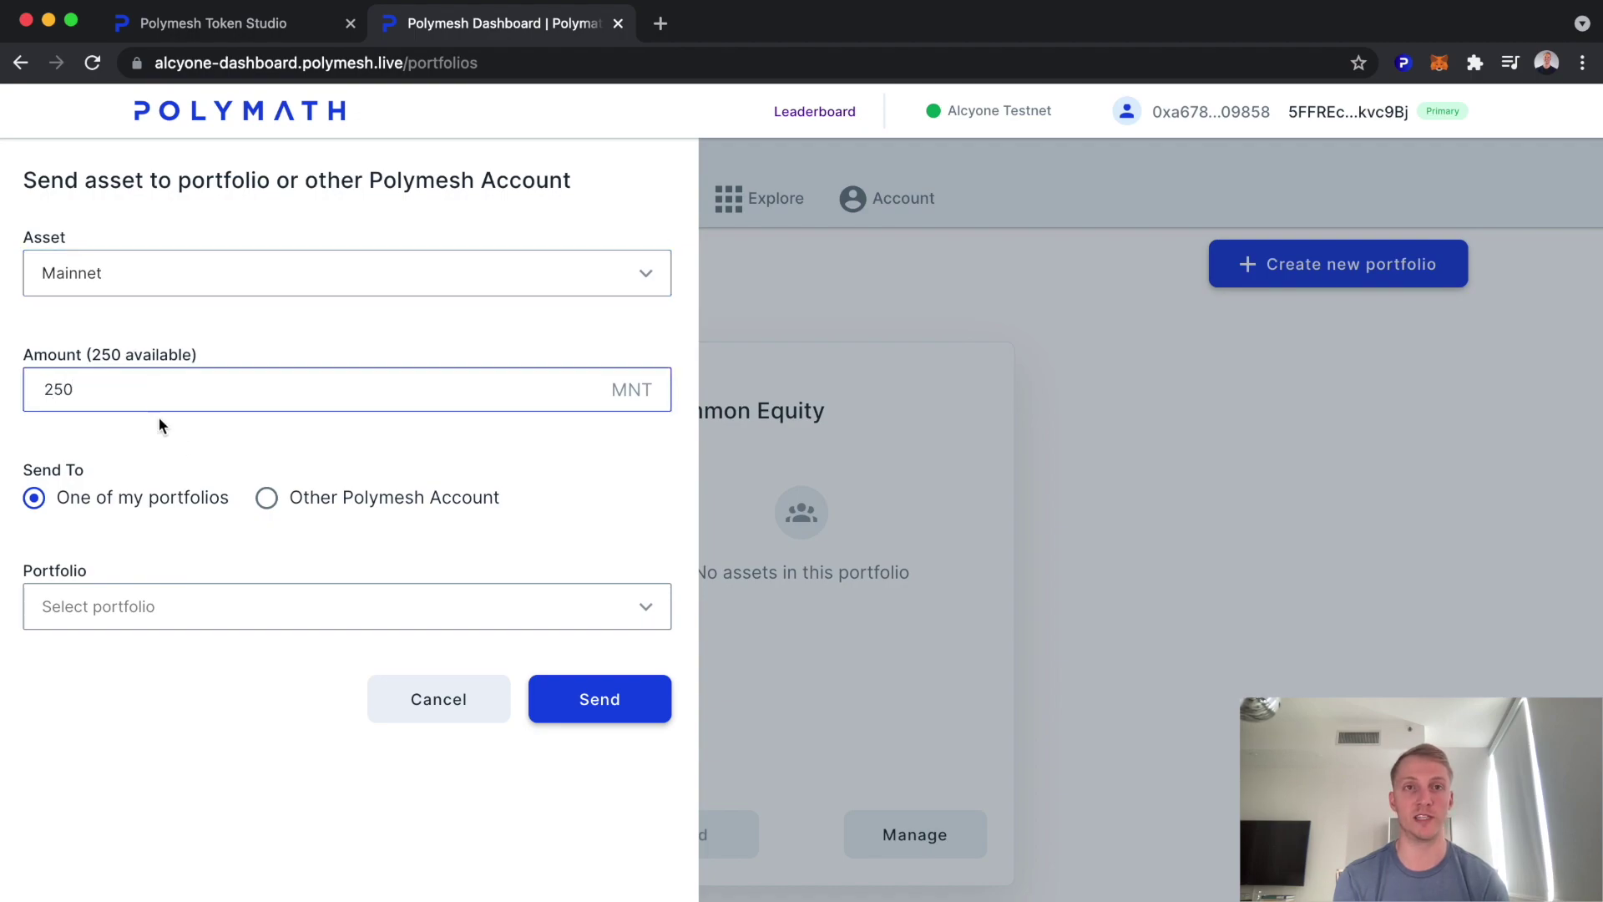
click(243, 601)
click(207, 662)
click(625, 709)
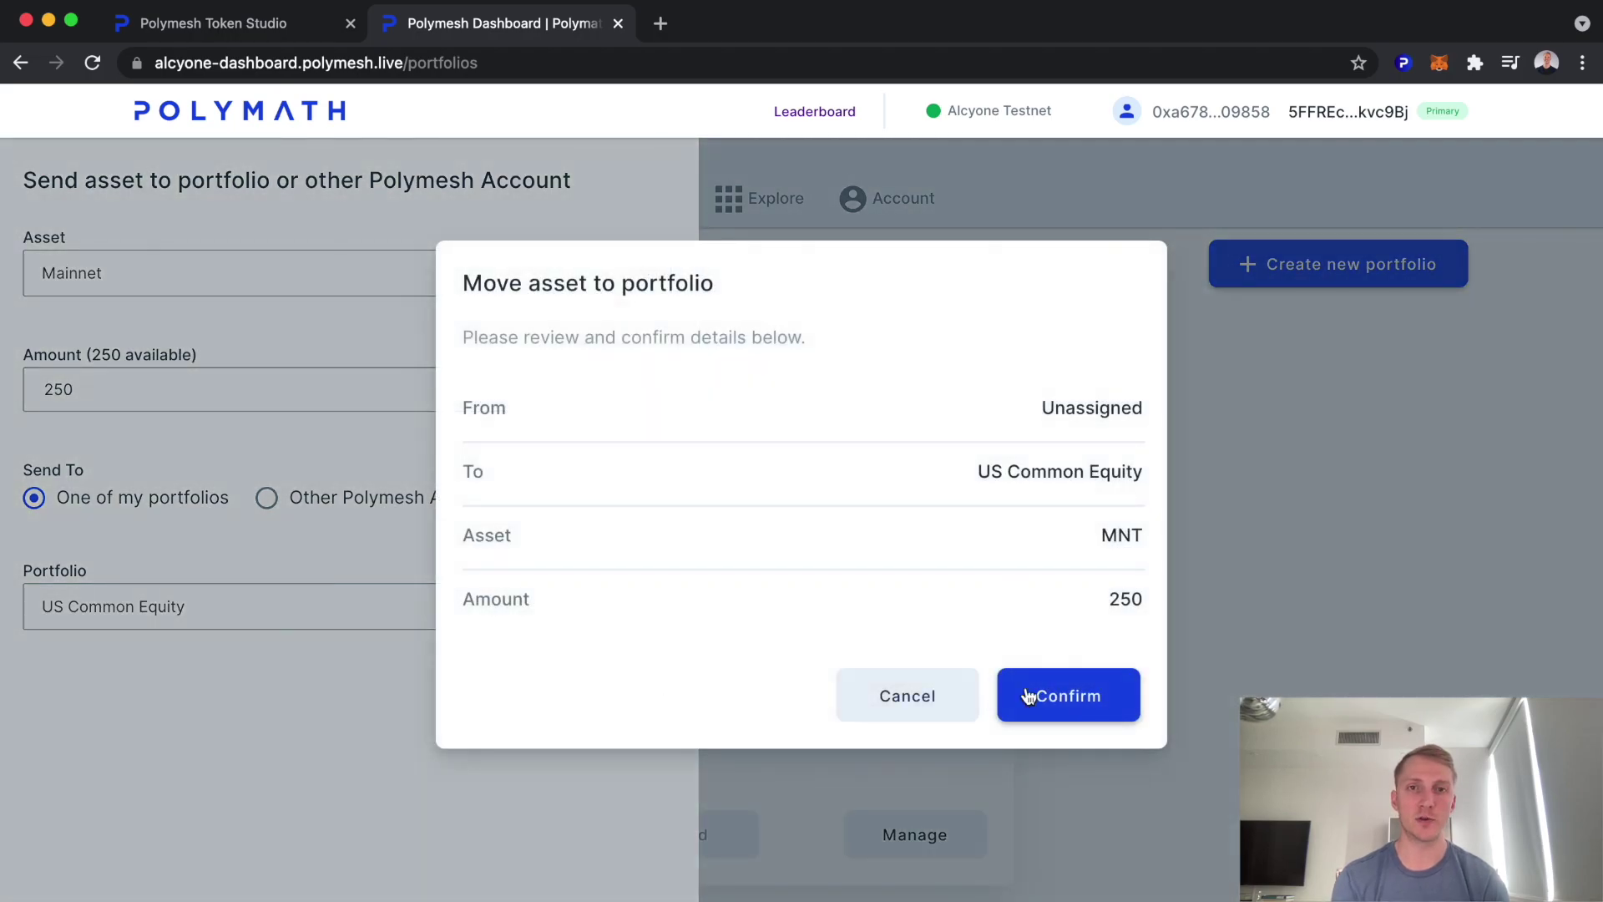
click(1096, 698)
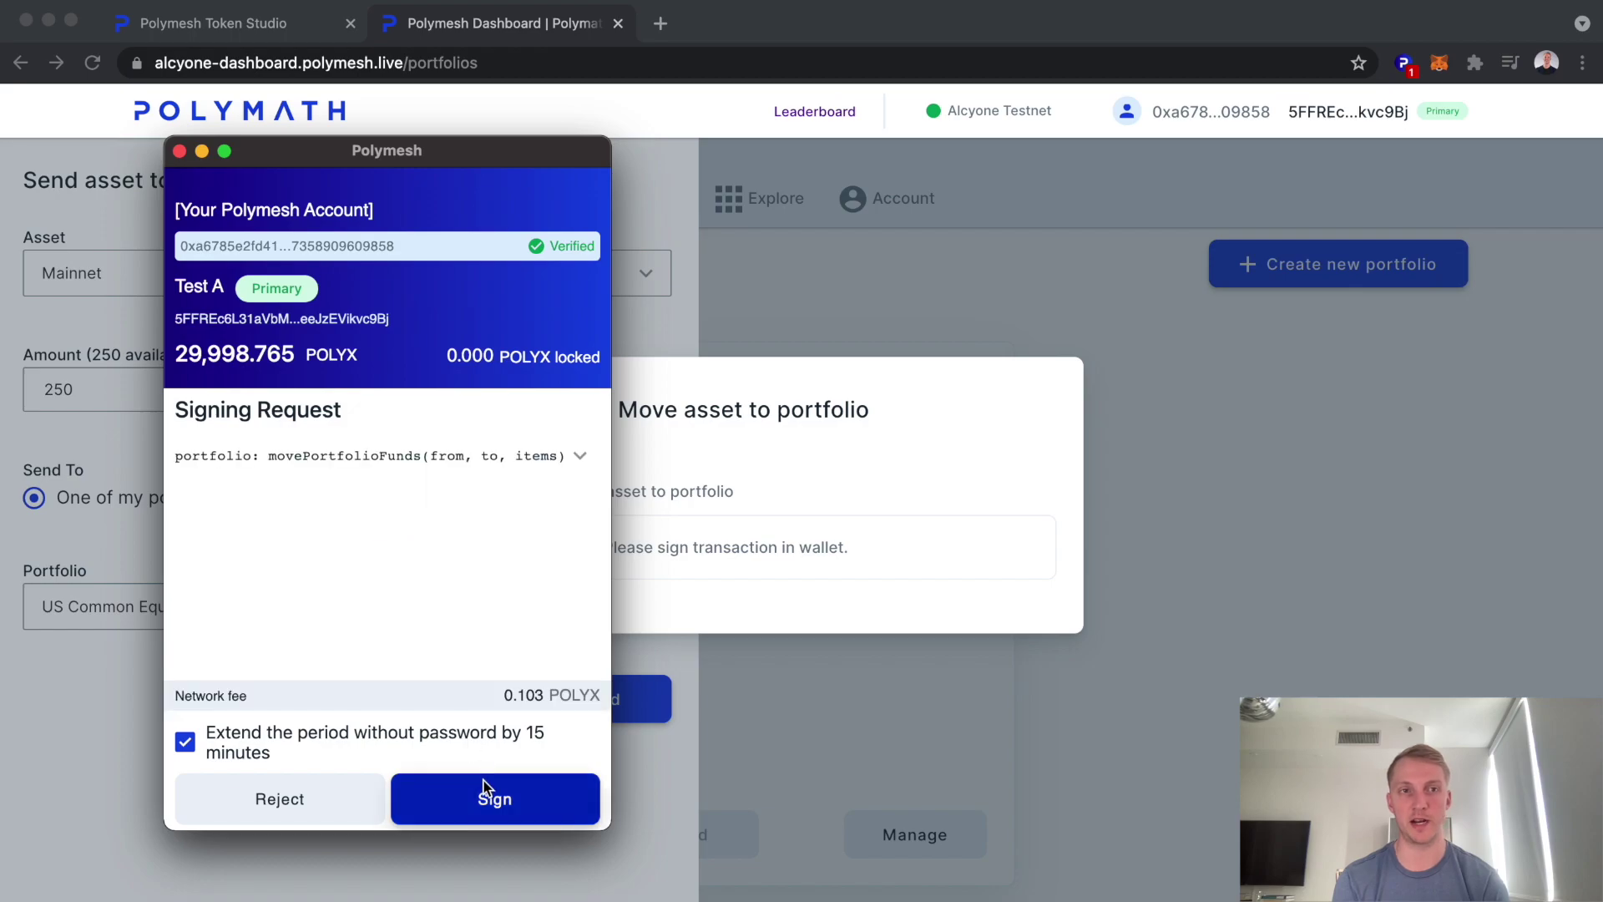
click(485, 793)
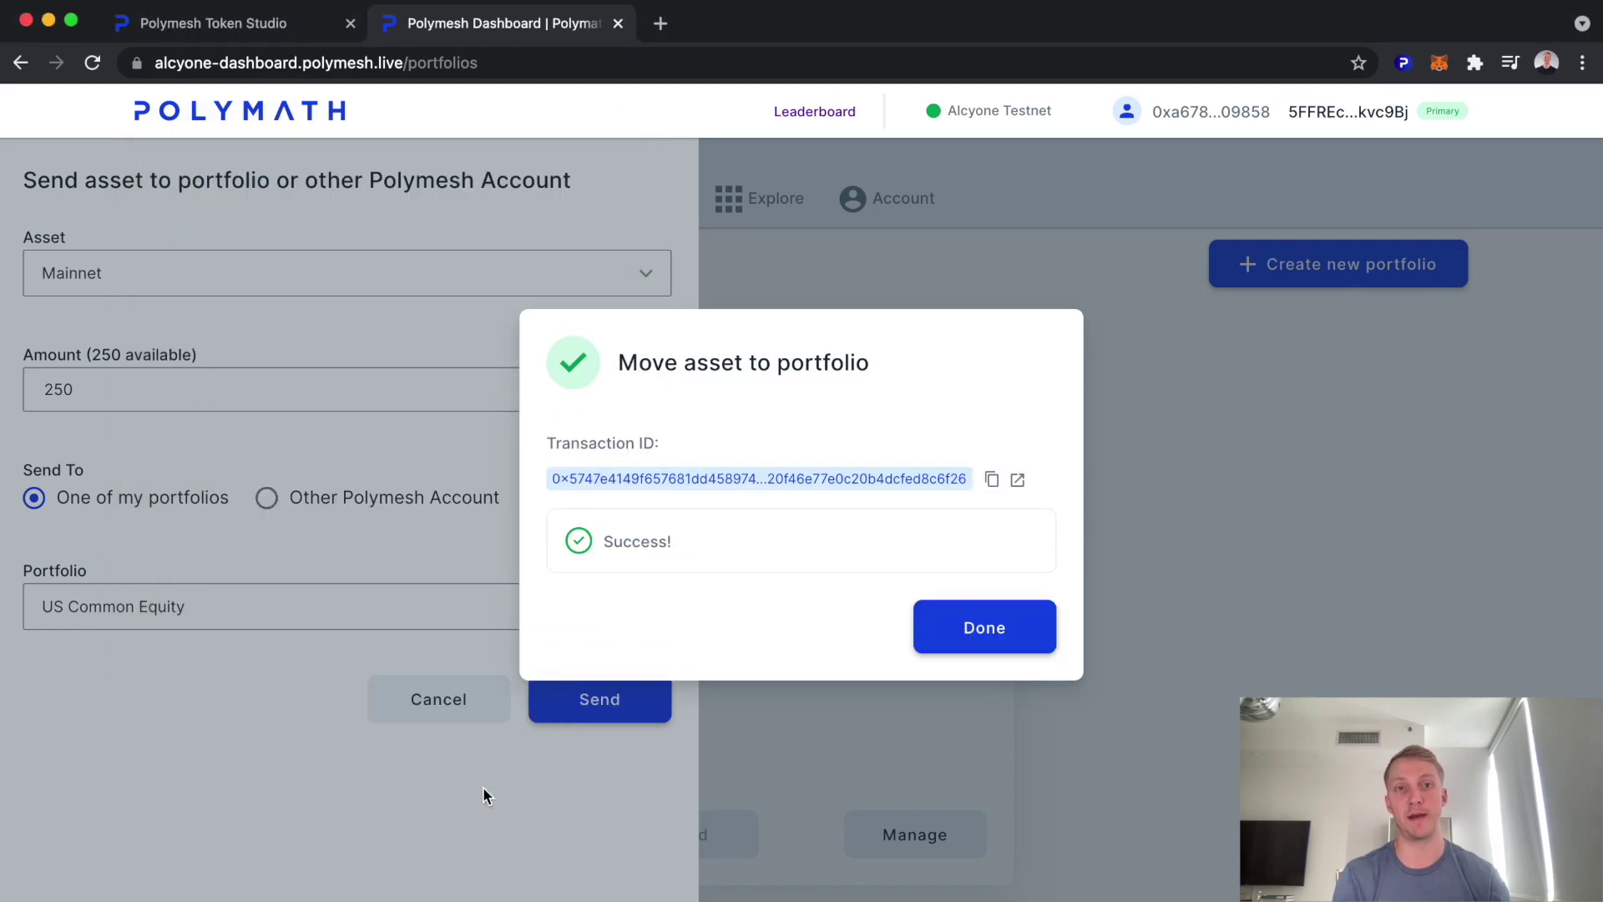
click(1051, 643)
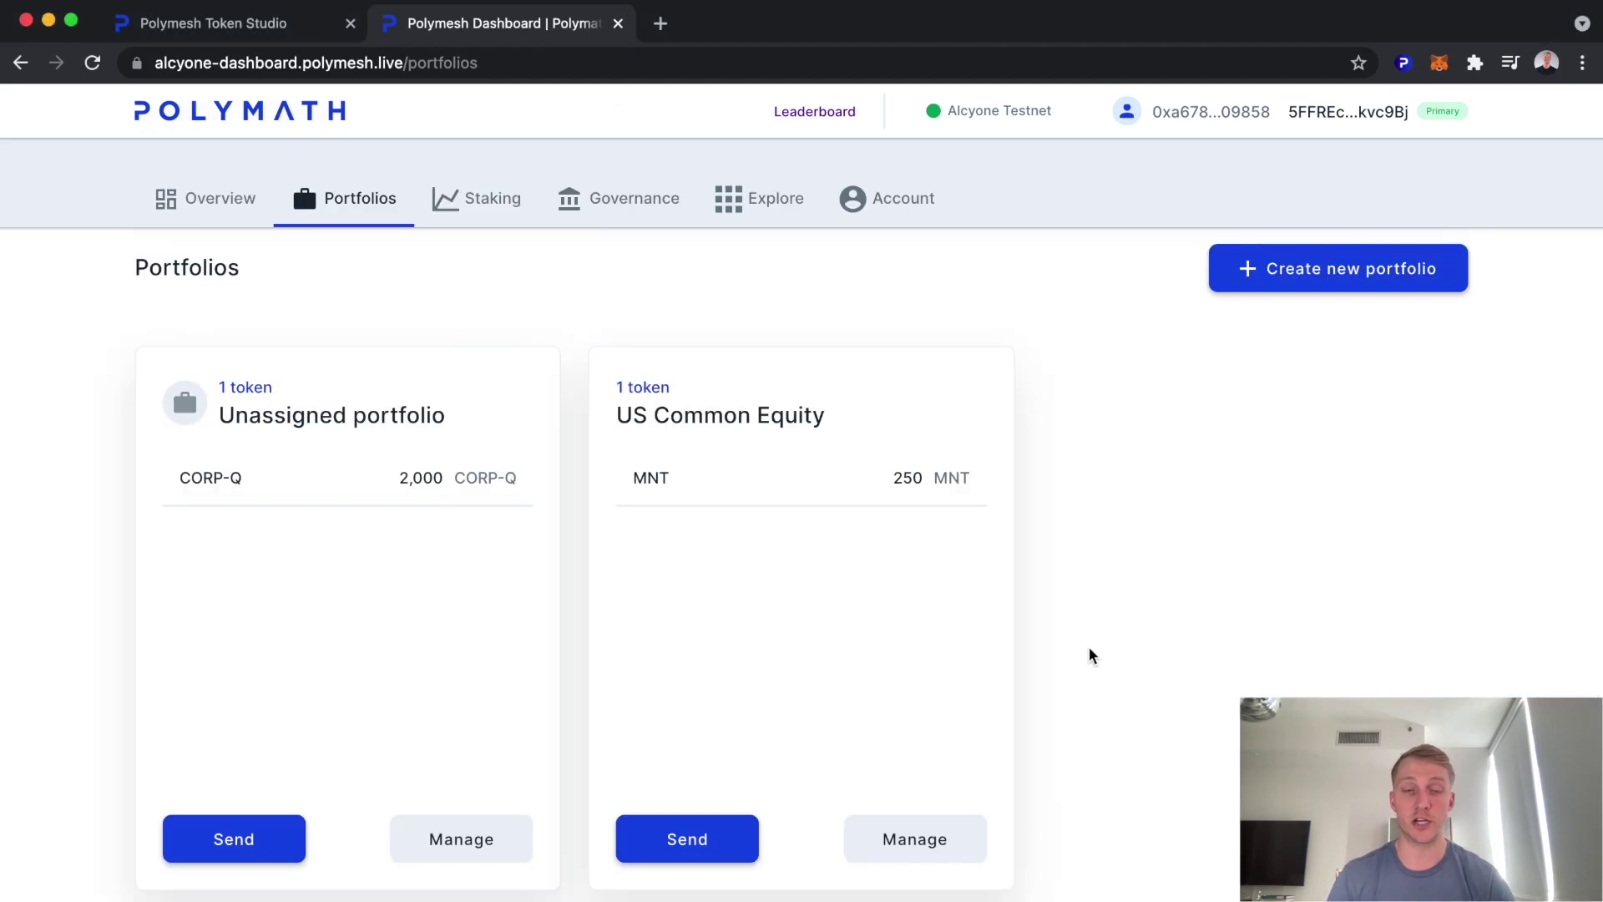
Begin a new stake on the Staking page, keeping Test A as the rewards key
click(472, 200)
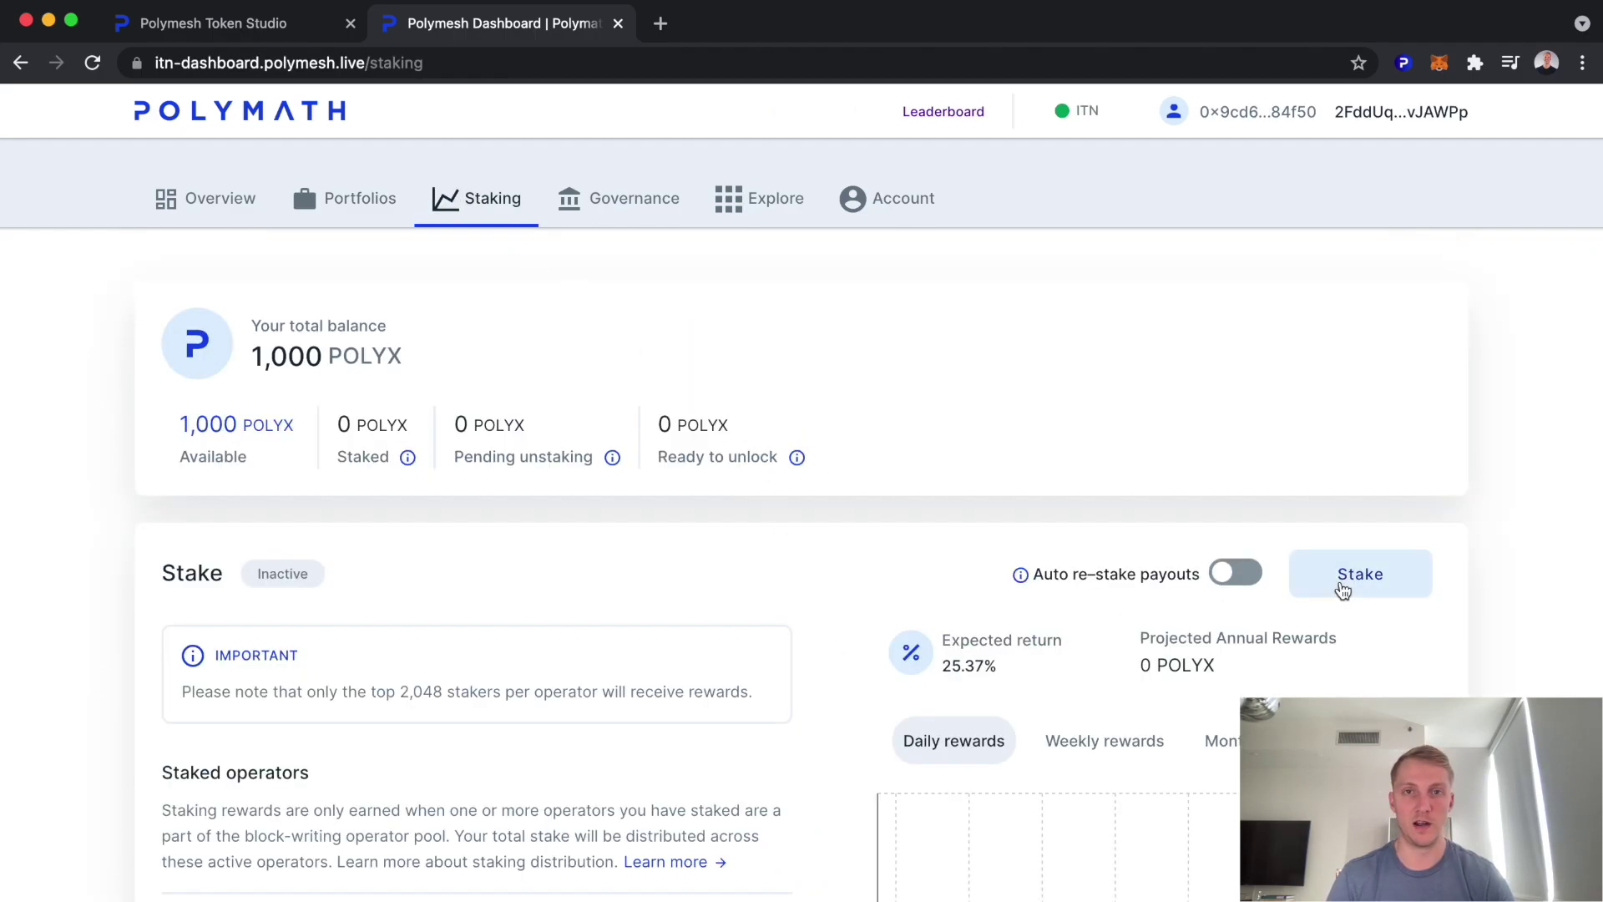
click(1361, 578)
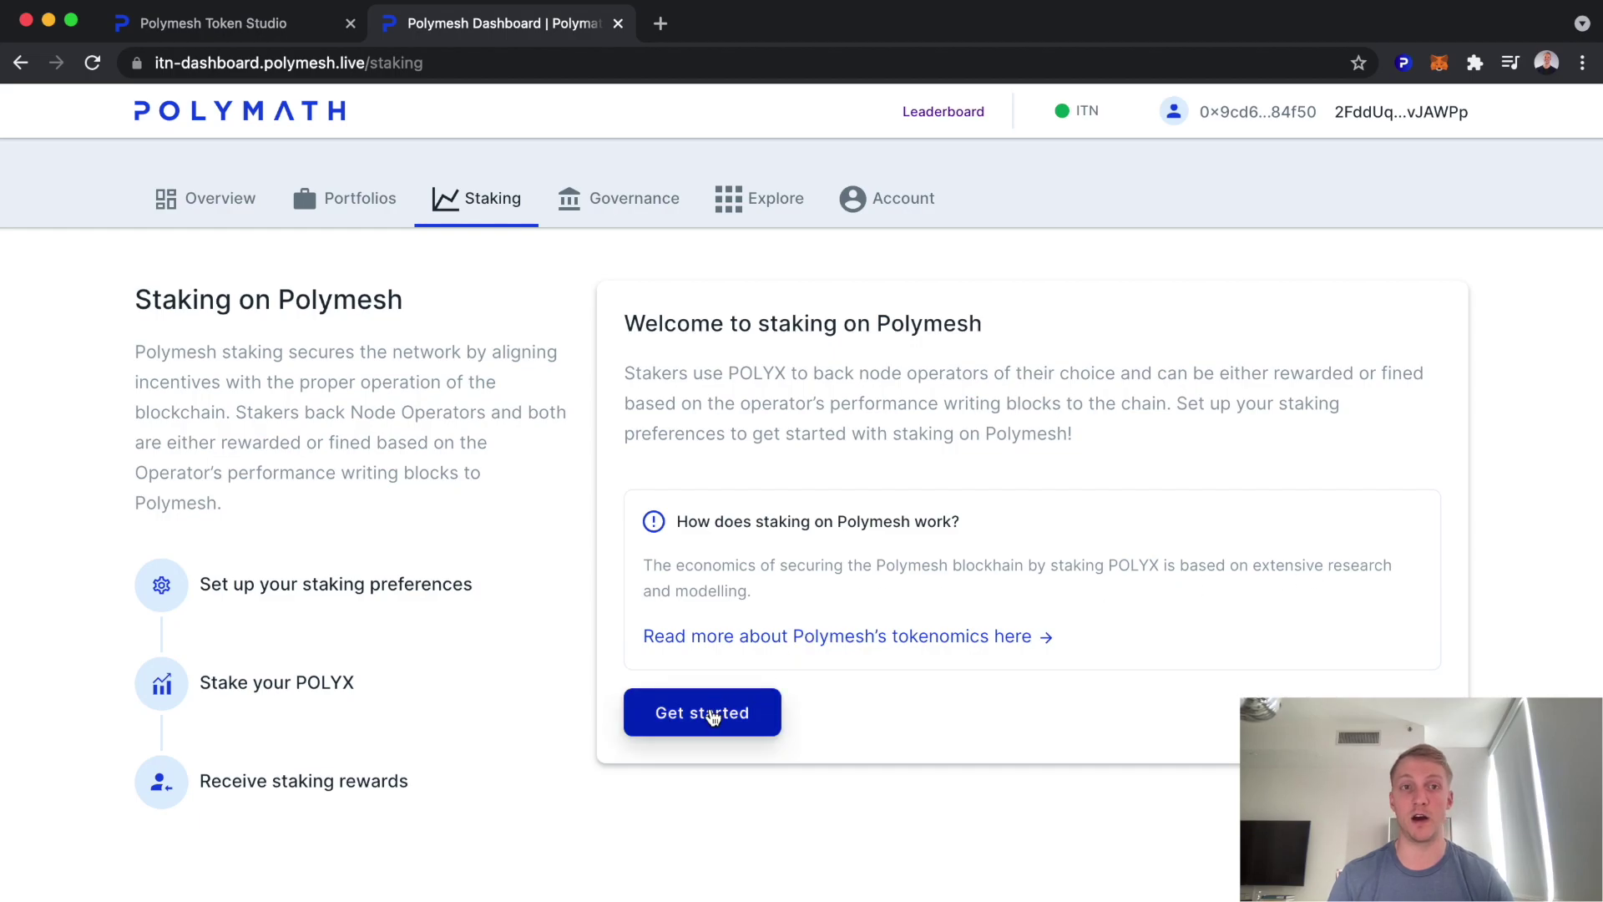
click(712, 718)
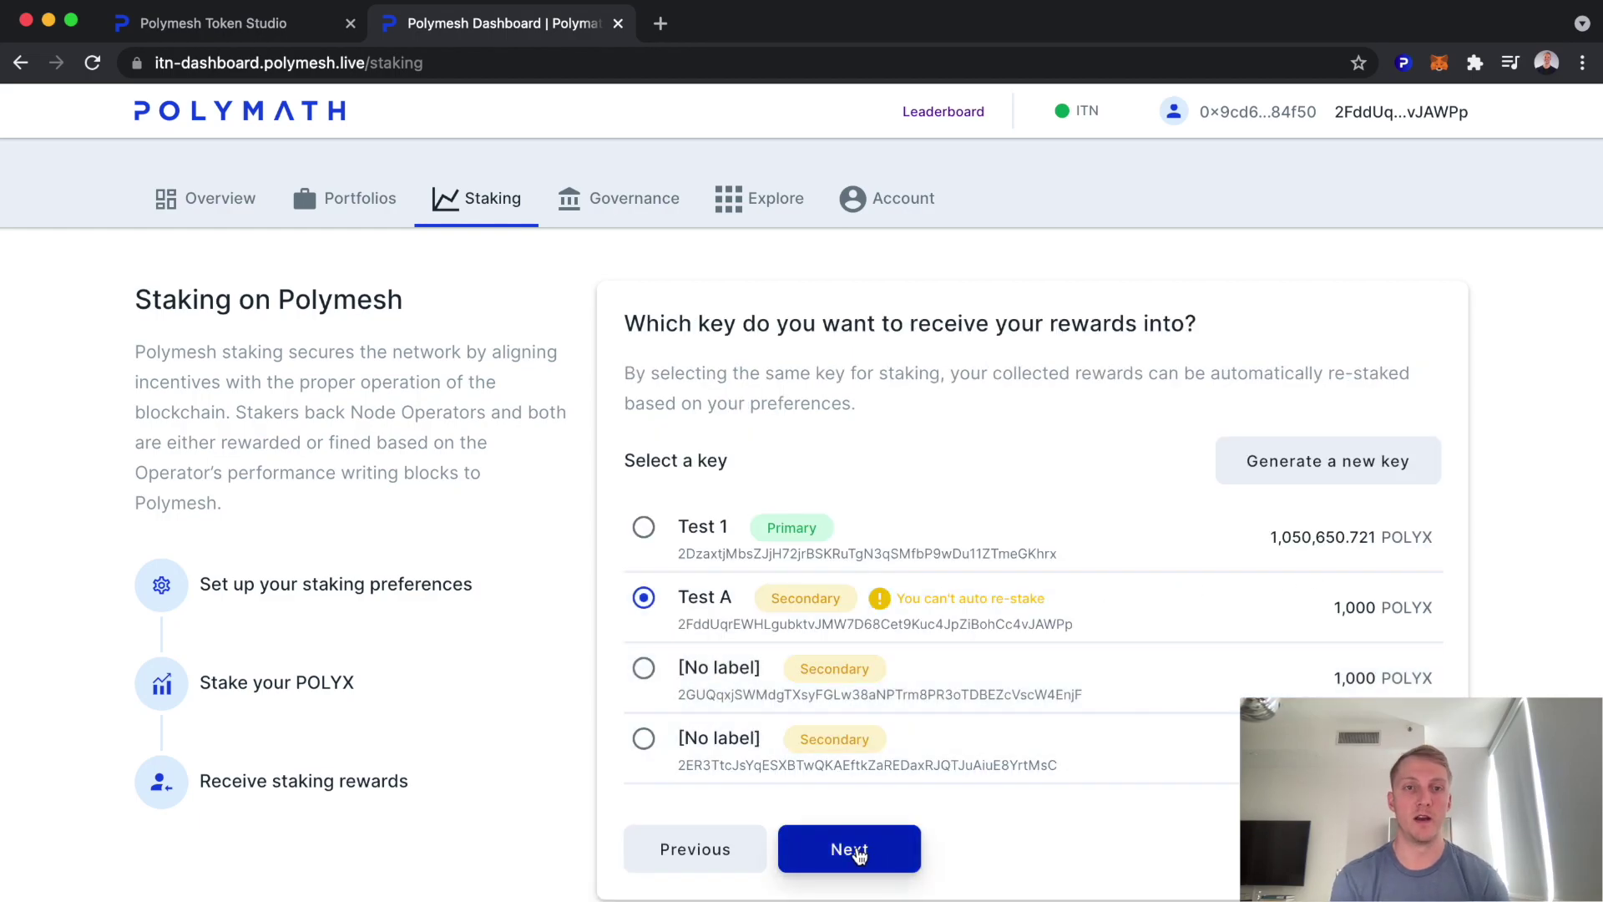
click(857, 853)
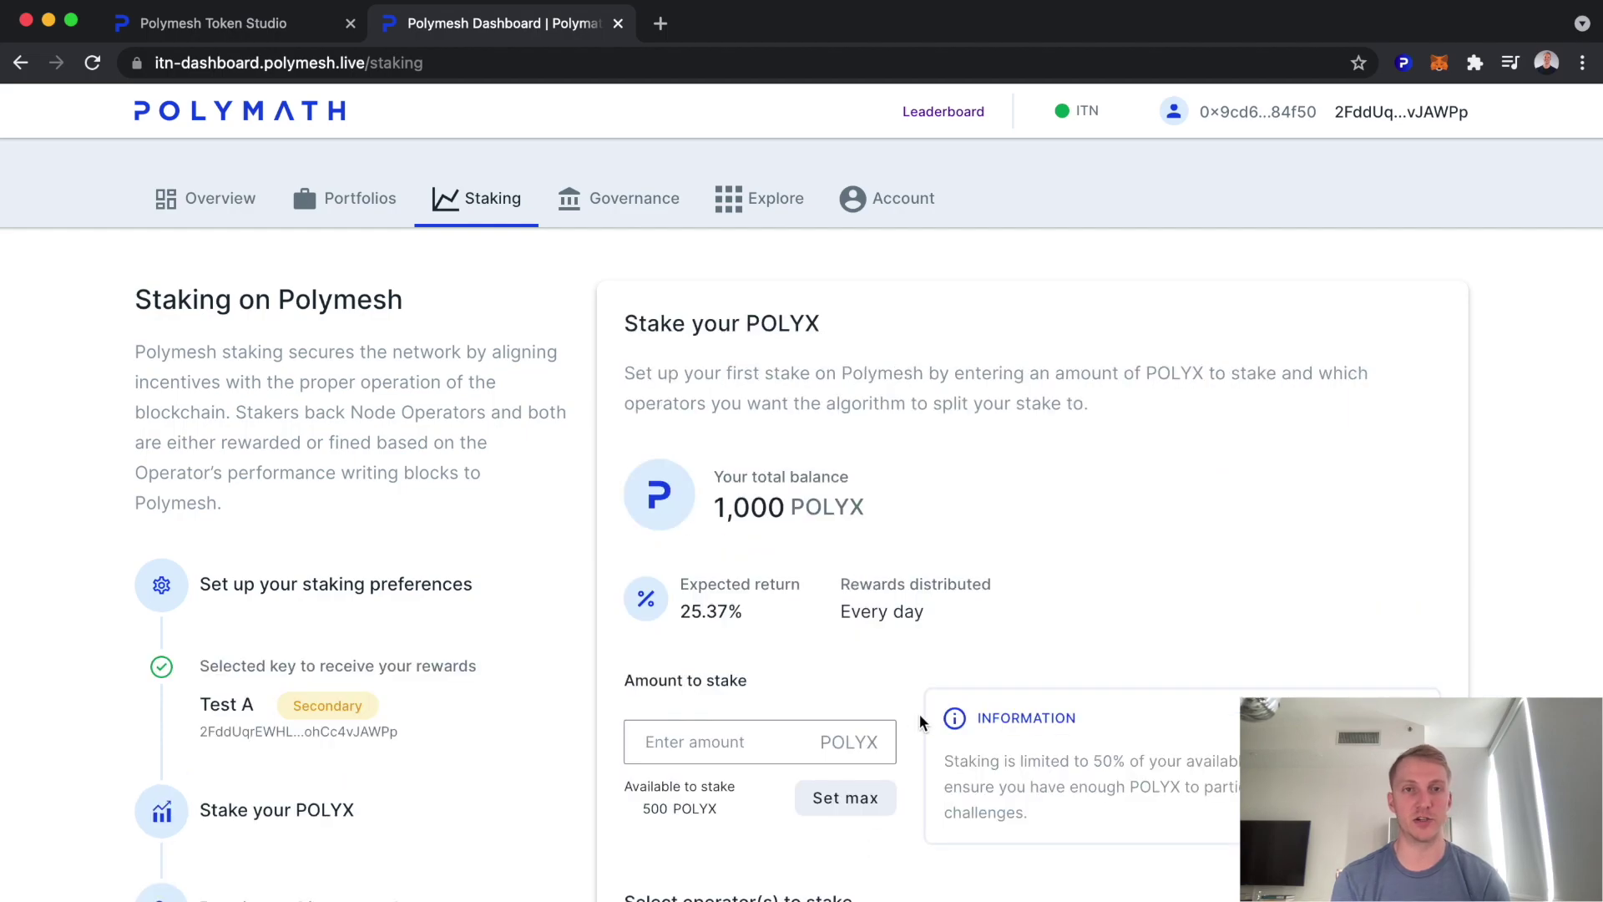
Enter a stake amount of 500 POLYX and select all listed operators
scroll(727, 668, down, 2)
click(696, 642)
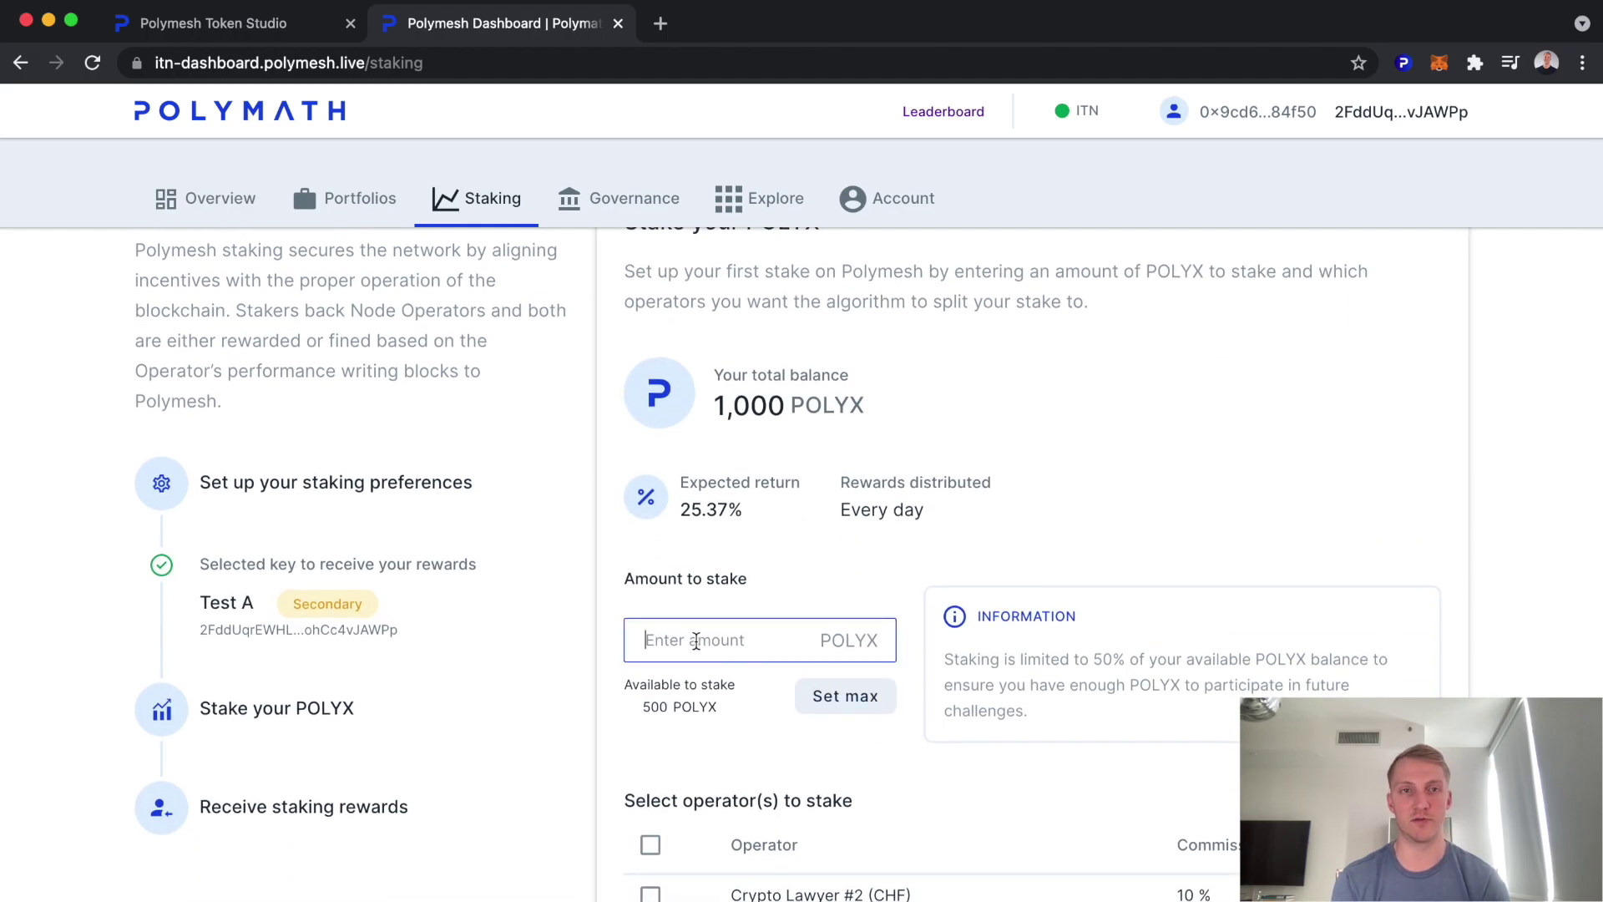
text(500)
scroll(995, 754, down, 7)
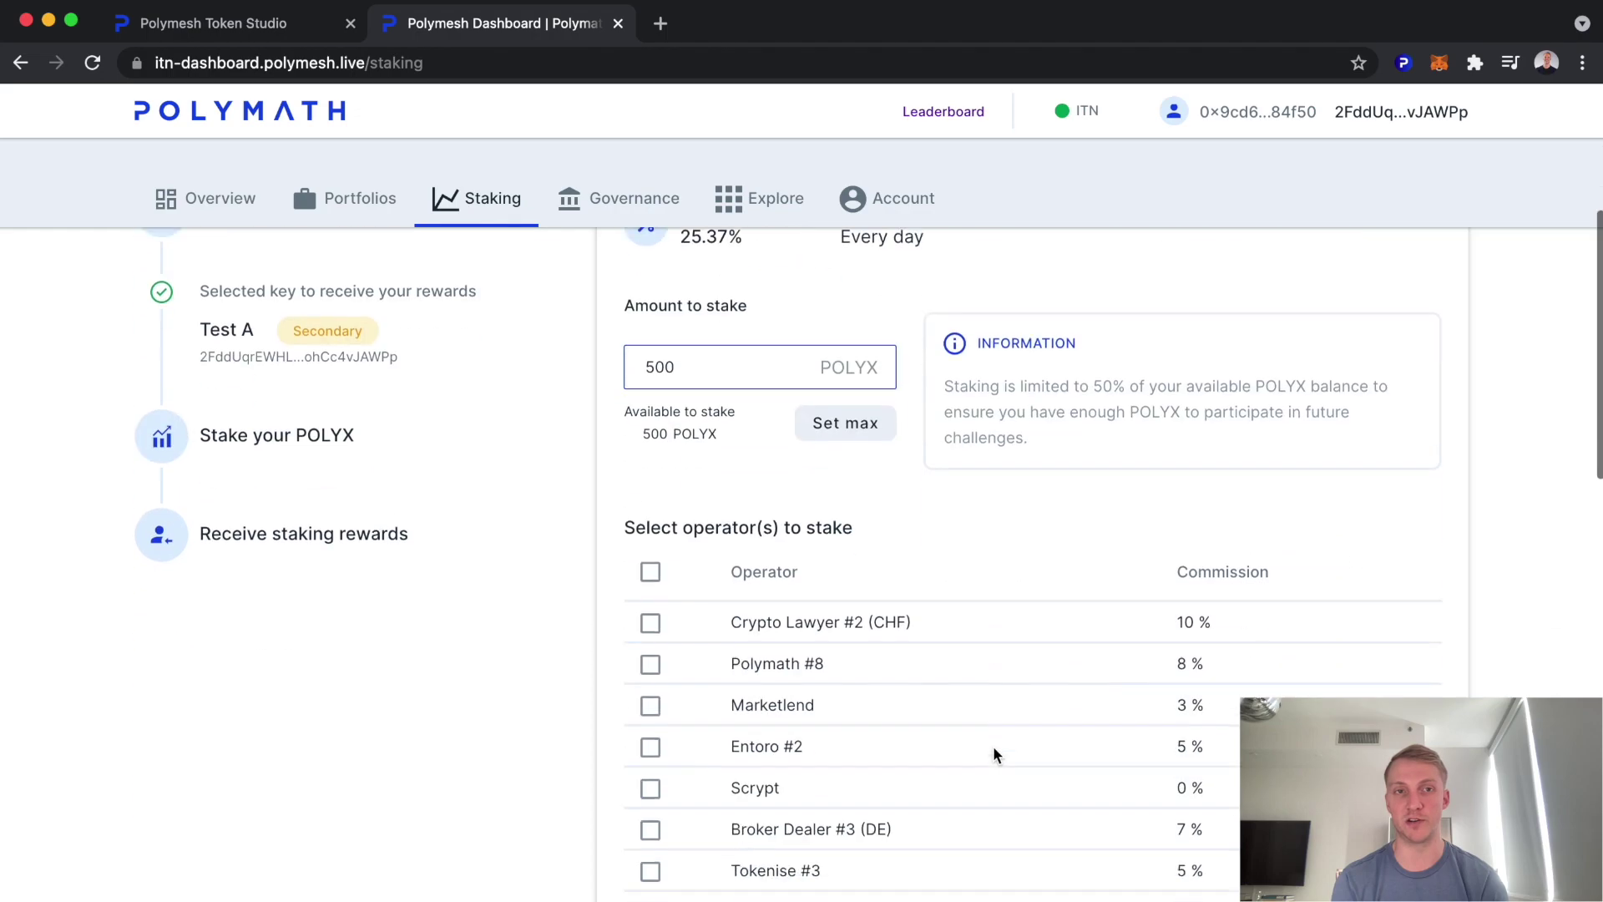
scroll(995, 754, down, 7)
scroll(994, 753, down, 3)
scroll(995, 754, up, 6)
scroll(994, 754, up, 6)
click(651, 366)
scroll(1041, 715, down, 7)
scroll(1041, 716, down, 3)
Submit, confirm and sign the 500 POLYX staking transaction
click(919, 833)
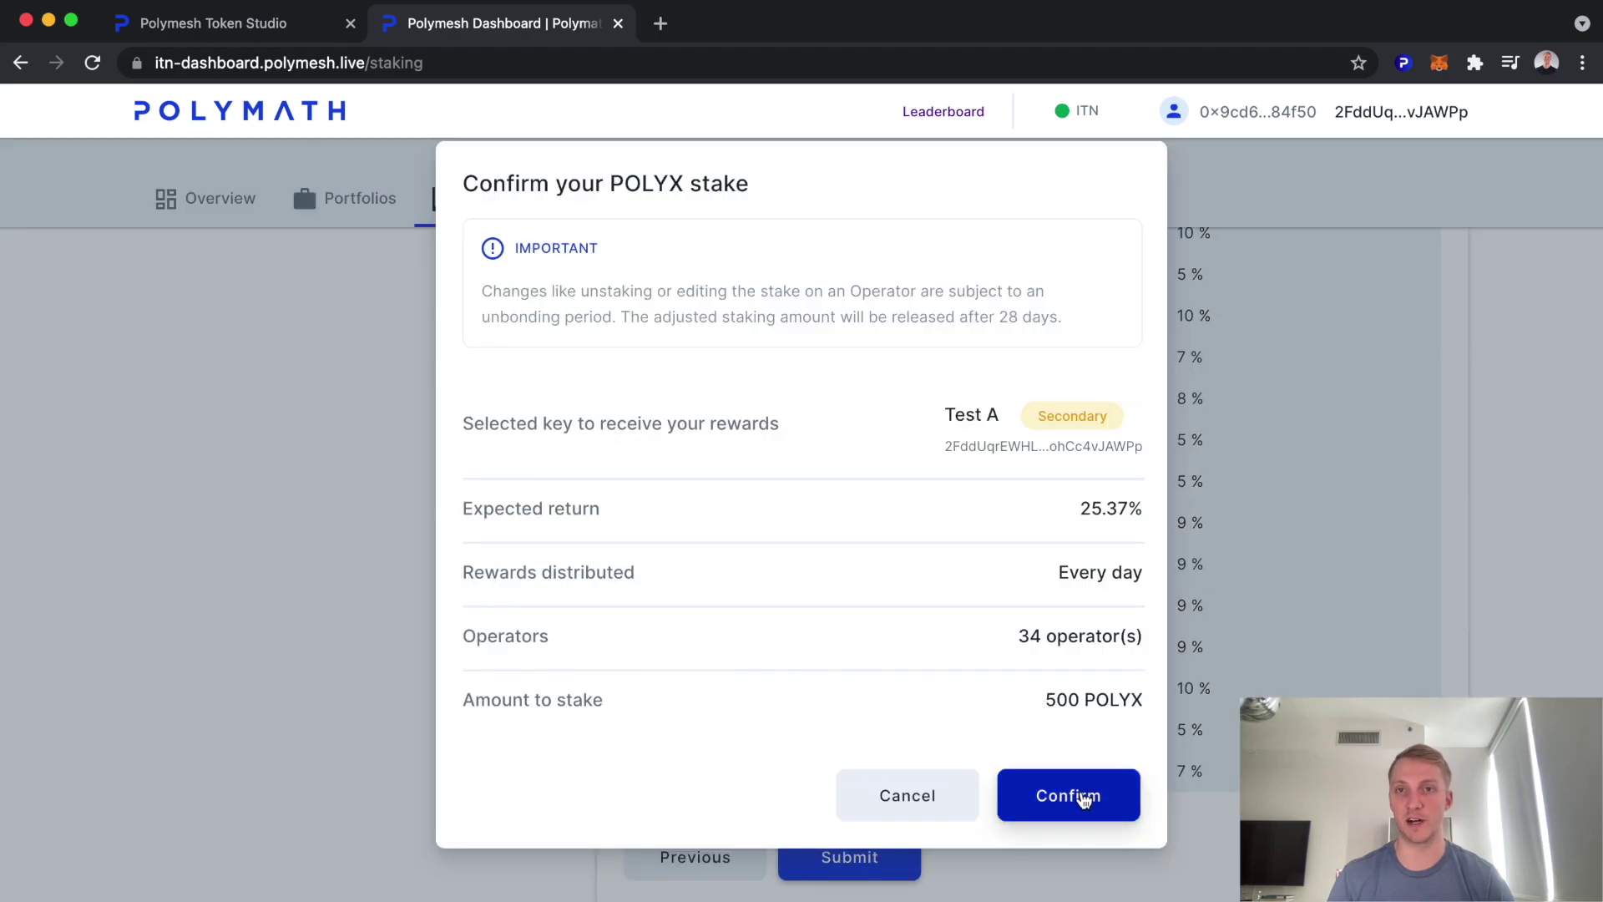
click(1076, 797)
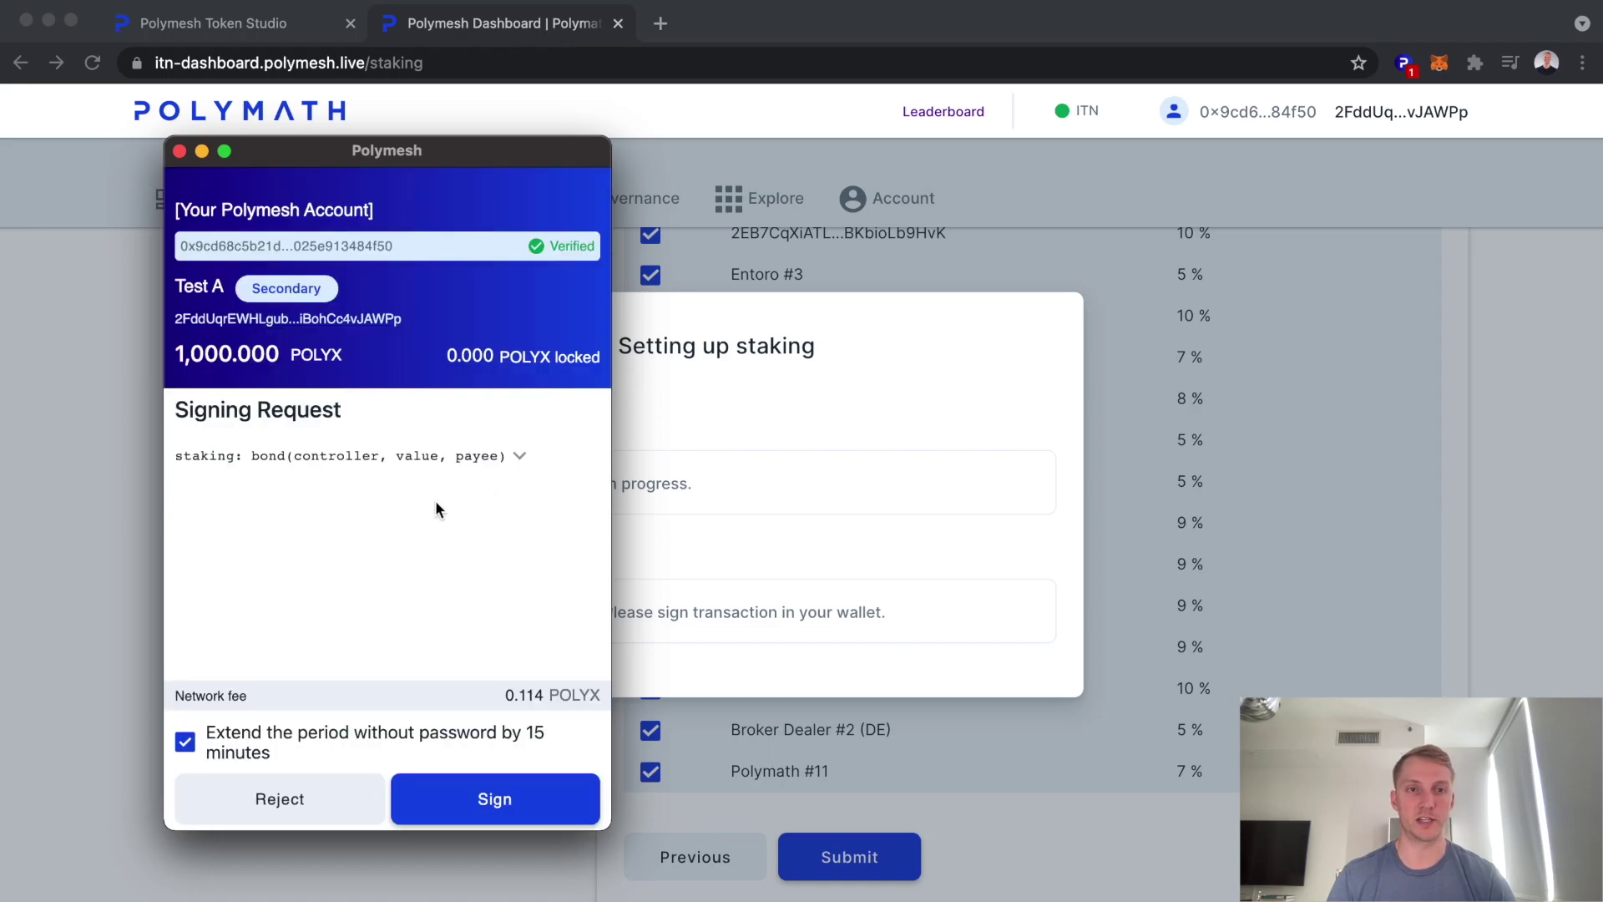
click(493, 798)
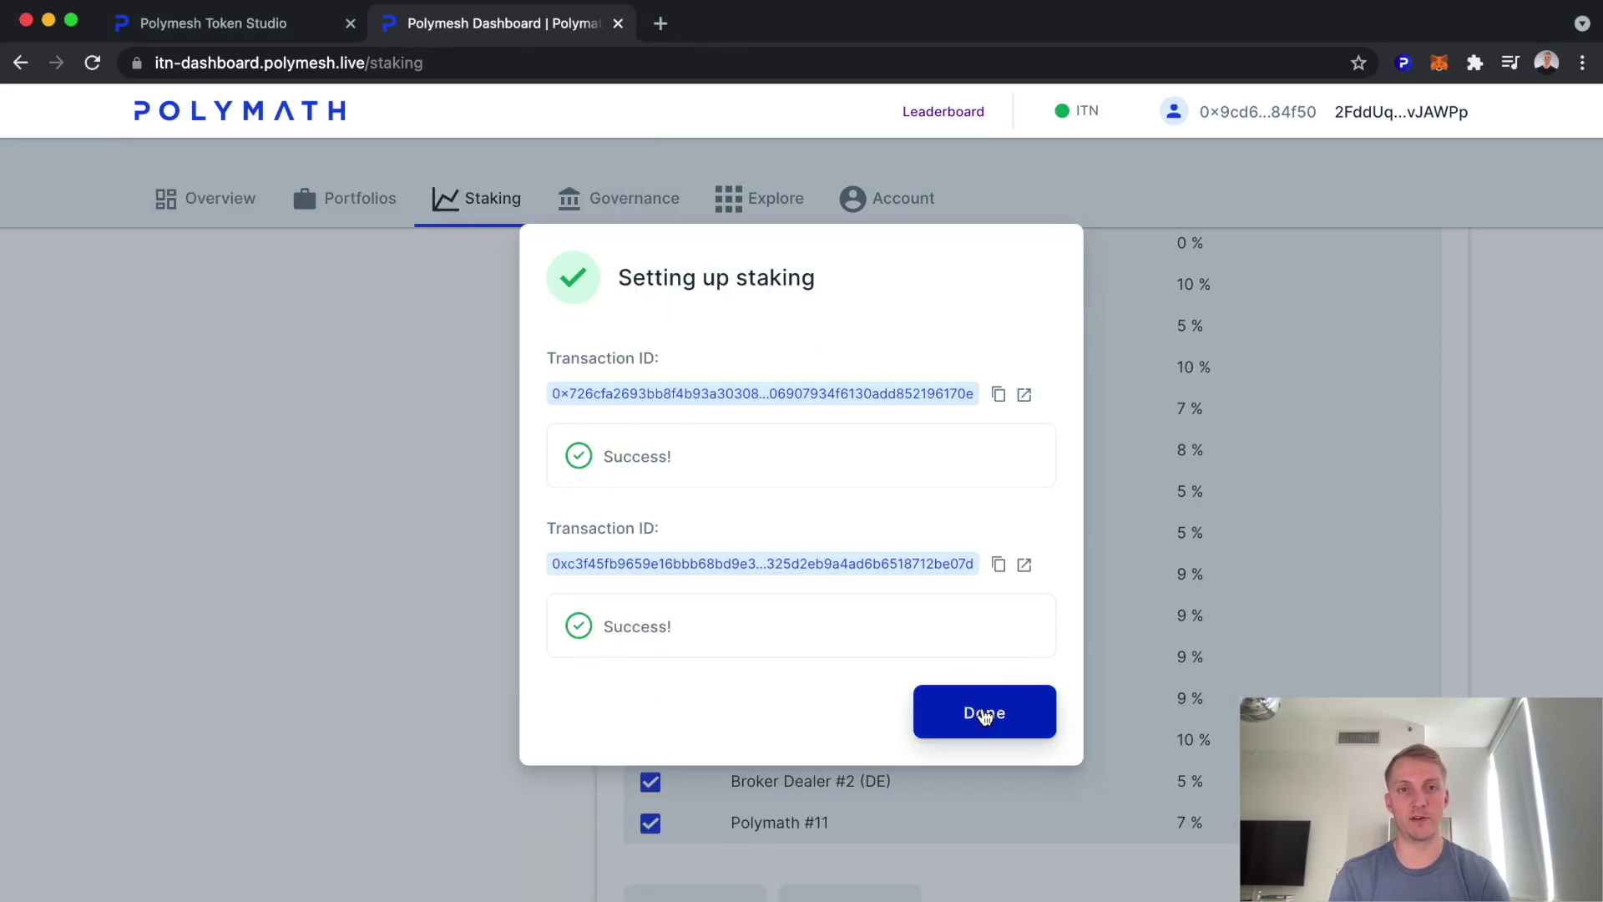
click(975, 712)
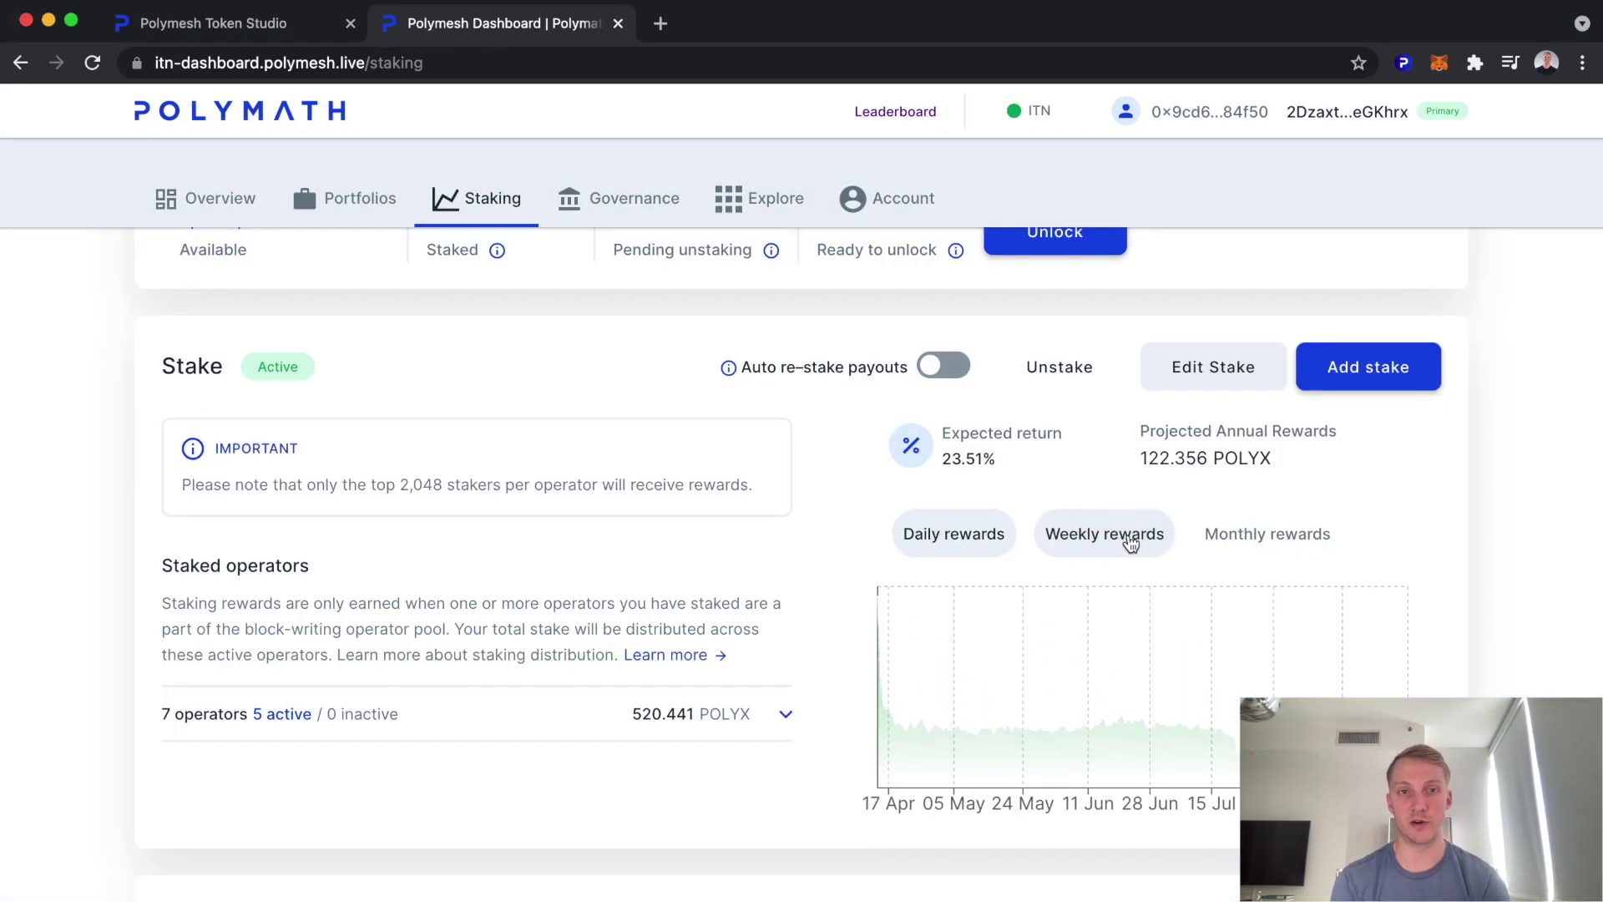
Switch the projected rewards chart to the Monthly rewards view
click(1127, 536)
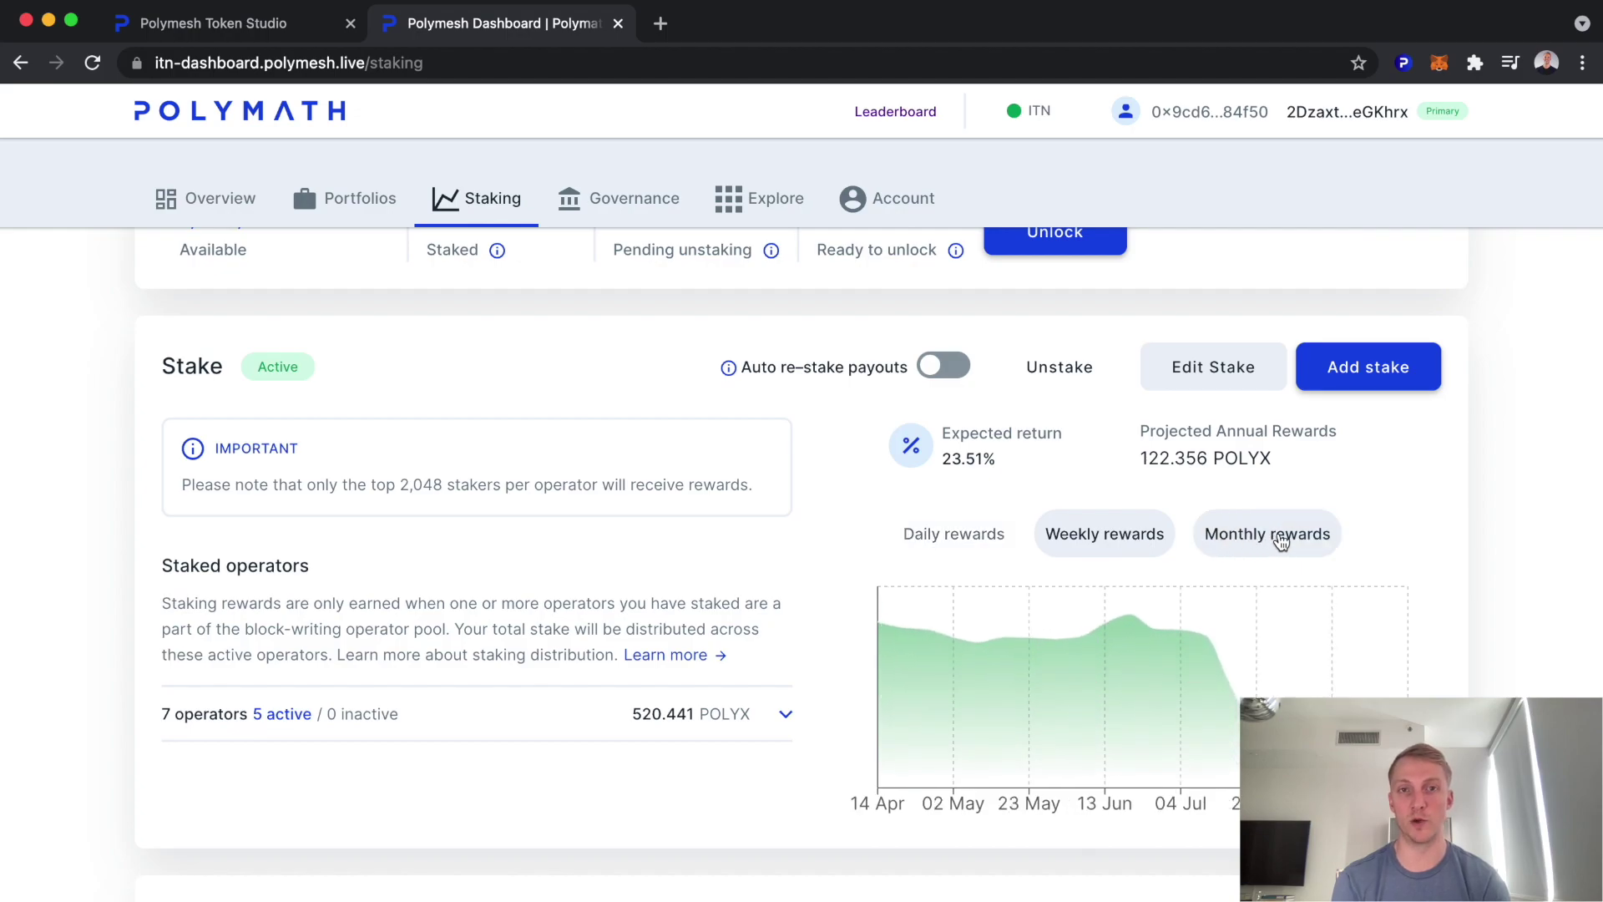
click(1281, 538)
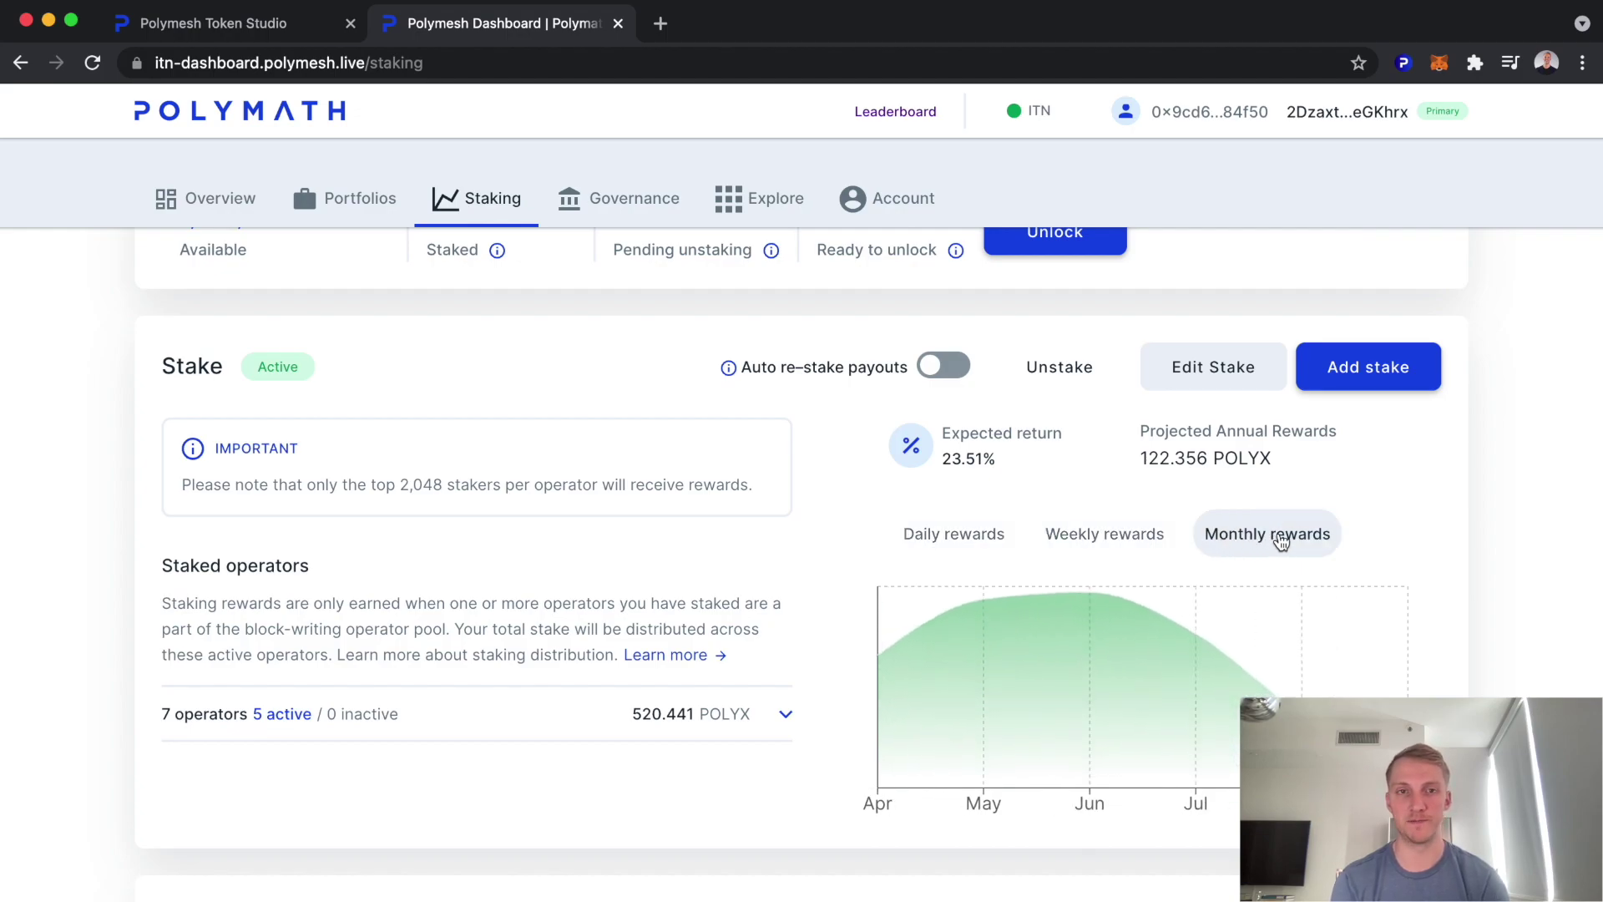